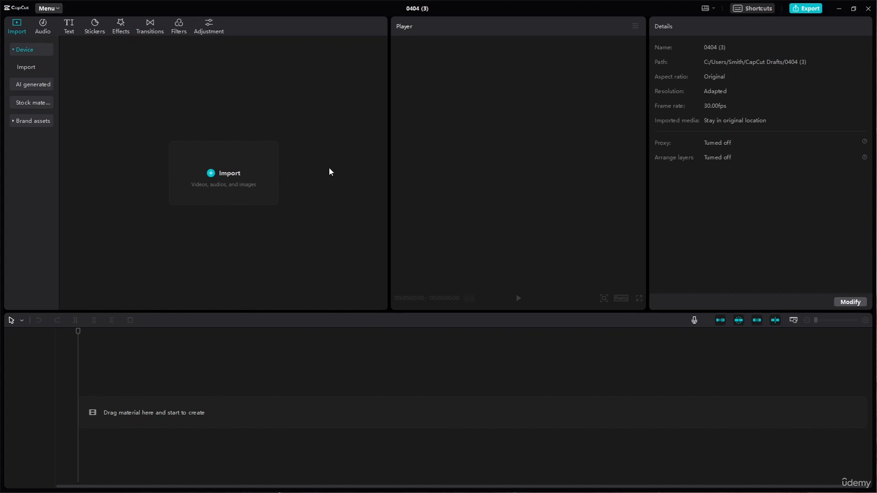
Step: Import all the video, audio and image files from the Resource folder into the project
left_click(237, 183)
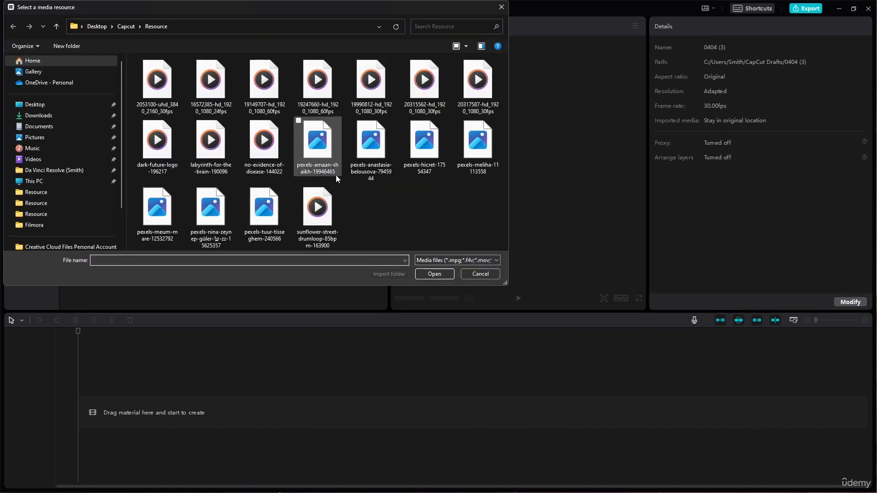
left_click_drag(485, 234, 161, 79)
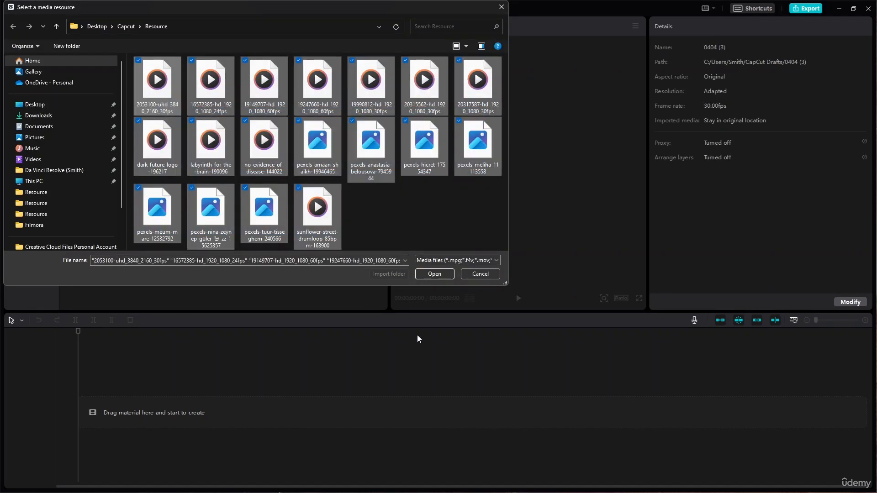
left_click(434, 274)
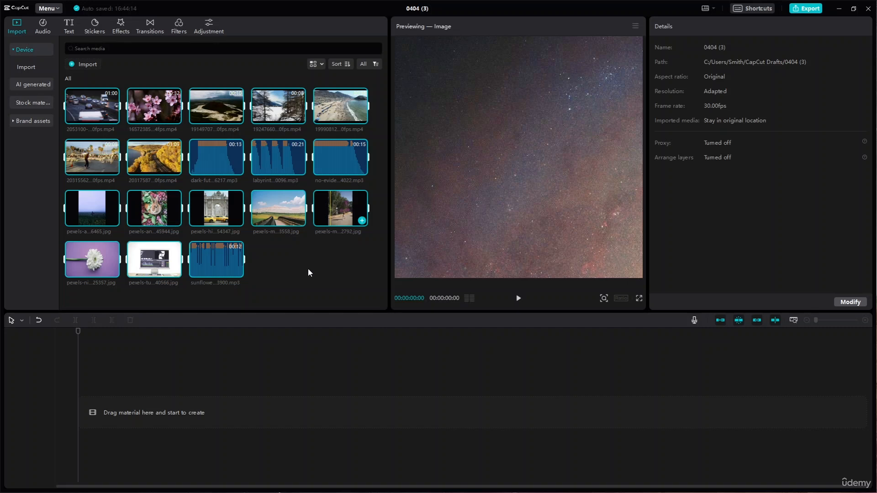
left_click(308, 268)
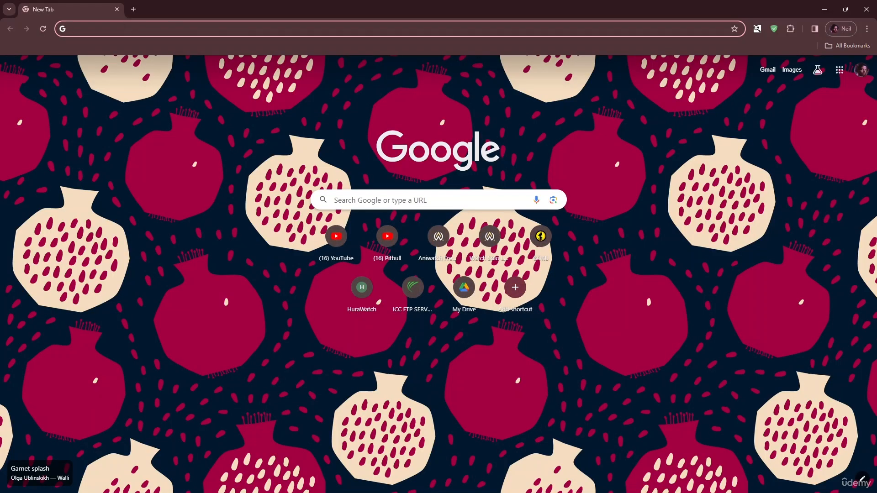
Step: Switch to the Chrome browser, open the Pexels search page for 4k wallpaper, and set the search type to Videos
type("pexels.com/search/4k%20wallpaper/")
key("Return")
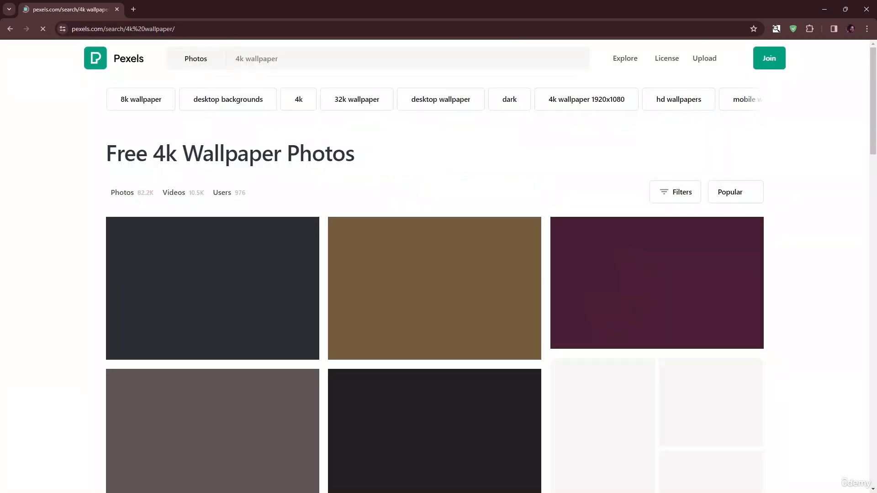
left_click(195, 58)
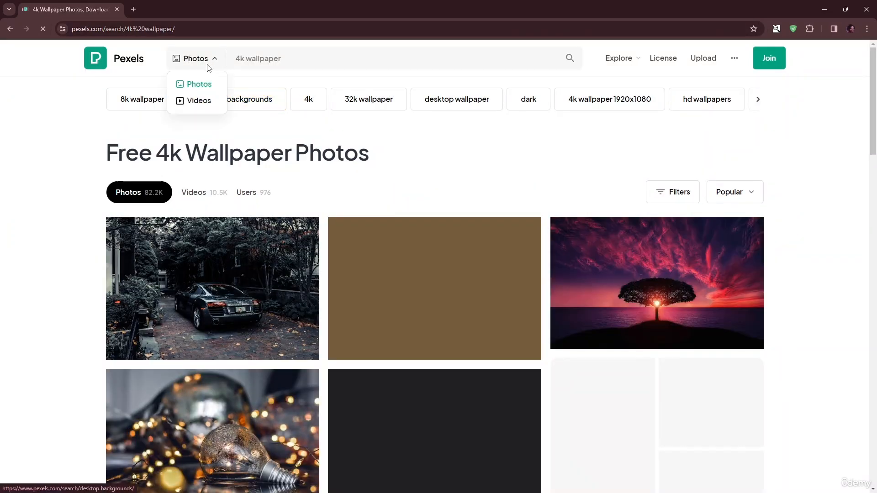
left_click(195, 101)
Step: Search the Pexels videos for "human" and for "ocassion"
key("ctrl+a")
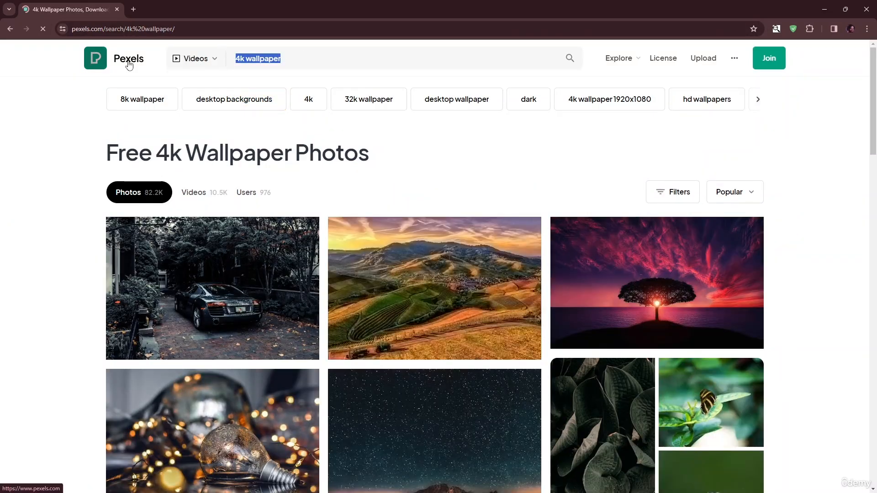
type("human")
key("Return")
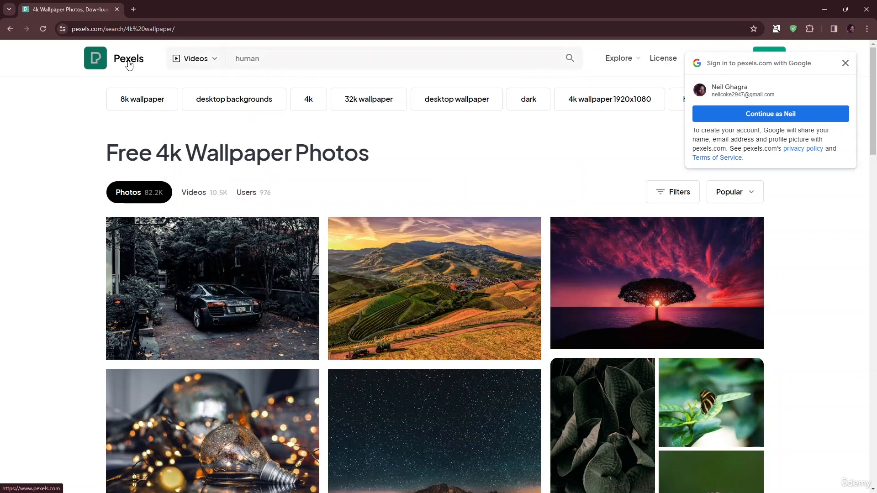
left_click_drag(276, 60, 164, 62)
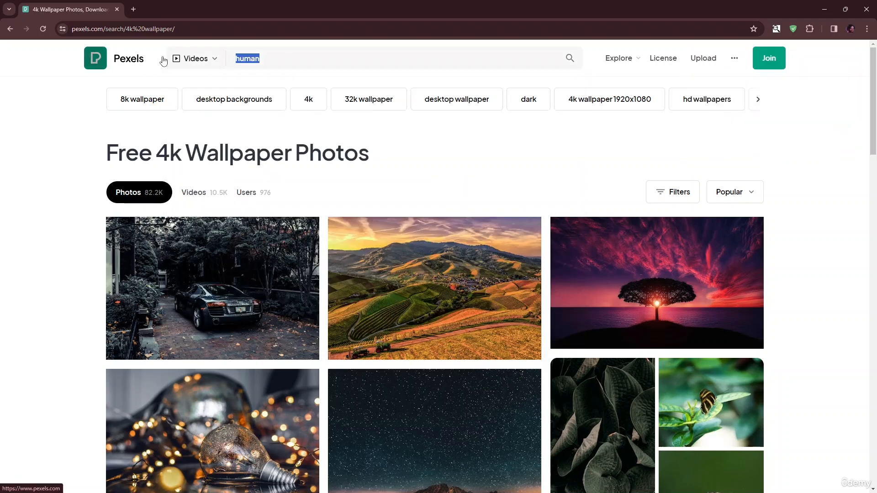
type("ocassion")
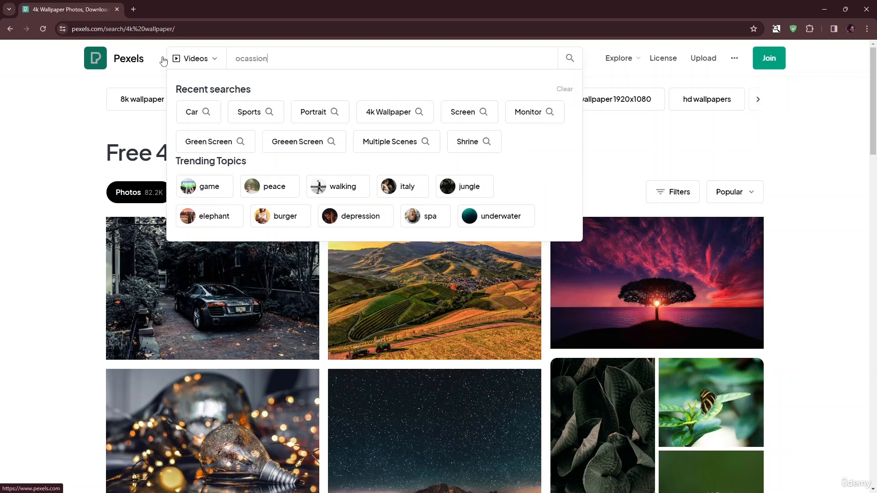
key("Return")
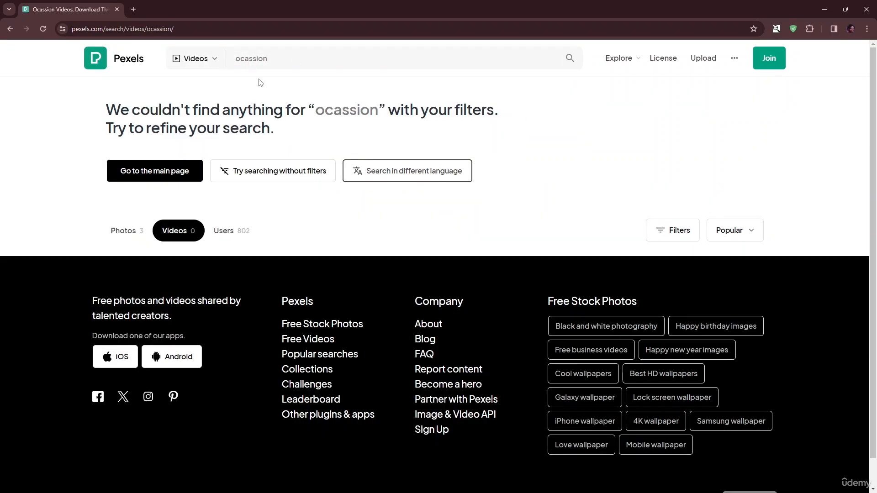
Step: Replace the search term with "japan" and search the Pexels videos for it
left_click_drag(289, 61, 56, 64)
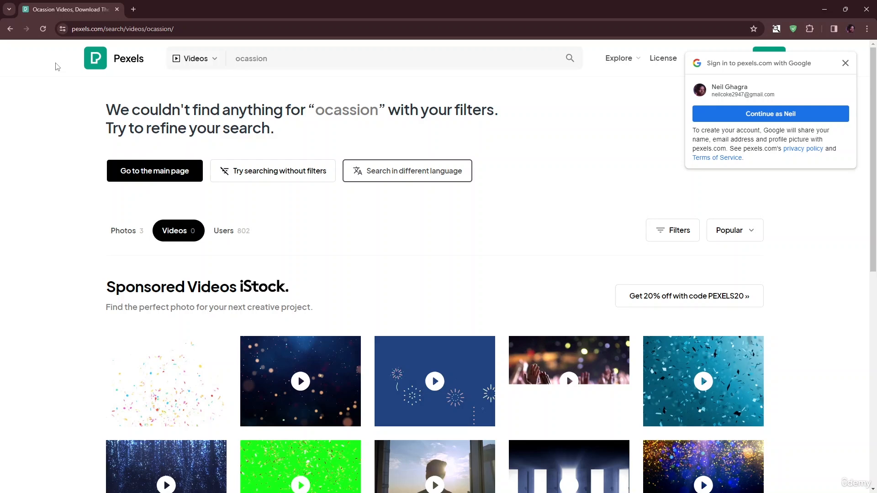
left_click_drag(290, 62, 27, 62)
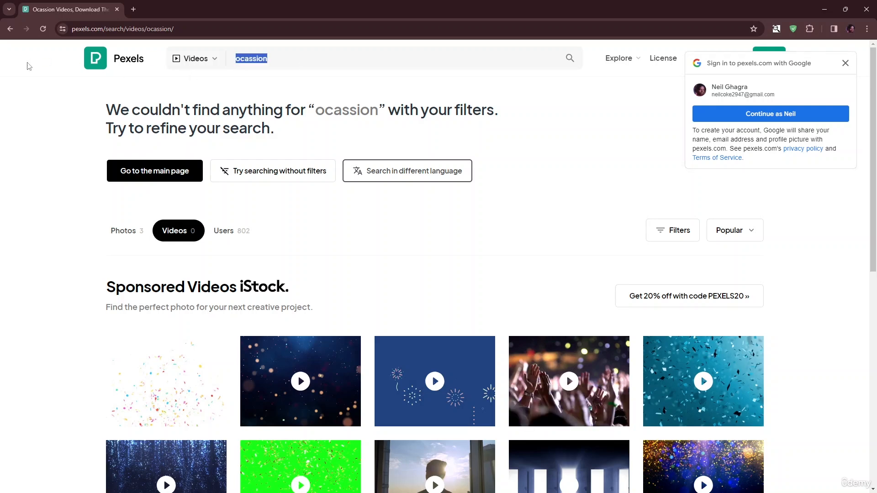
type("japan")
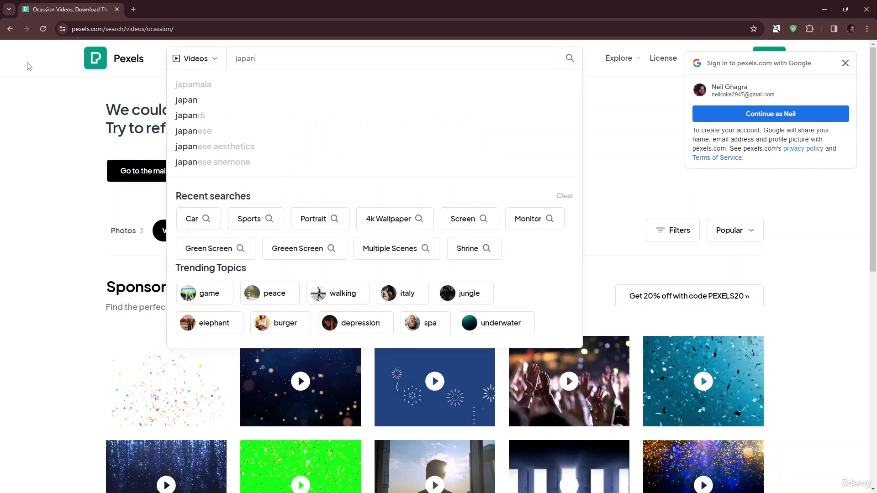
key("Return")
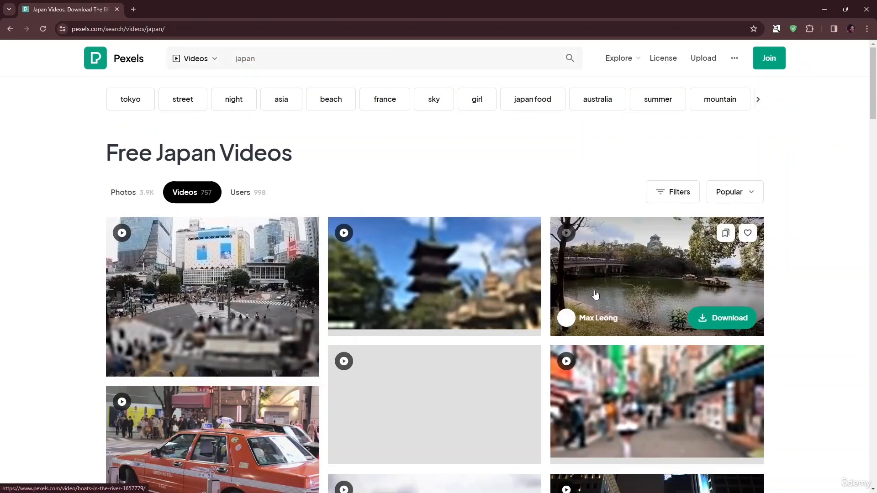
Step: Download the Japan video of the crowded street with Japanese shop signs and autumn trees
scroll(519, 278, "down", 3)
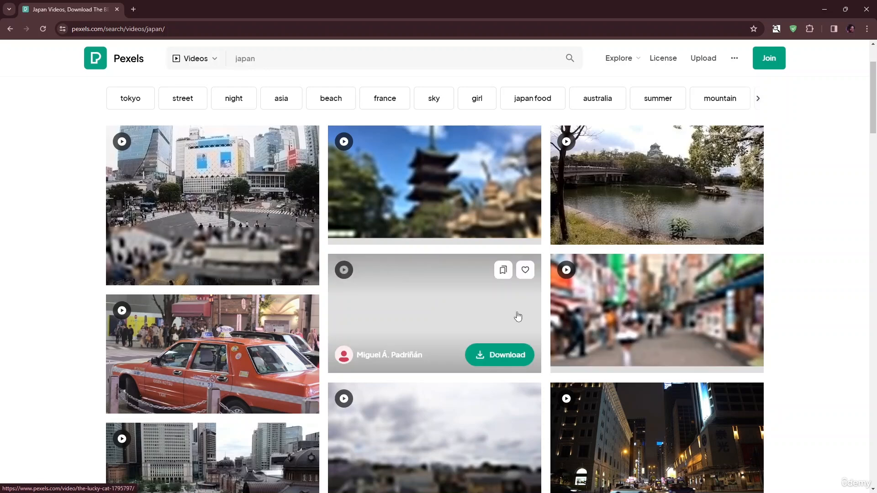
scroll(463, 318, "down", 2)
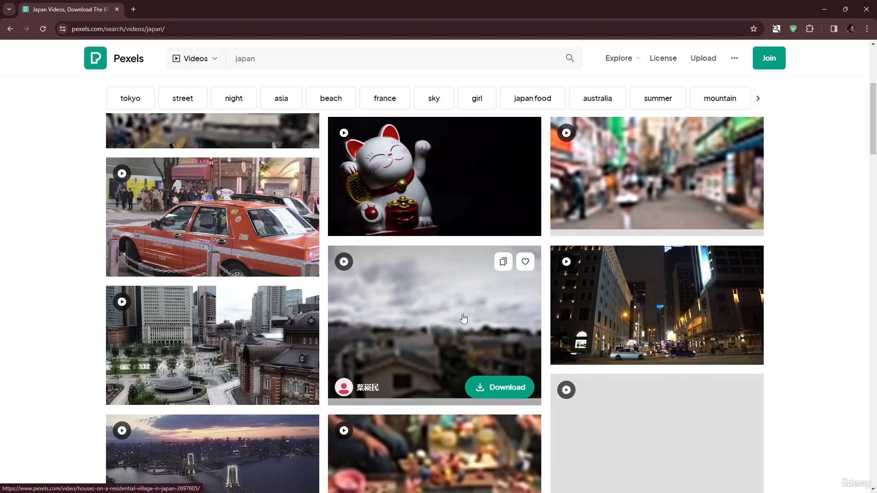
scroll(463, 318, "down", 3)
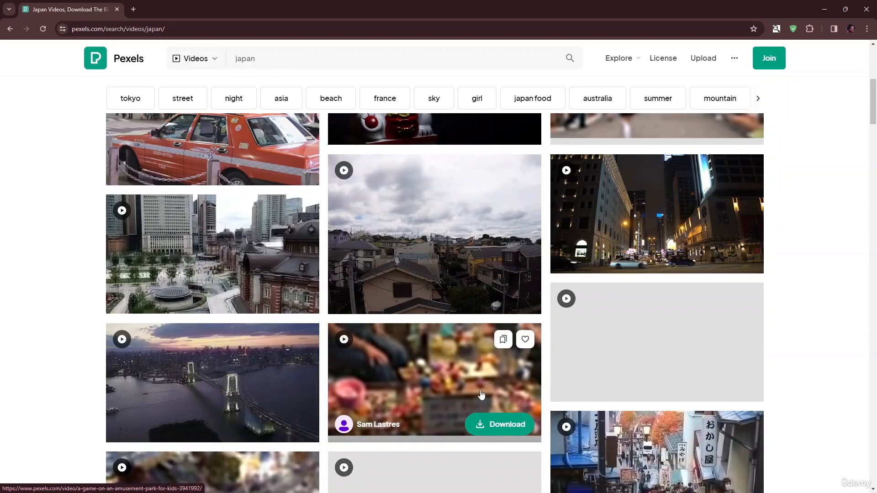
scroll(623, 395, "down", 1)
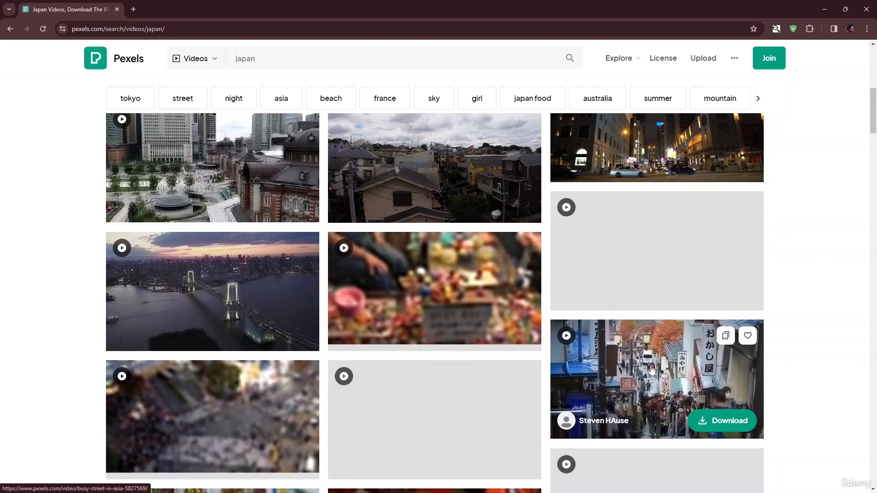
scroll(677, 252, "up", 2)
scroll(672, 246, "up", 2)
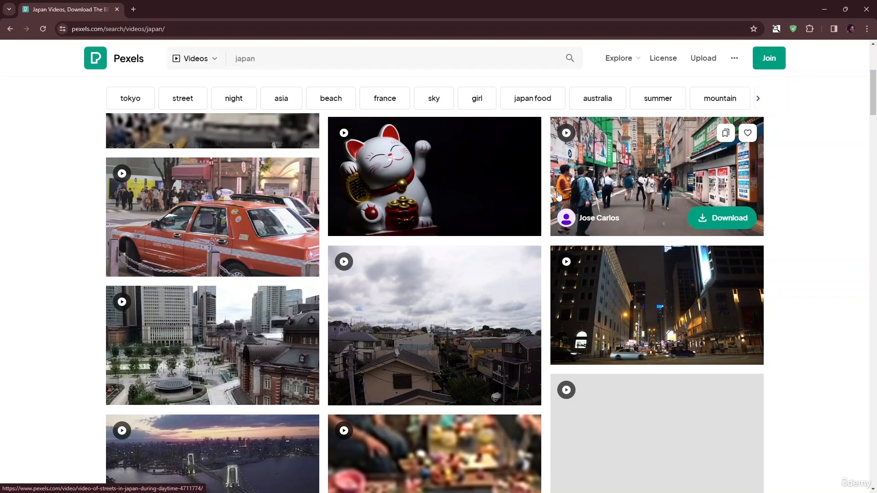
scroll(648, 393, "down", 1)
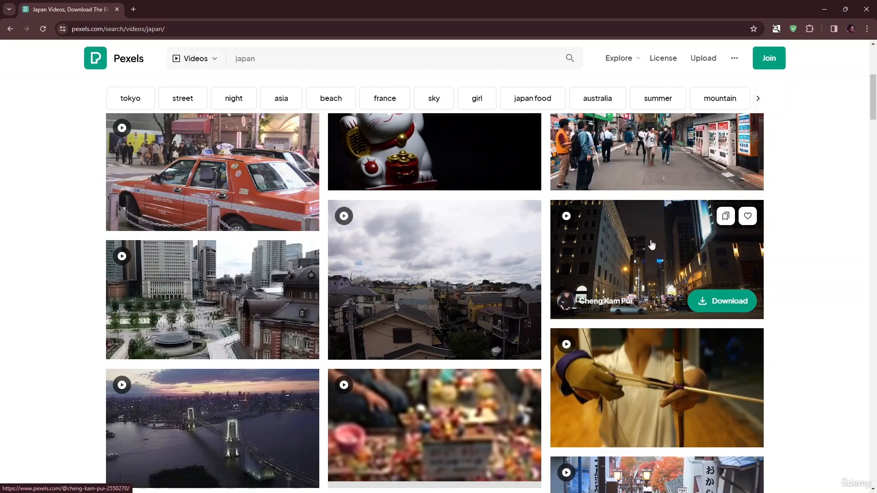
scroll(651, 223, "down", 1)
scroll(652, 223, "down", 4)
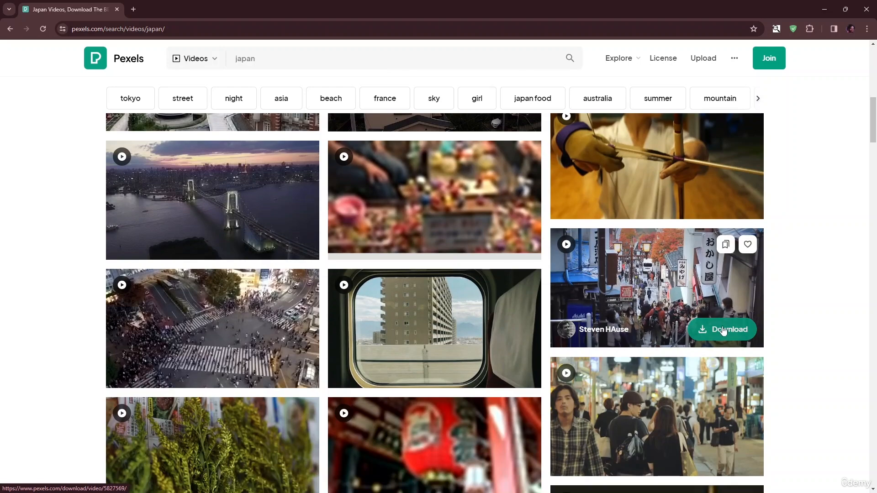
left_click(727, 335)
left_click(566, 297)
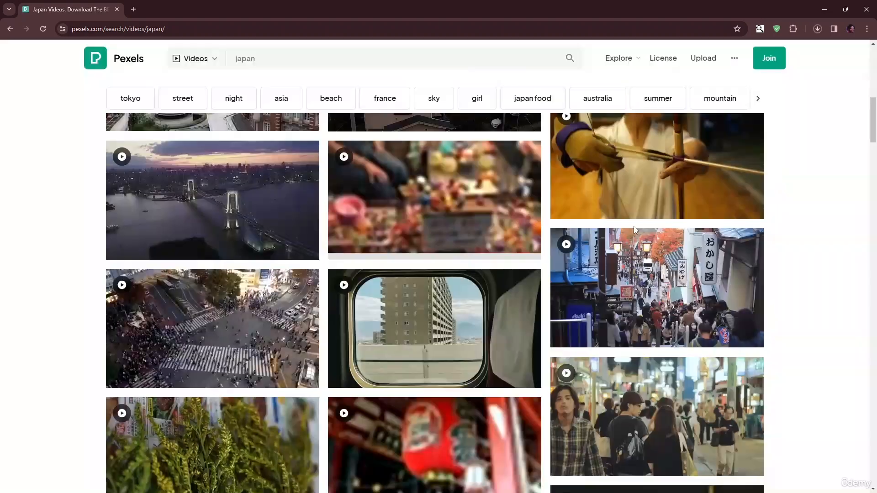
Step: Download the video of the red Japanese temple and dismiss the thank-you pop-up
scroll(633, 226, "down", 1)
scroll(454, 250, "down", 3)
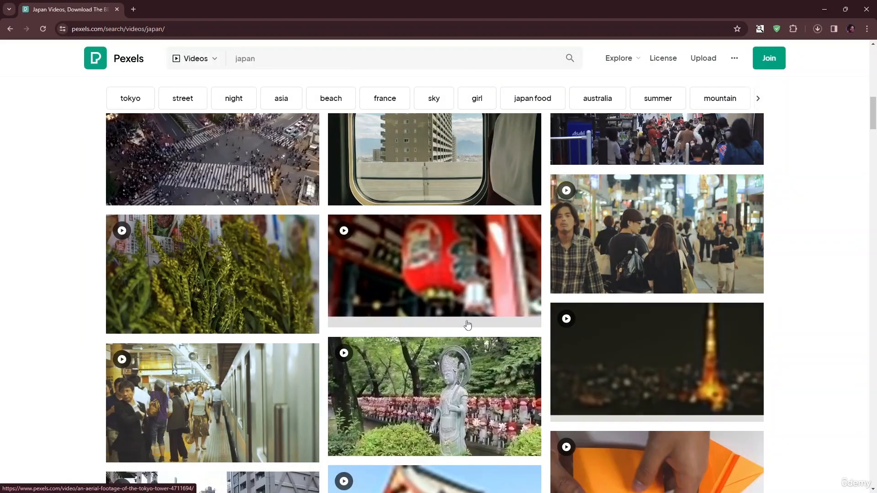
scroll(262, 313, "down", 1)
scroll(263, 313, "down", 2)
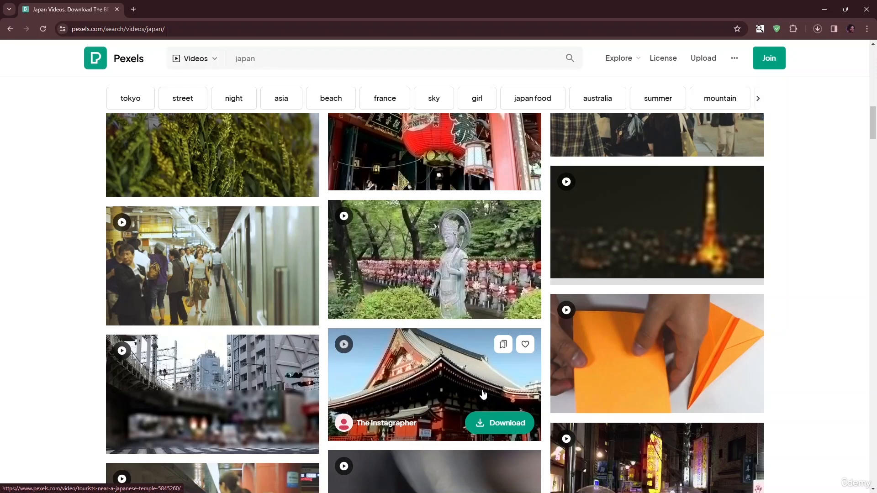
scroll(501, 419, "down", 1)
left_click(500, 379)
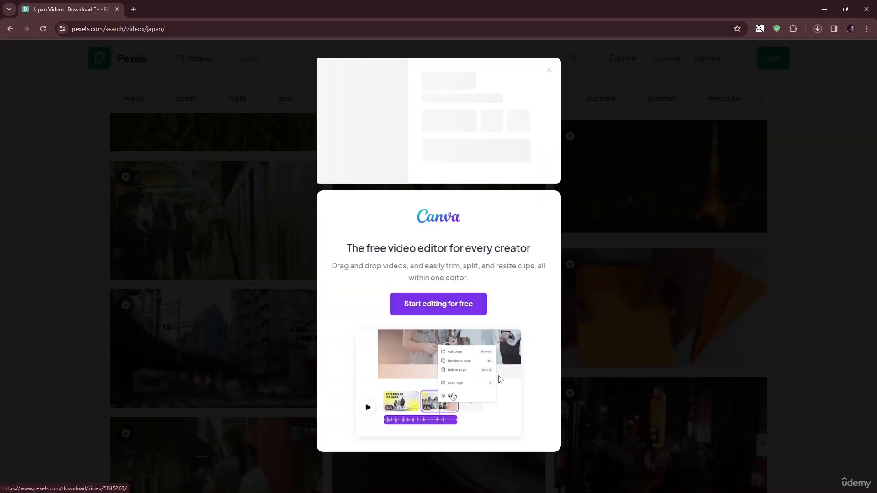
left_click(768, 229)
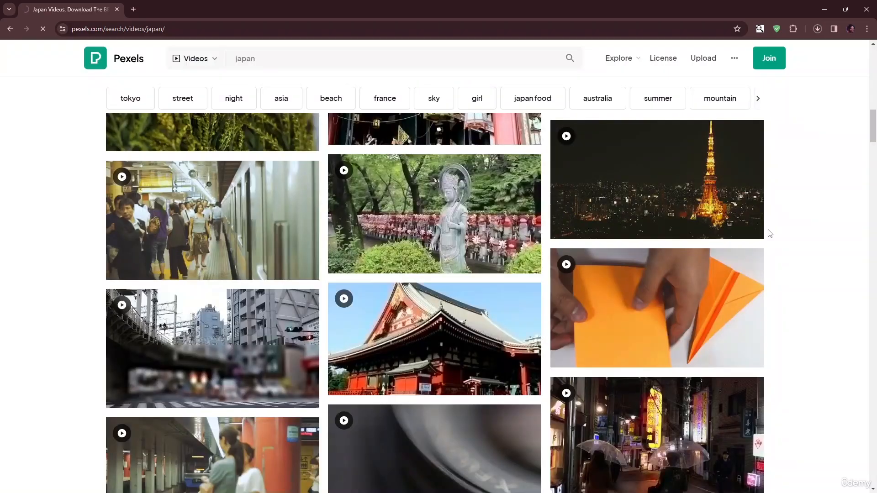
Step: Check the browser's downloads, download the video of Tokyo Tower at night, and switch back to CapCut
left_click(818, 34)
left_click(818, 31)
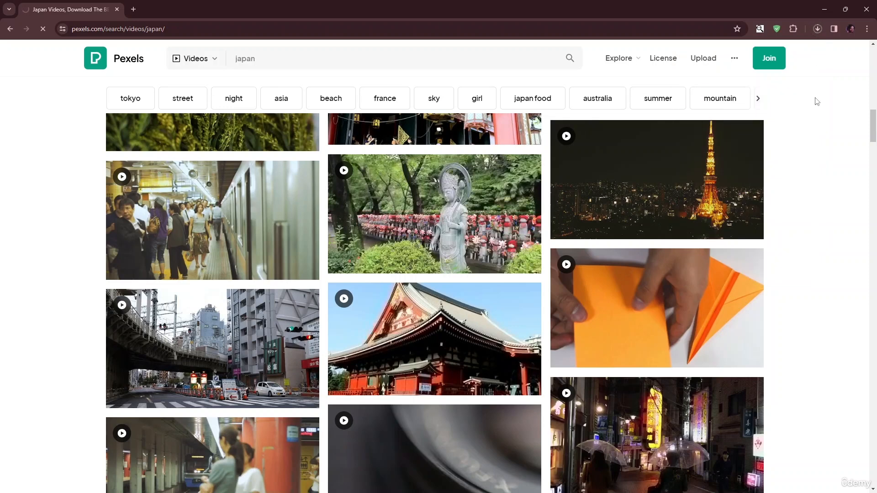
left_click(722, 221)
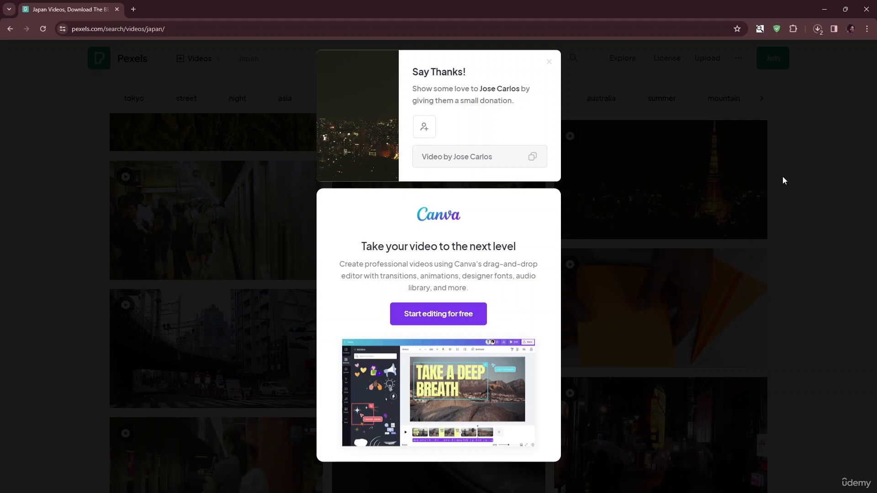
left_click(824, 9)
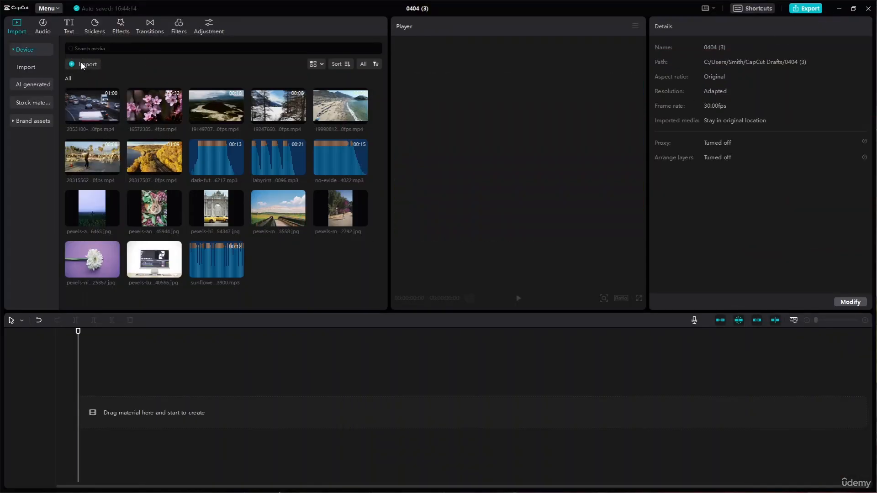
Step: Import the audio file solitude-dark-ambient-electronic-197737 from the Resource folder
left_click(82, 65)
left_click(170, 215)
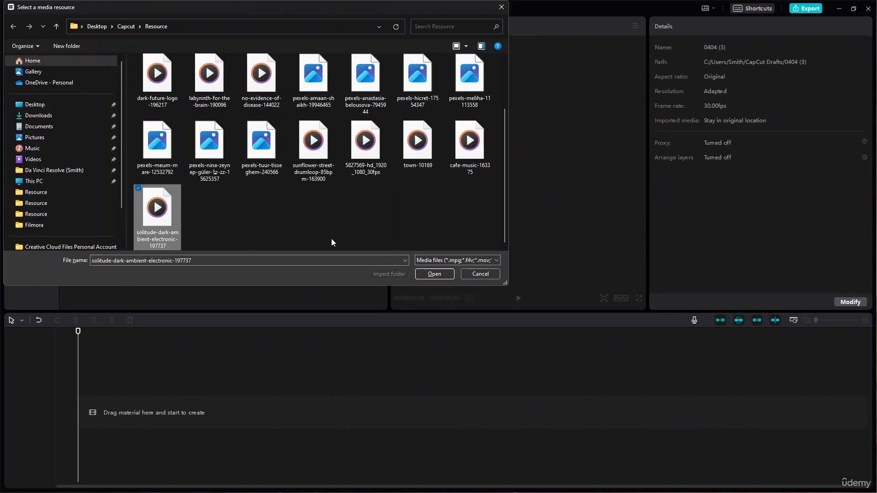
left_click(429, 274)
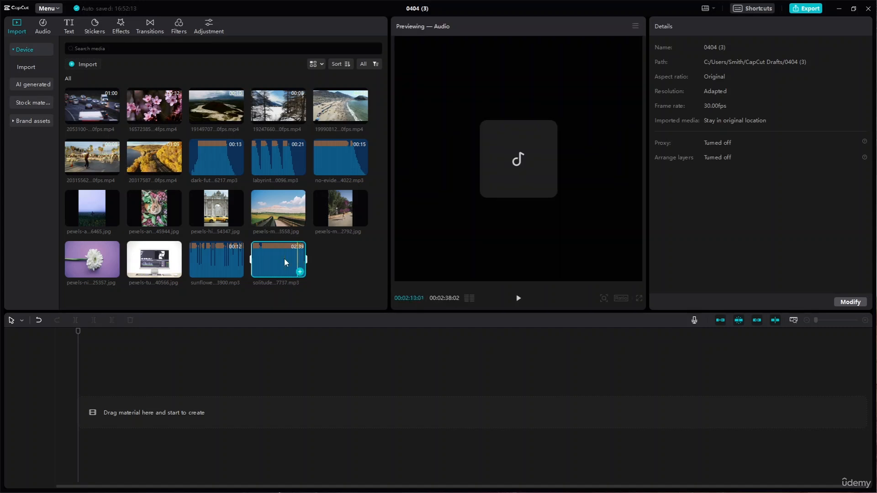
Step: Delete the newly imported solitude audio and all the remaining media from the project's media library
key("Delete")
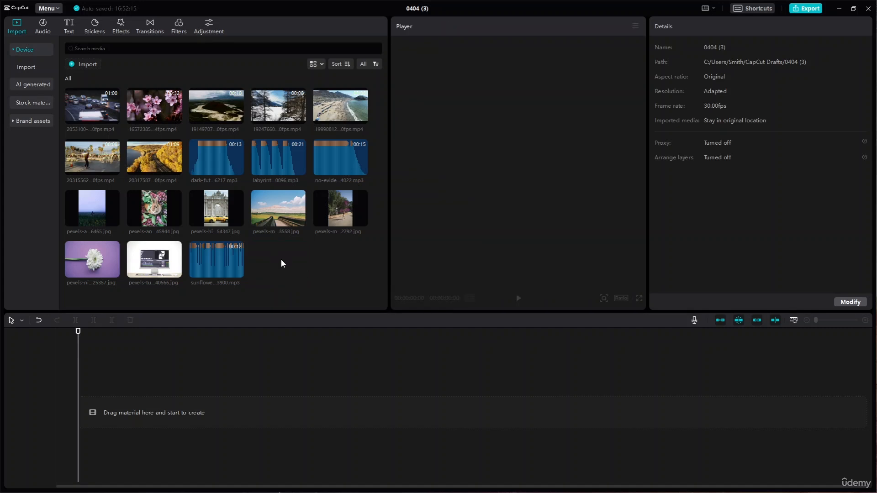
left_click_drag(304, 270, 95, 78)
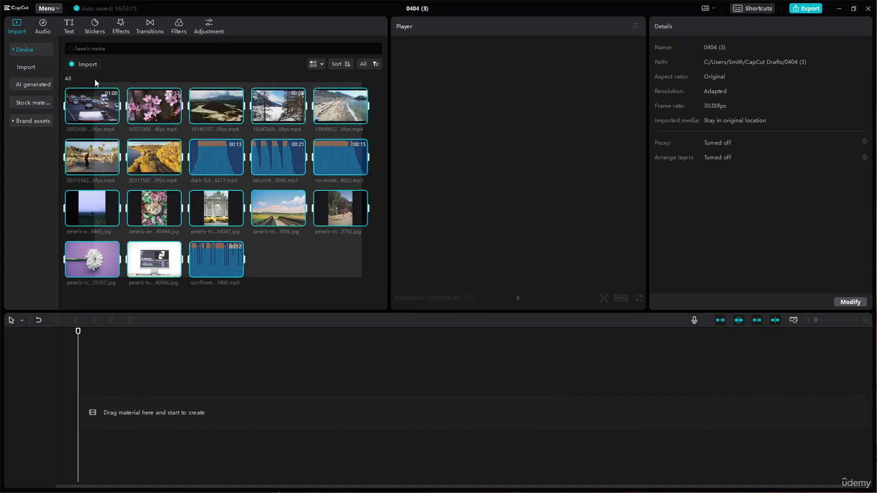
key("Delete")
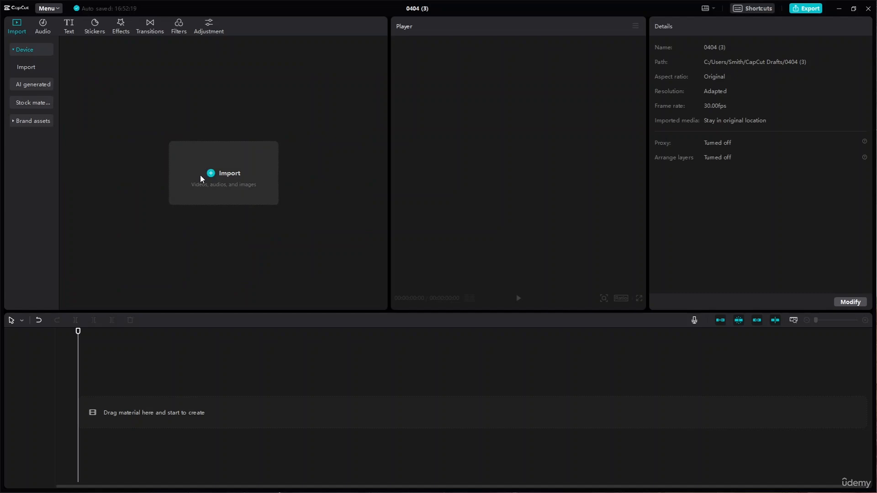
Step: Import all the media files from the Resource folder into the project's media library
left_click(214, 178)
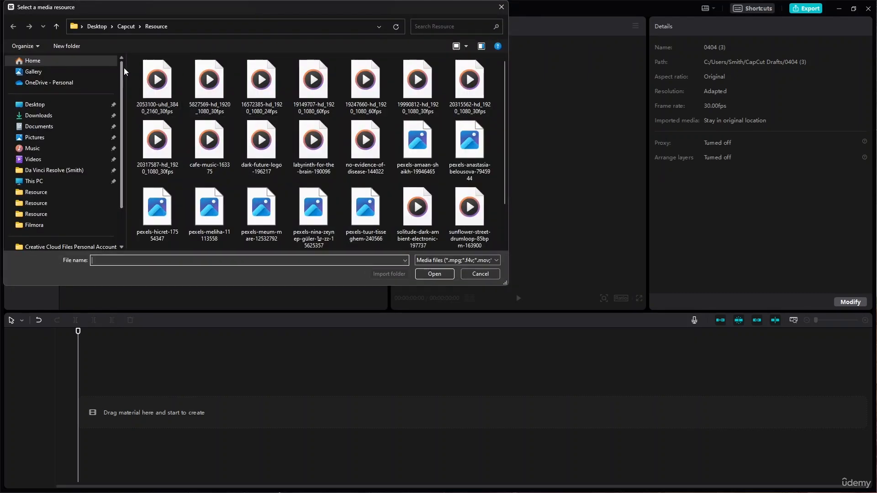
left_click_drag(131, 69, 486, 304)
left_click(430, 274)
scroll(272, 285, "down", 2)
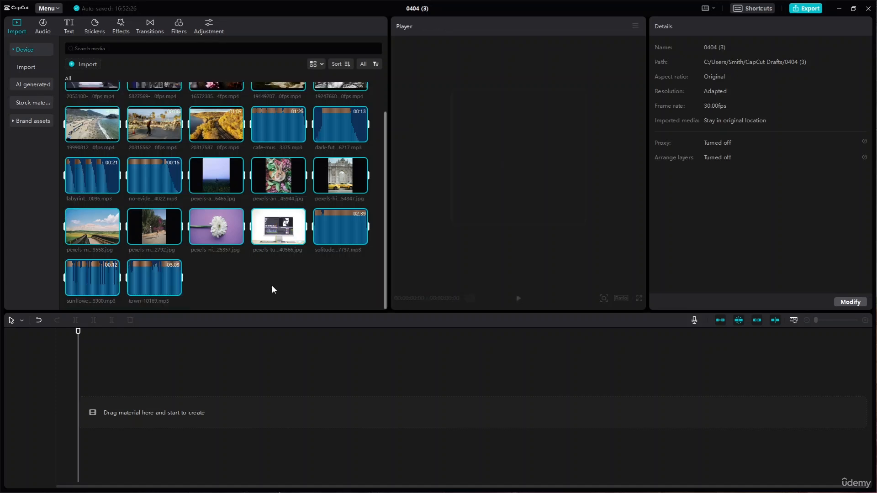
scroll(262, 288, "up", 2)
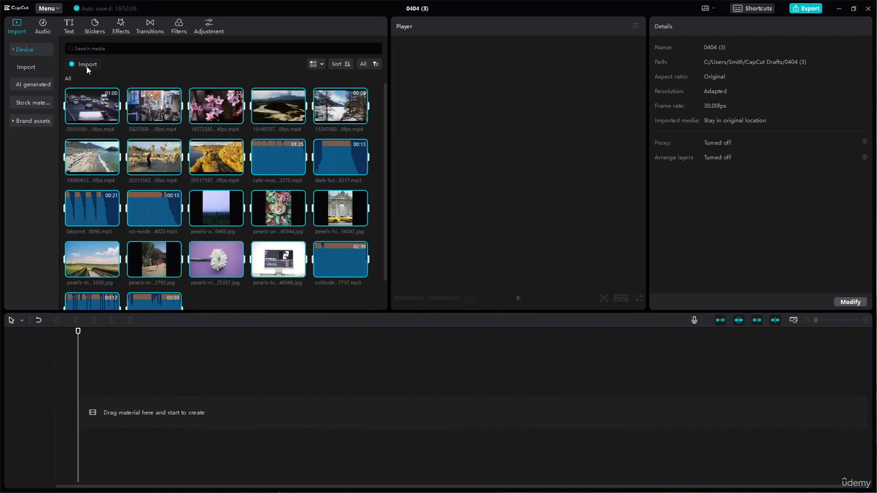
Step: Import the night tower video 4711694 from the Downloads folder into the media library
left_click(87, 65)
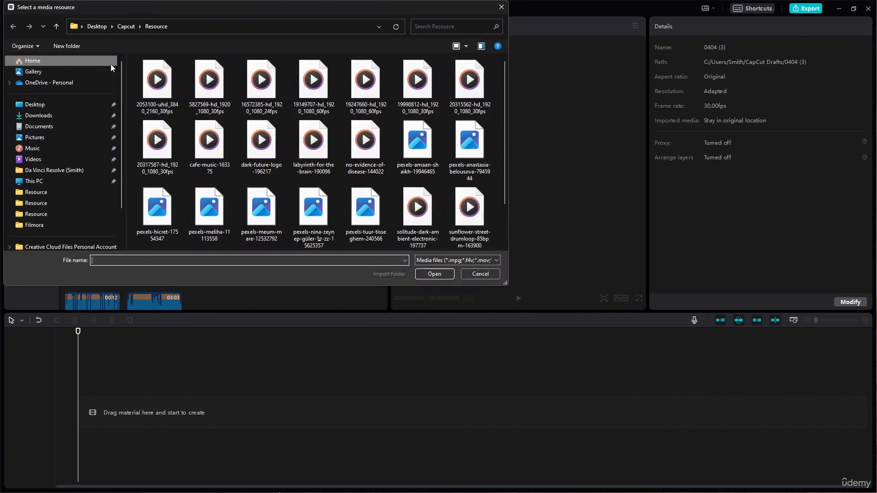
left_click(61, 115)
double_click(153, 84)
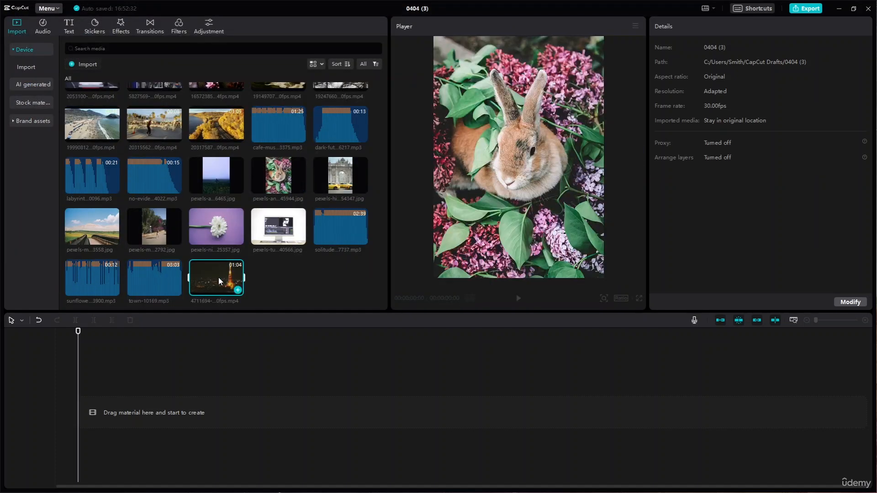
Step: Add the street video 5827569-hd_1920_1080_30fps.mp4 to the start of the timeline
scroll(220, 278, "up", 1)
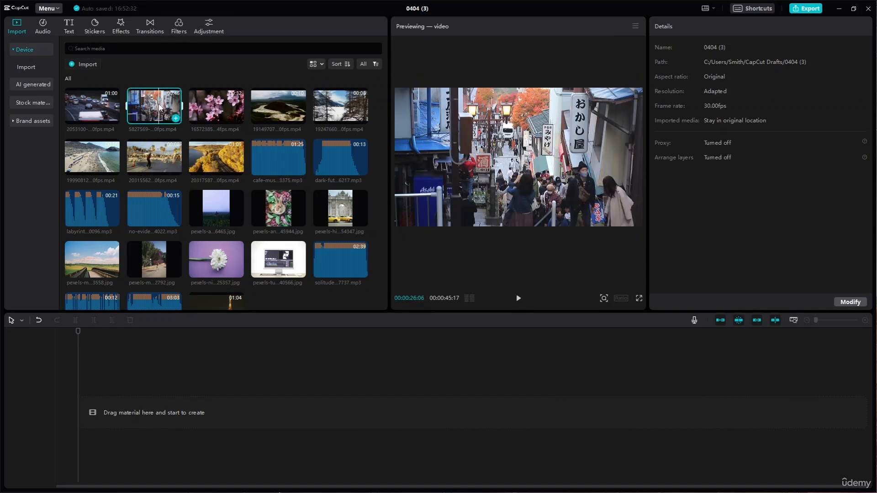
left_click_drag(158, 103, 80, 416)
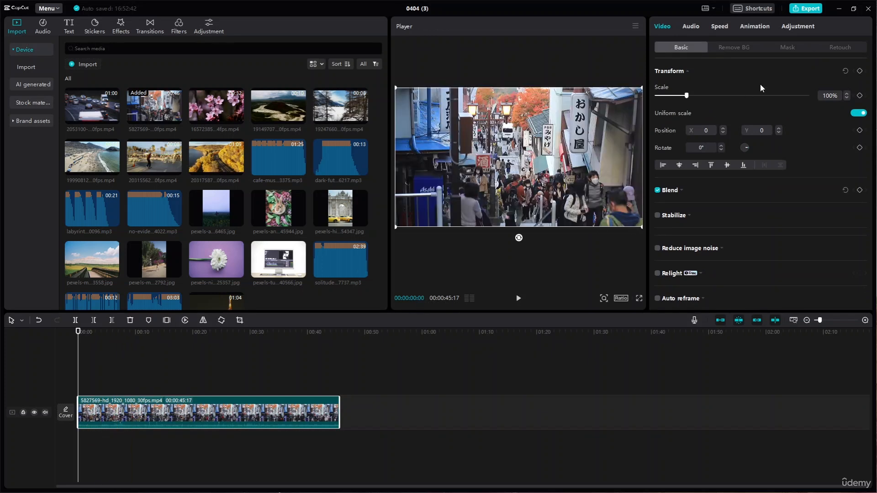
Step: Review the street clip's Retouch, Mask and Remove BG options, plus its audio, speed and animation settings
left_click(834, 51)
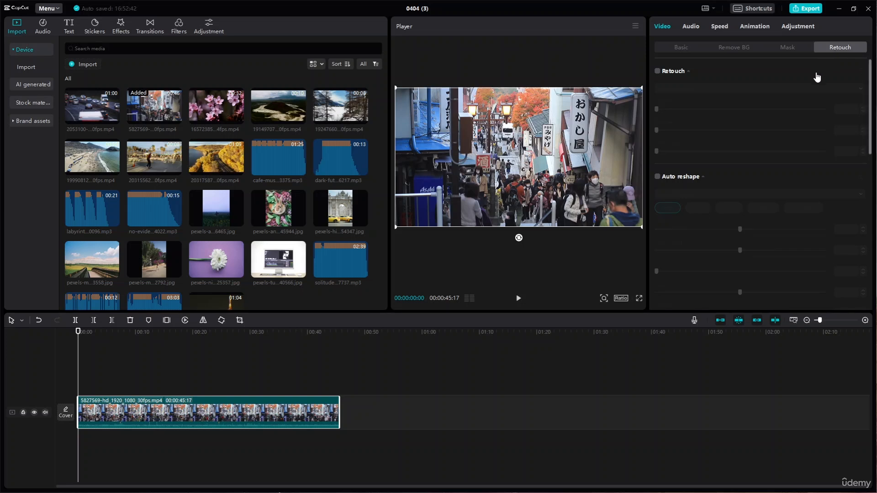
scroll(716, 155, "down", 5)
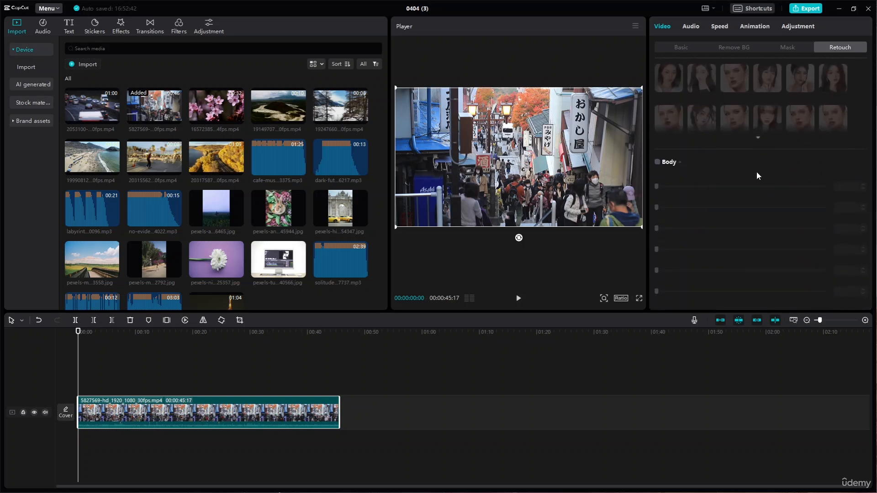
scroll(756, 172, "up", 6)
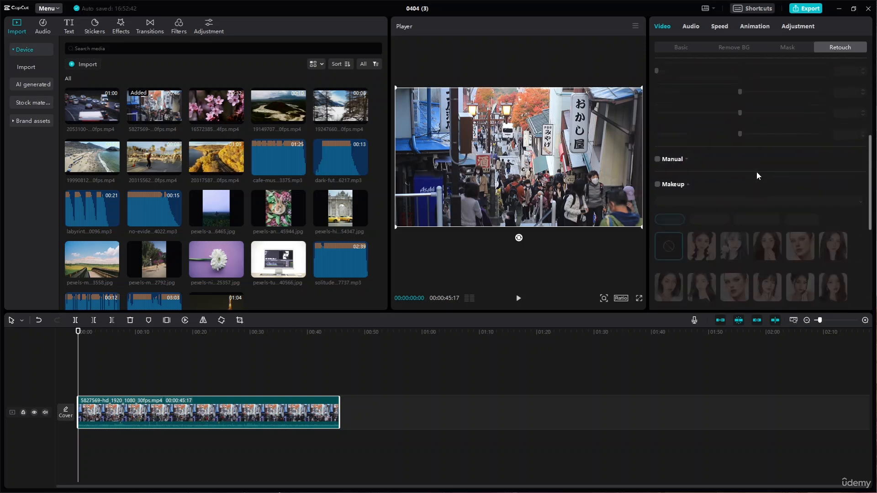
left_click(773, 48)
left_click(758, 43)
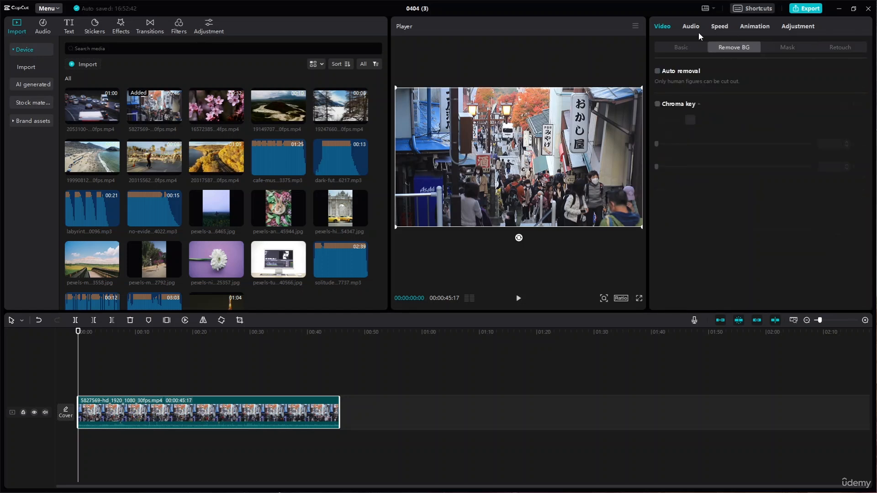
left_click(698, 31)
left_click(722, 27)
left_click(756, 26)
Step: Examine the street clip's Basic, HSL and Curves adjustment settings
left_click(801, 27)
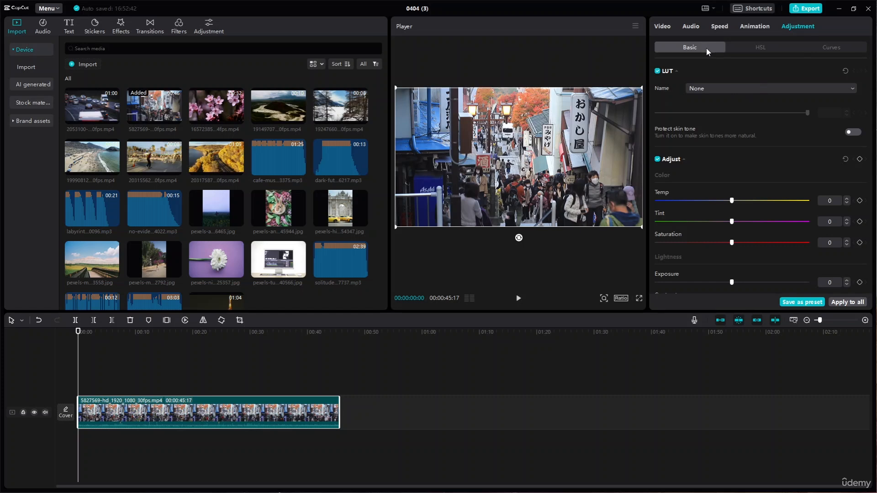
left_click(757, 48)
left_click(831, 49)
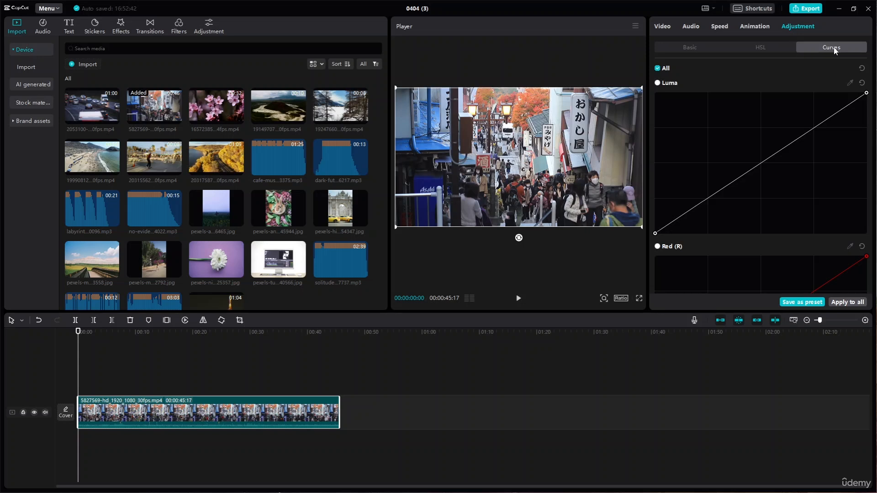
left_click(697, 47)
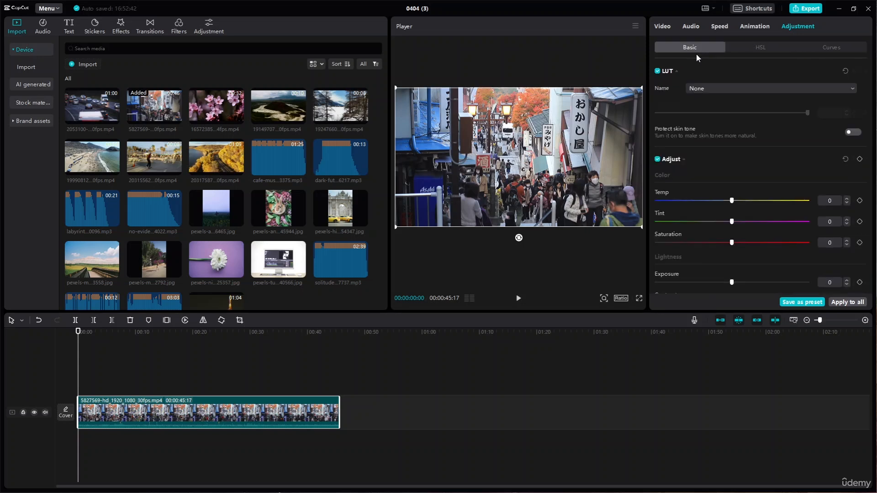
scroll(723, 162, "down", 6)
scroll(730, 151, "up", 4)
scroll(736, 140, "up", 3)
left_click(785, 49)
left_click(712, 51)
Step: Enable Retouch on the street clip with Smooth at 30 and Brighten at 28, and look over the remaining retouch options
left_click(665, 30)
left_click(840, 48)
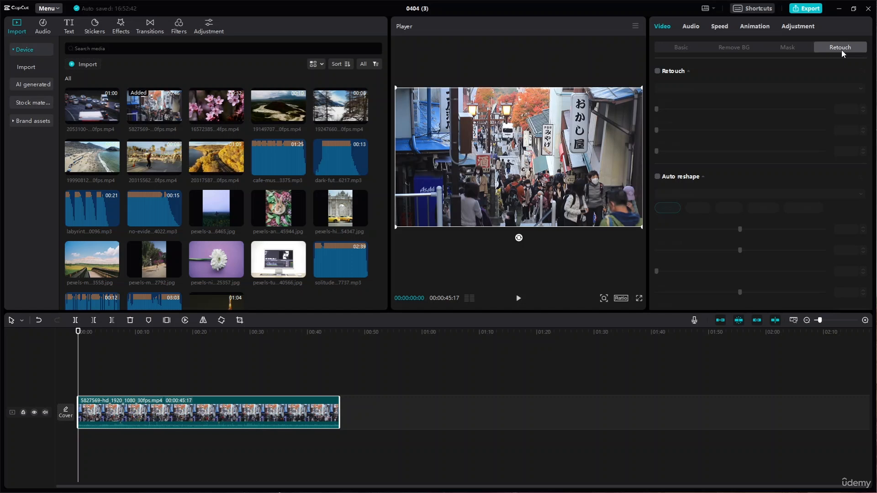
left_click(657, 71)
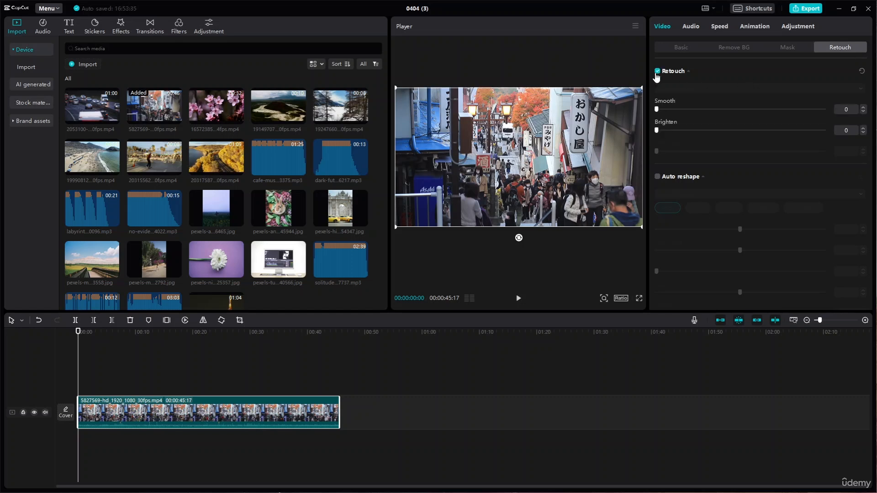
left_click(661, 109)
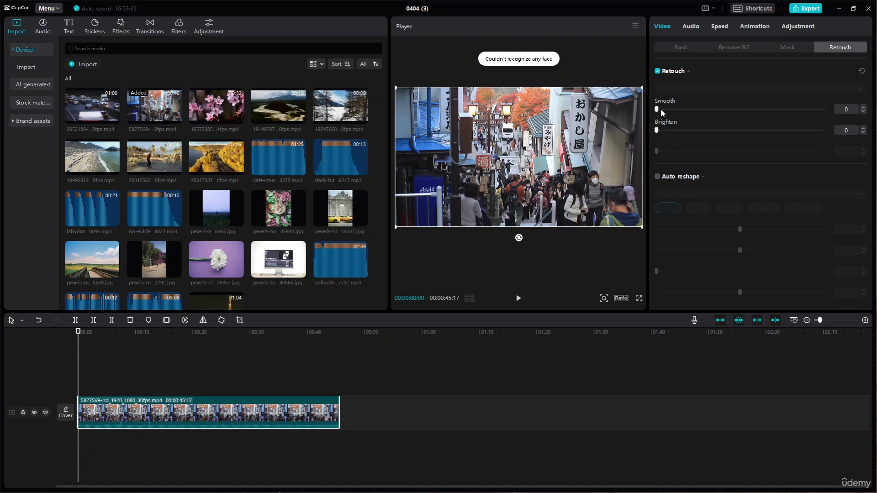
left_click(707, 109)
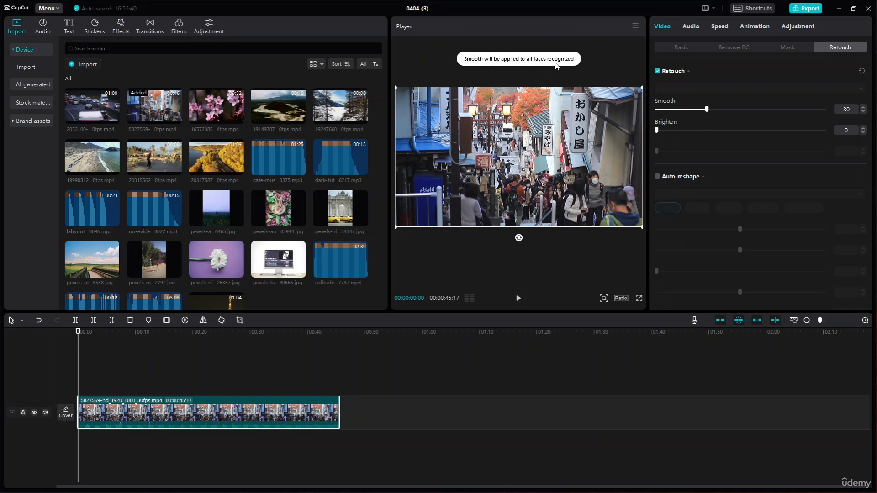
left_click(688, 133)
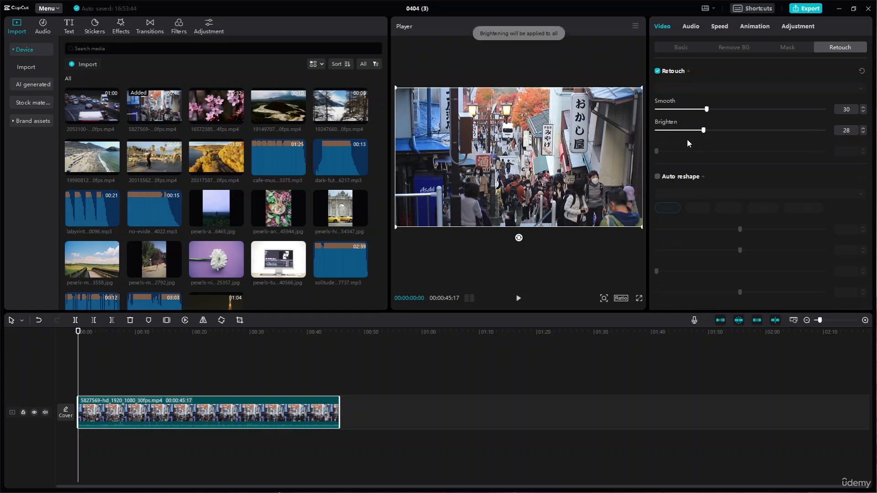
scroll(656, 150, "down", 5)
scroll(725, 201, "down", 3)
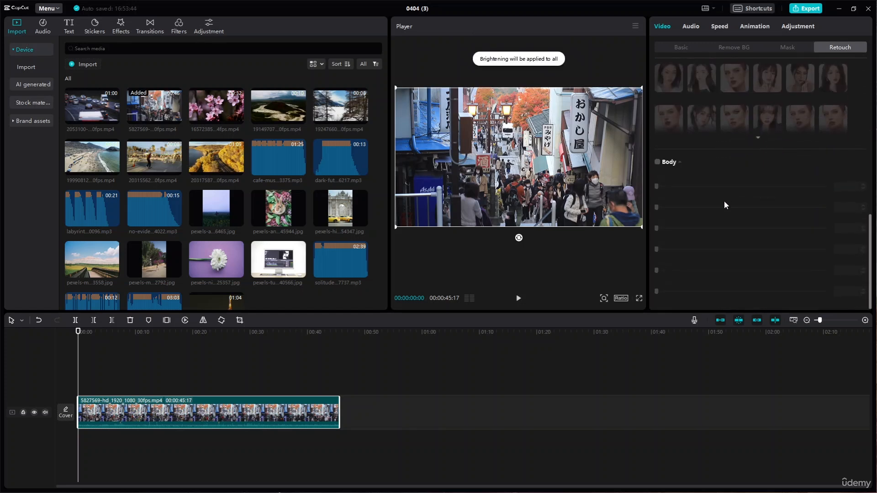
scroll(723, 202, "up", 8)
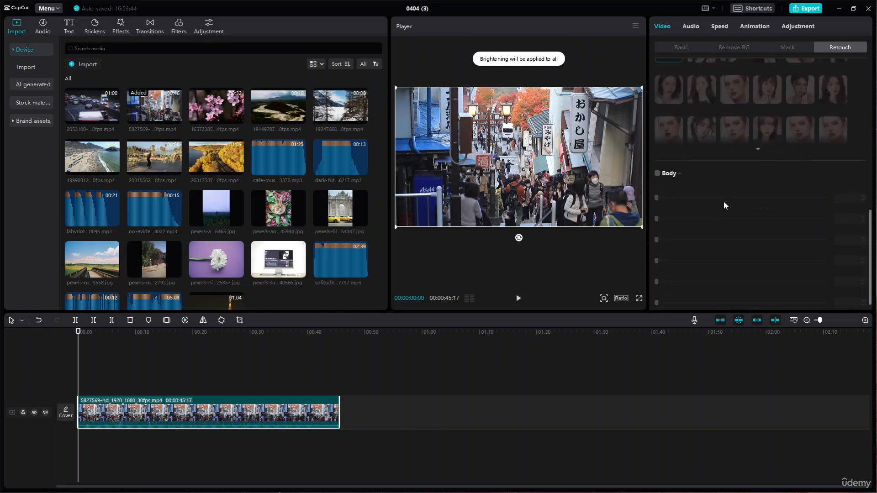
Step: Toggle the clip's LUT adjustment off and back on, and check which LUTs are available
left_click(798, 28)
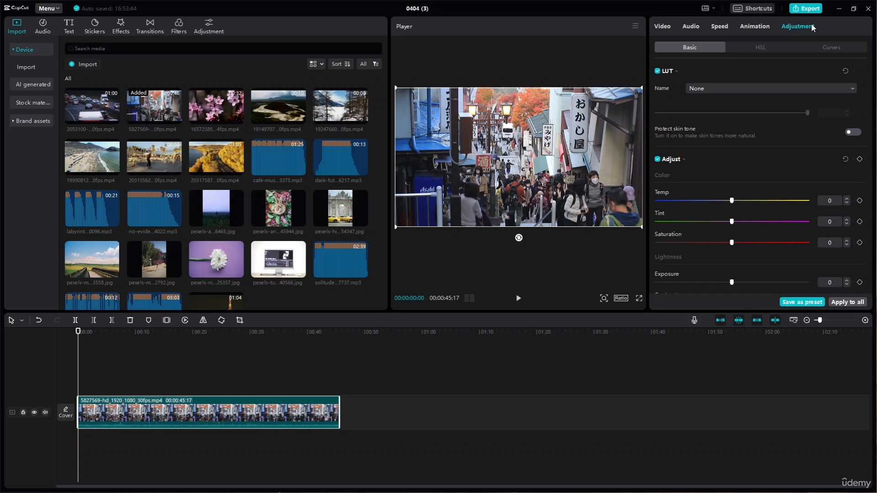
left_click(657, 72)
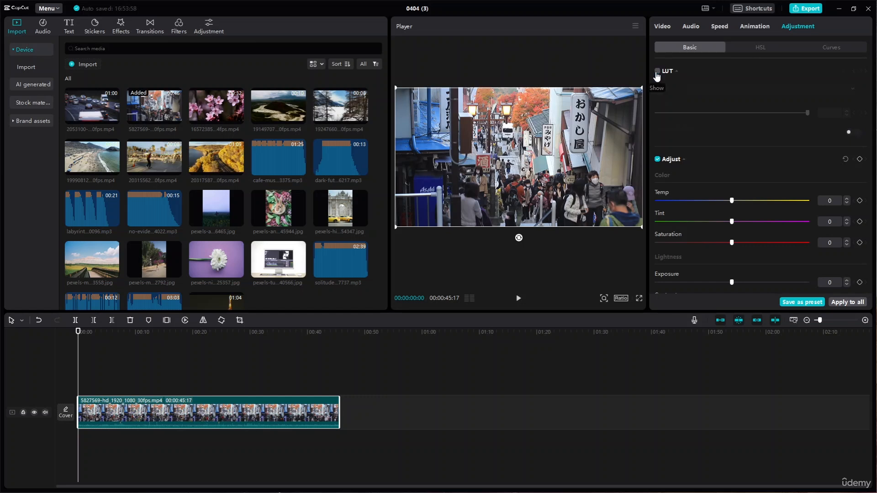
left_click(658, 73)
left_click(720, 89)
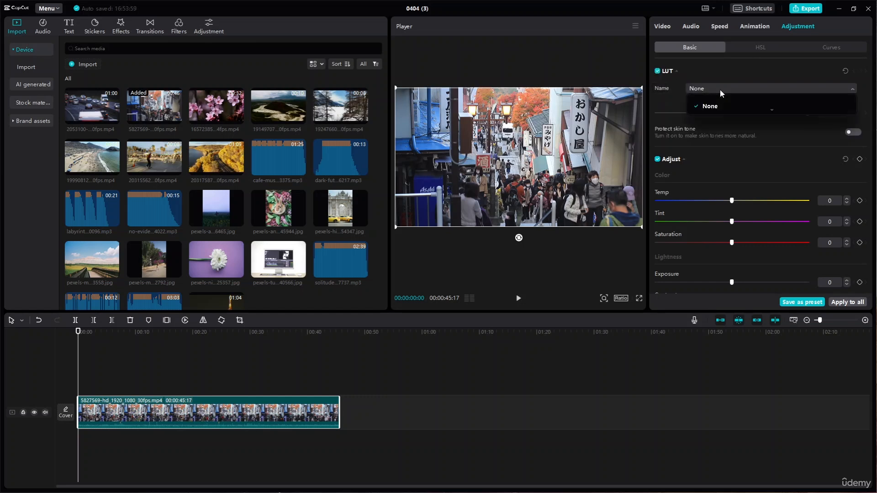
left_click(720, 90)
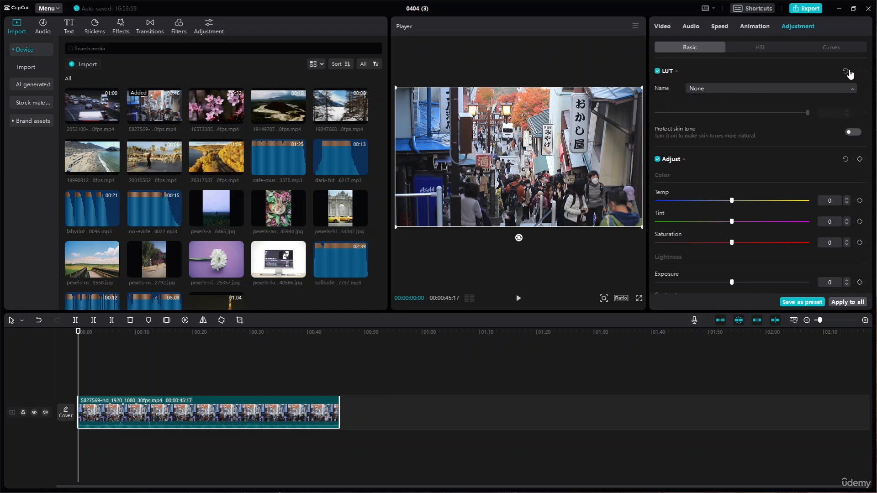
left_click(727, 89)
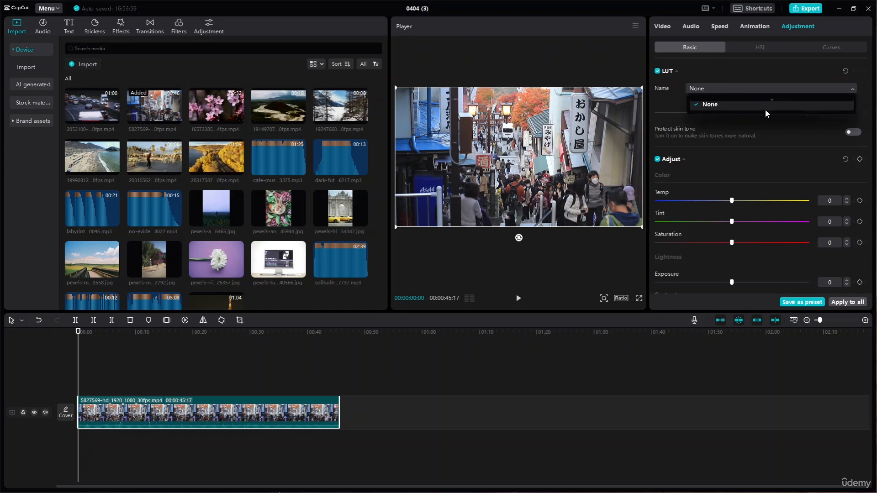
left_click(670, 105)
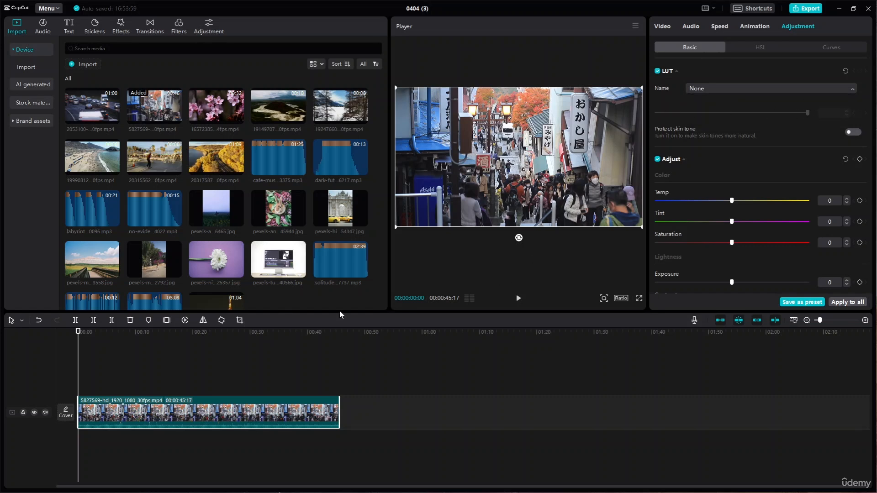
Step: Move the playhead to 00:00:11:14 and set the street clip's color temperature to -21
left_click_drag(78, 333, 143, 332)
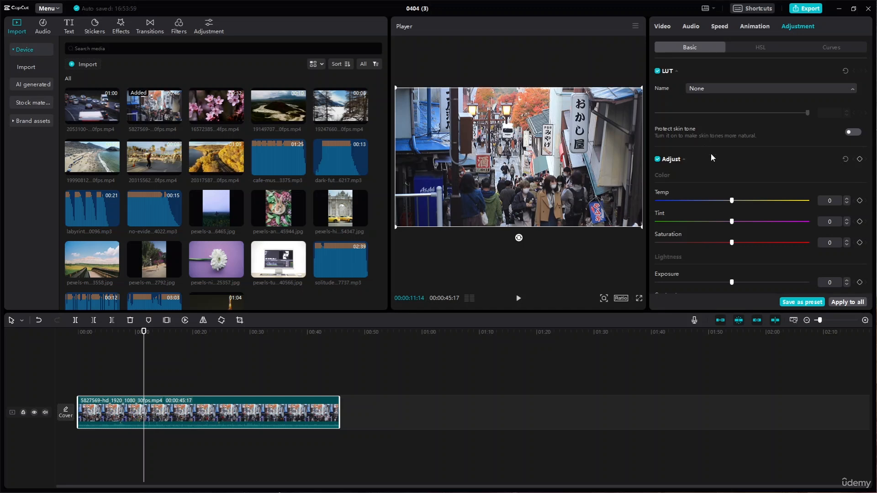
scroll(689, 174, "down", 4)
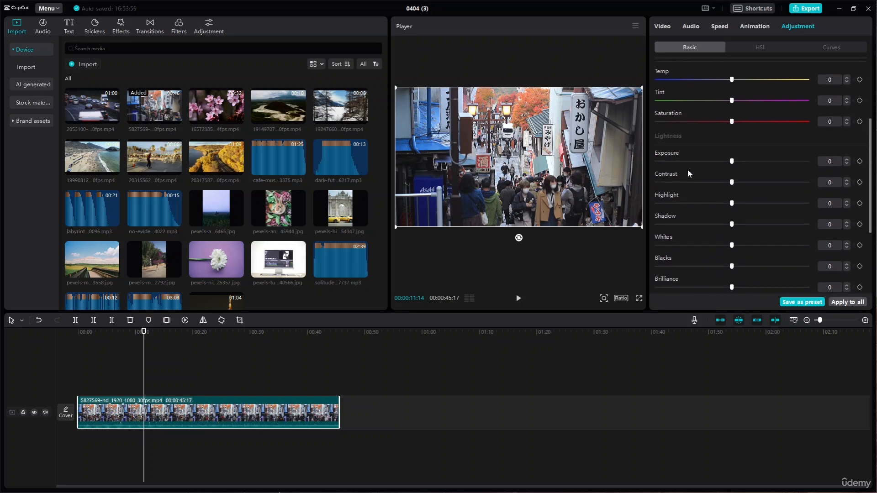
scroll(687, 169, "up", 1)
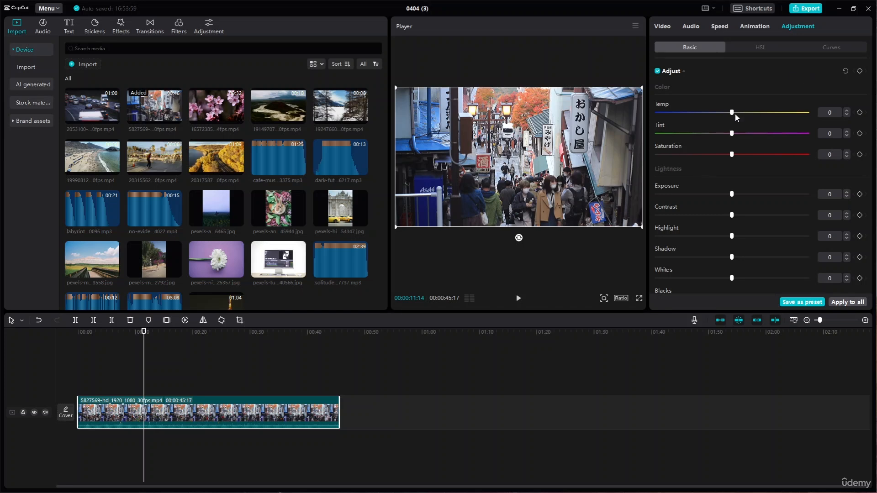
left_click_drag(732, 112, 754, 112)
left_click_drag(755, 115, 699, 119)
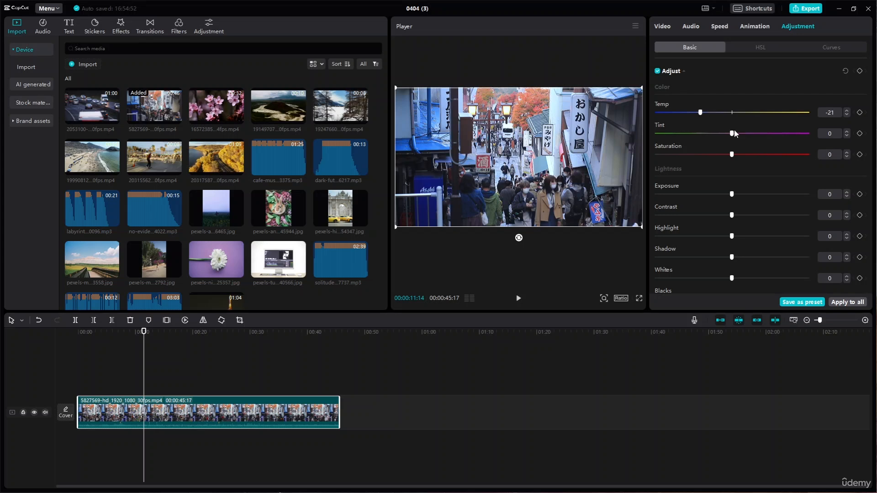
left_click_drag(715, 110, 705, 113)
Step: Try different tint values on the street clip and set its tint to 10
left_click_drag(699, 114, 729, 139)
left_click_drag(752, 136, 718, 135)
left_click_drag(718, 135, 747, 136)
Step: Try the clip's saturation at -50, set it to 44, and compare the picture with Adjust off and on
left_click_drag(730, 158, 679, 163)
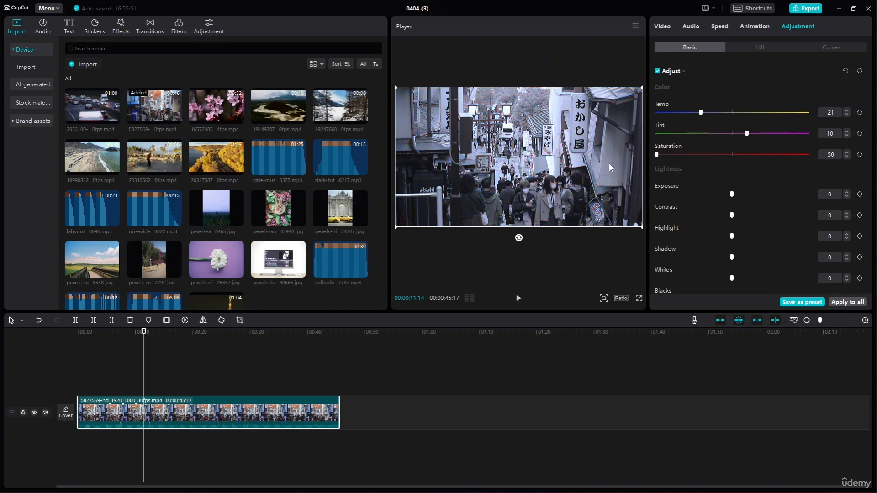
left_click_drag(612, 163, 781, 158)
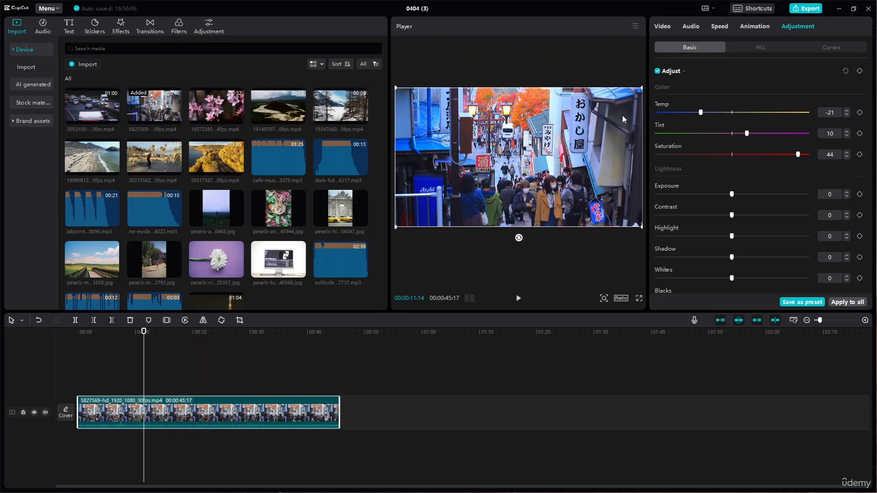
left_click(658, 71)
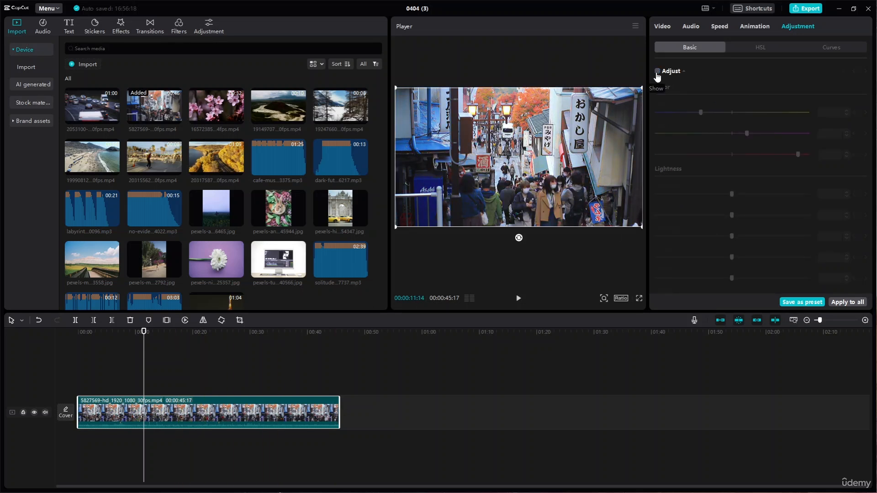
left_click(658, 71)
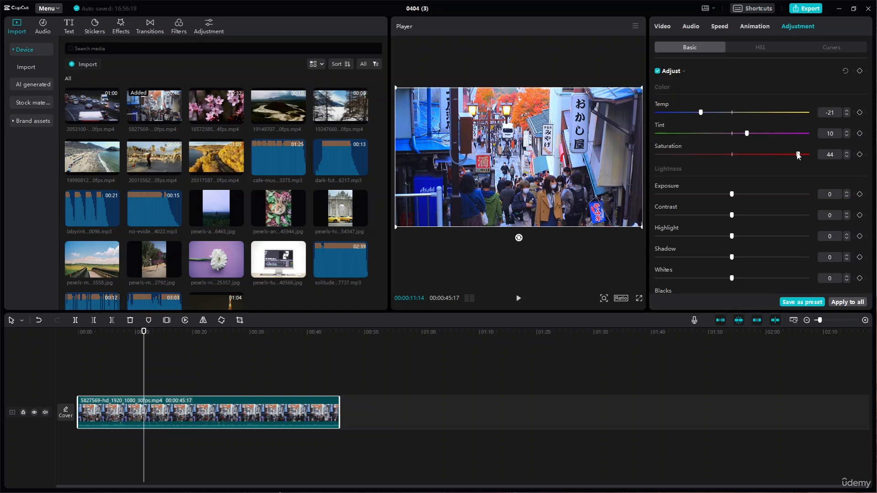
Step: Reduce the street clip's saturation to 27
left_click_drag(798, 155, 786, 155)
left_click(830, 155)
type("27")
scroll(709, 201, "down", 5)
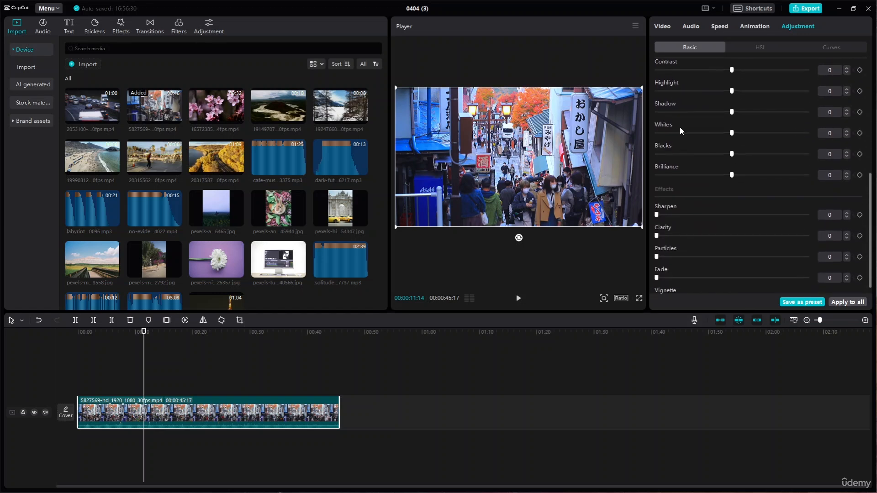
Step: Try the street clip's exposure at -4 and 0, and set it to -3
scroll(675, 108, "up", 1)
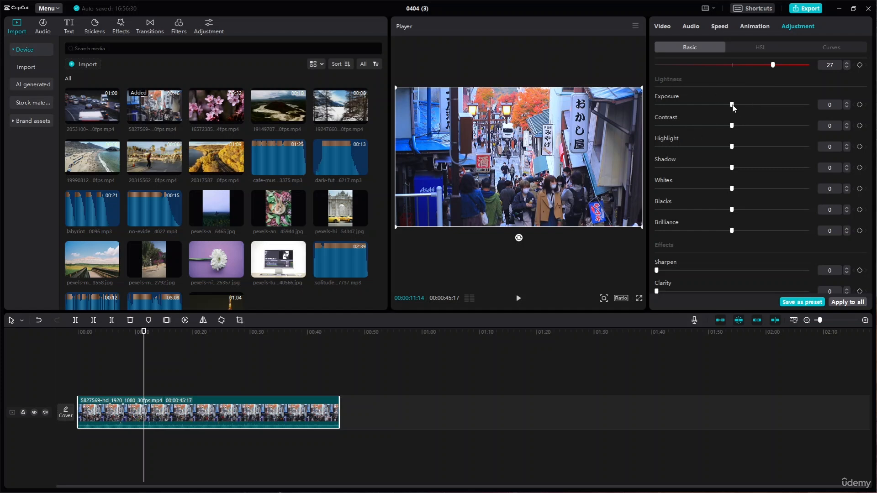
left_click_drag(732, 106, 726, 108)
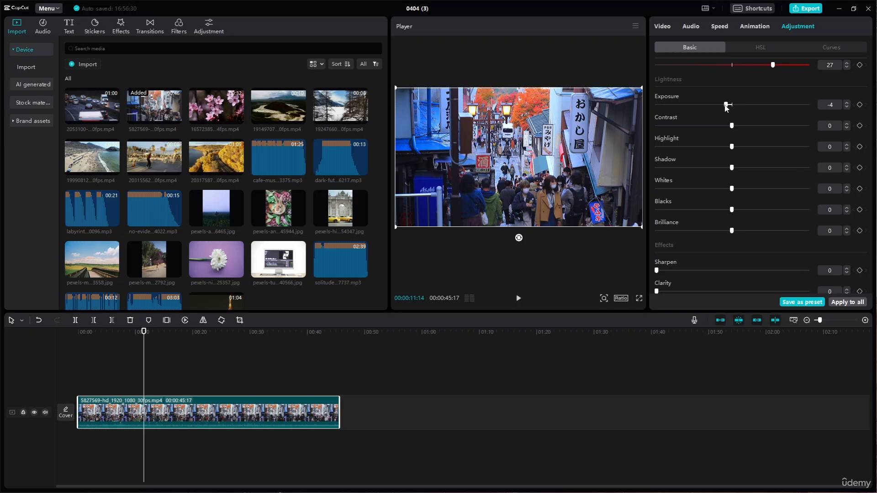
left_click_drag(726, 108, 728, 110)
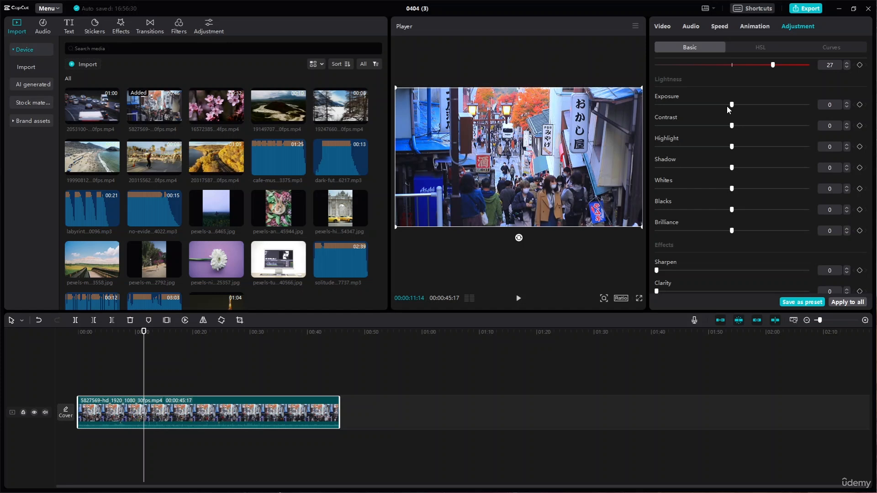
mouse_move(729, 109)
left_mouse_down()
mouse_move(784, 107)
mouse_move(732, 114)
left_mouse_up()
left_click_drag(727, 106, 728, 109)
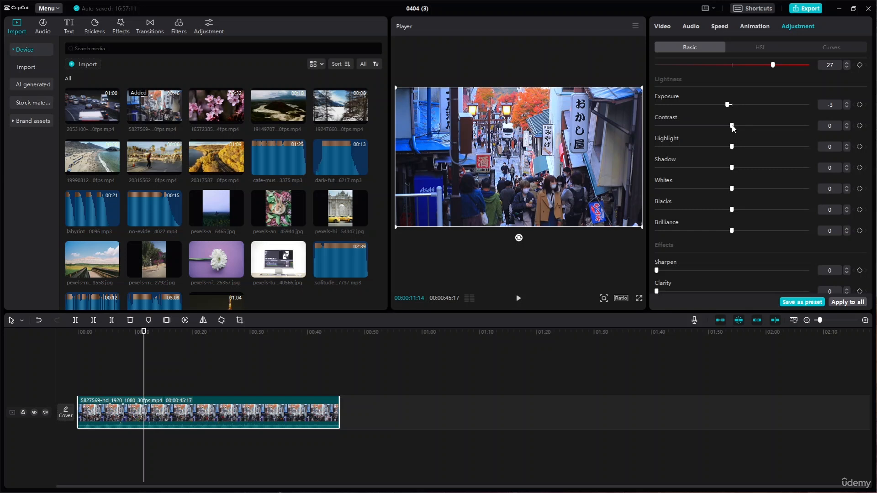
Step: Try different contrast values on the street clip in single-unit increments and set its contrast to -6
mouse_move(732, 126)
left_mouse_down()
mouse_move(747, 128)
mouse_move(717, 135)
left_mouse_up()
left_click(848, 124)
left_click(847, 124)
left_click(847, 124)
left_click(848, 124)
left_click(847, 124)
left_click(847, 124)
left_click(847, 124)
left_click(847, 124)
left_click(847, 124)
left_click(847, 124)
left_click(847, 123)
left_click(848, 124)
left_click(847, 128)
left_click(846, 128)
left_click(846, 128)
left_click(846, 128)
left_click(846, 127)
left_click(846, 128)
left_click(845, 128)
left_click(846, 128)
left_click(845, 127)
left_click(846, 128)
left_click(846, 128)
left_click(846, 128)
left_click(845, 128)
left_click(846, 128)
left_click(845, 128)
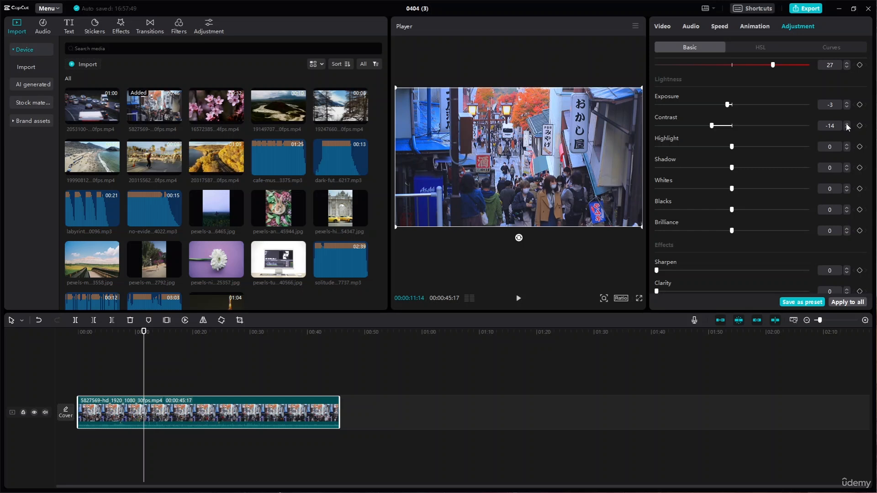
left_click(846, 124)
left_click(847, 124)
left_click(846, 123)
left_click(847, 123)
left_click(846, 124)
left_click(846, 123)
left_click(846, 123)
left_click(847, 124)
Step: Try the clip's highlight at 18 and -50, preview the footage up to 00:00:13:02, and set the highlight to -6
left_click(845, 144)
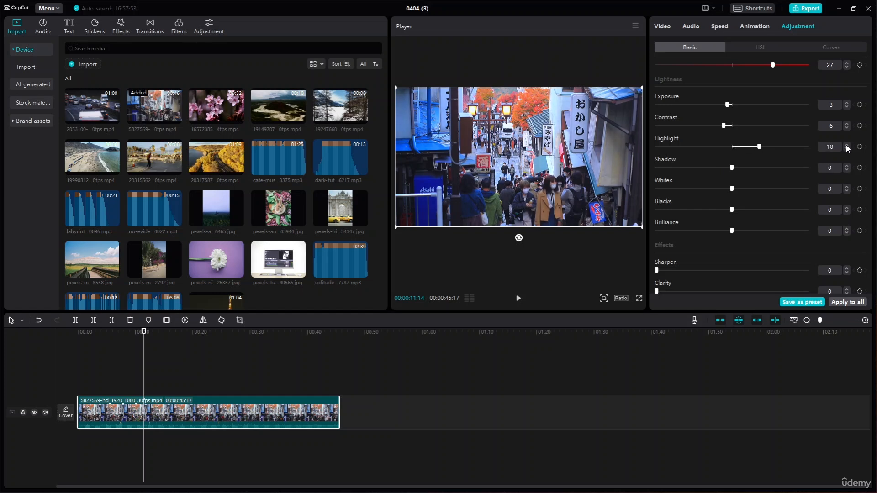
left_click(846, 145)
left_click_drag(769, 146, 625, 162)
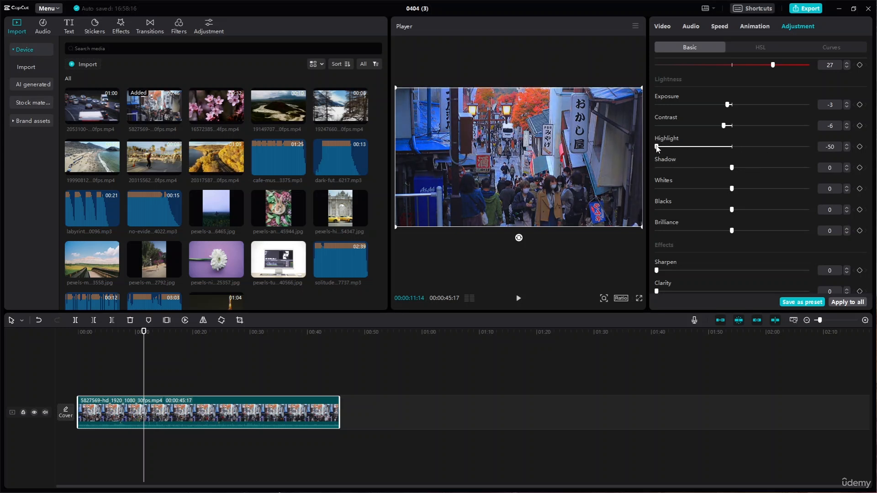
left_click_drag(657, 148, 510, 157)
left_click(517, 299)
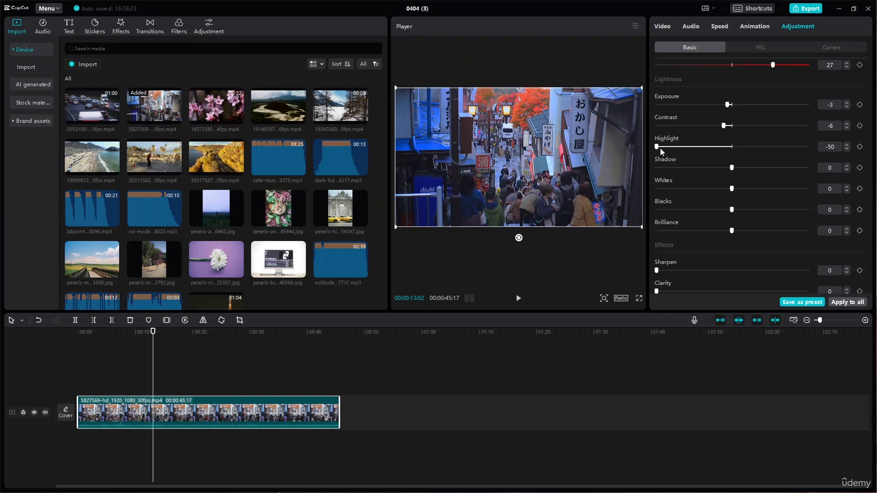
left_click_drag(658, 147, 728, 157)
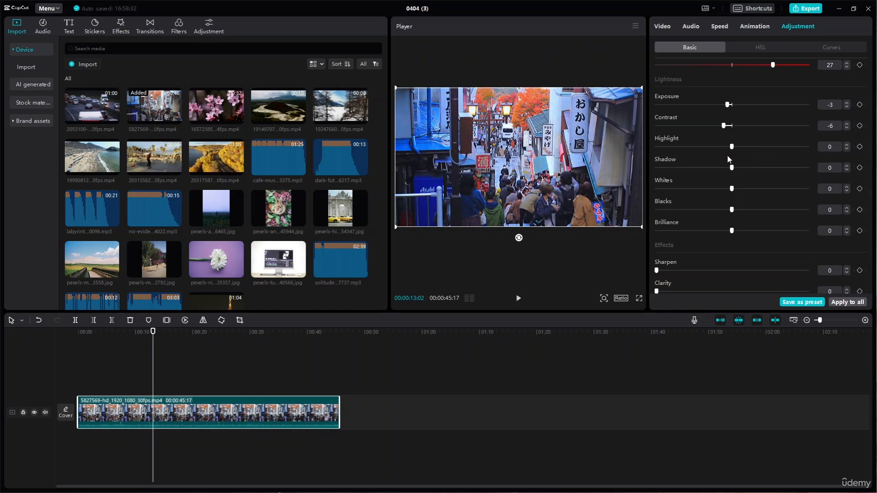
left_click(845, 150)
left_click(845, 150)
left_click(845, 150)
left_click(845, 150)
left_click(845, 149)
left_click(845, 149)
Step: Try the clip's shadow at 50 and -50, and undo the trial changes to the lightness settings
left_click_drag(732, 168, 848, 172)
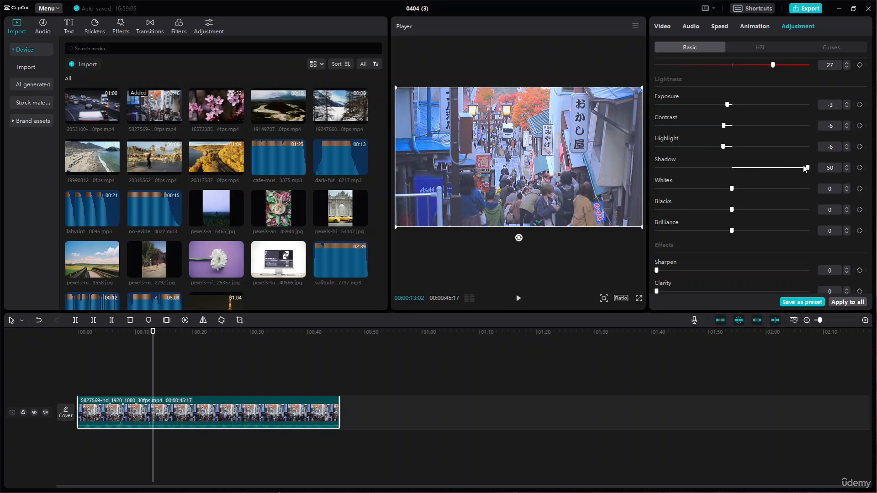
left_click(806, 168)
left_click_drag(807, 168, 535, 180)
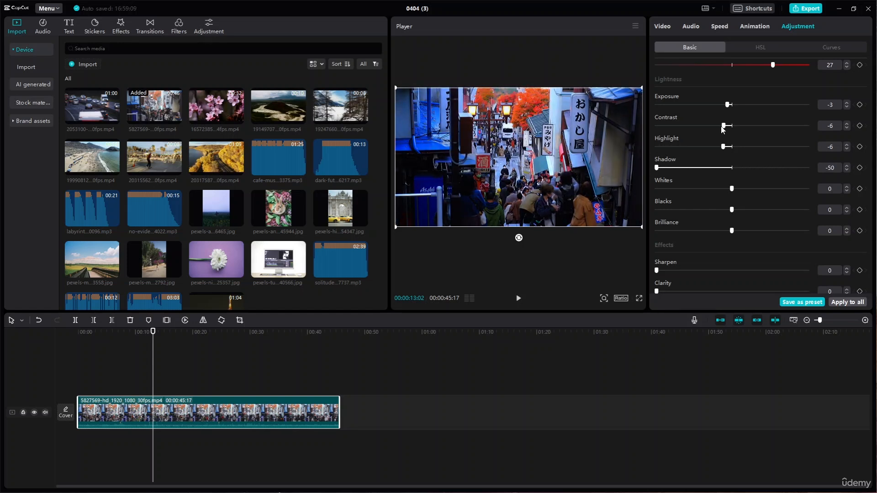
mouse_move(722, 129)
left_mouse_down()
mouse_move(758, 130)
mouse_move(659, 135)
mouse_move(711, 135)
left_mouse_up()
left_click_drag(727, 106, 724, 131)
key("ctrl+z")
left_click(724, 130)
key("ctrl+z")
key("ctrl+z")
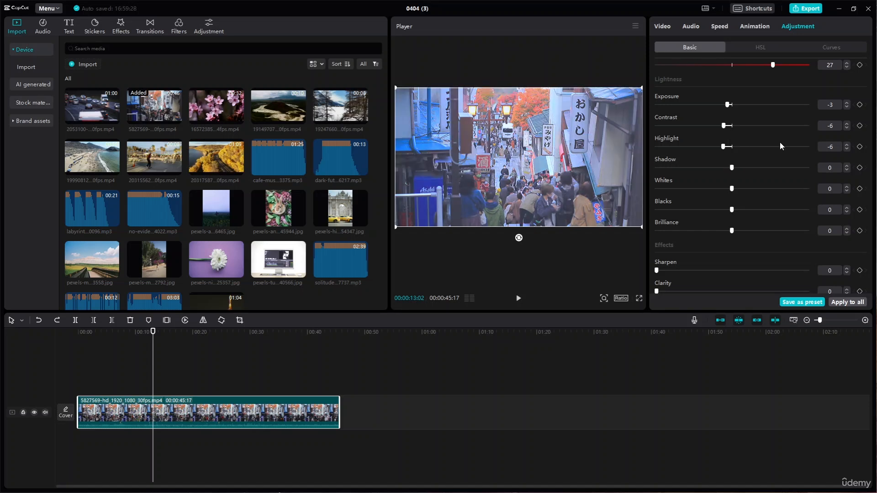
Step: Compare the clip's highlight at 50 and -50, and set the highlight to -6 and the shadow to -7
key("Right")
key("Right")
key("Right")
key("Right")
key("End")
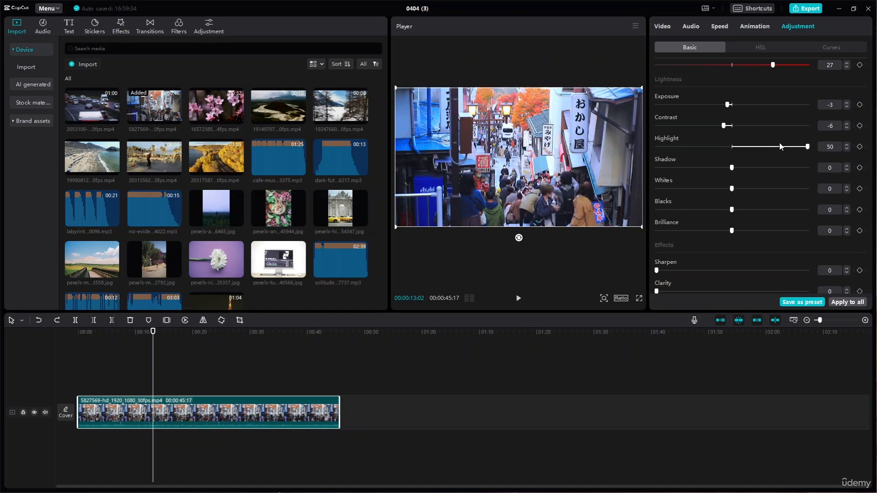
key("Home")
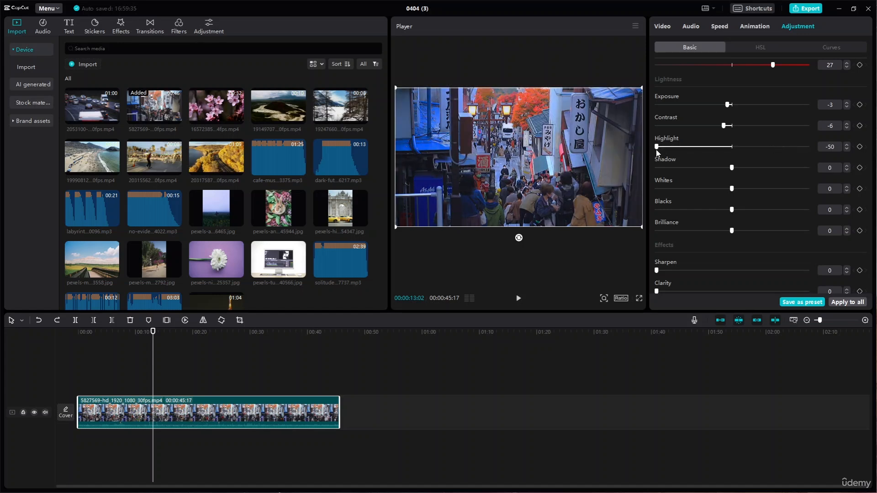
left_click_drag(656, 149, 720, 171)
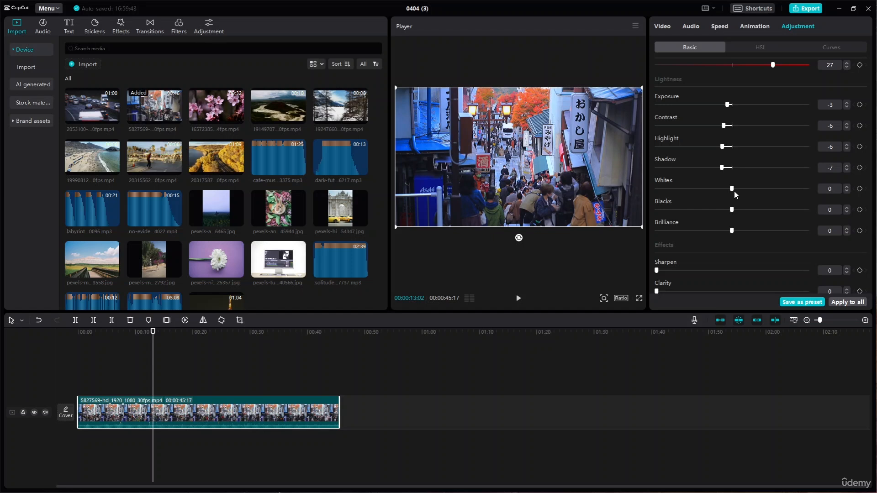
Step: Try the clip's whites at -8 and 13, and set the whites to -6 and the blacks to -3
mouse_move(733, 191)
left_mouse_down()
mouse_move(710, 190)
mouse_move(720, 191)
left_mouse_up()
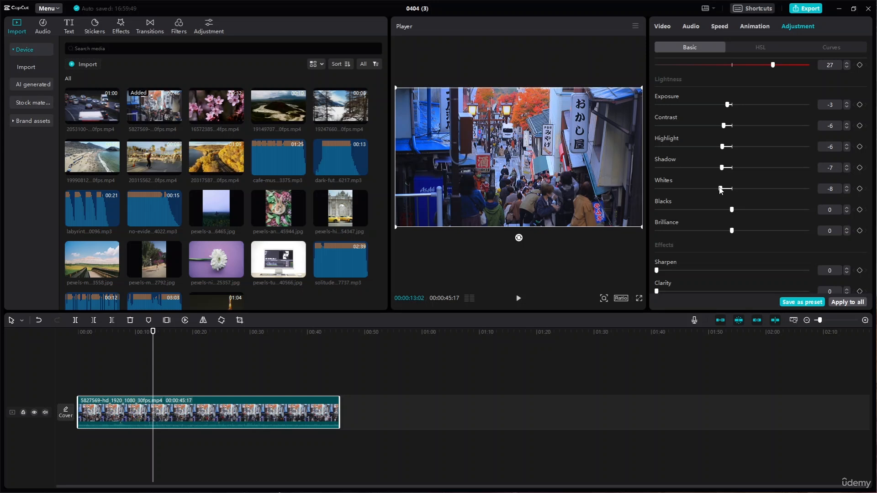
left_click_drag(720, 191, 722, 216)
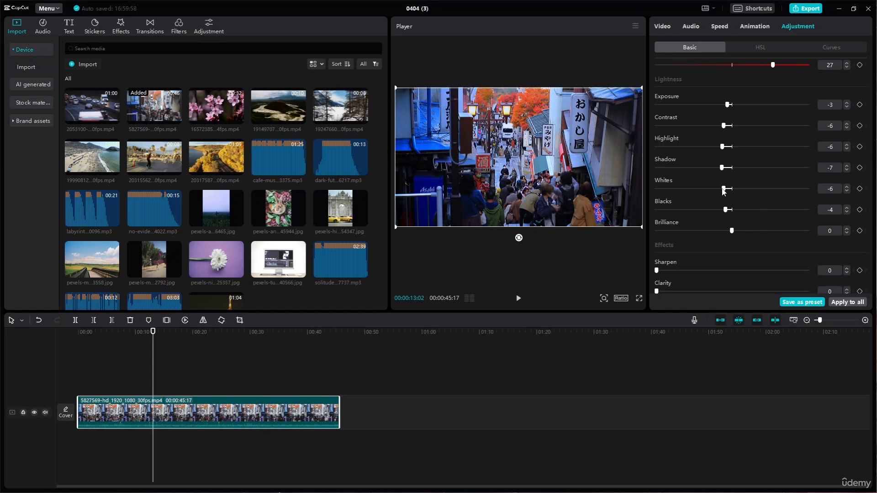
left_click_drag(723, 191, 728, 218)
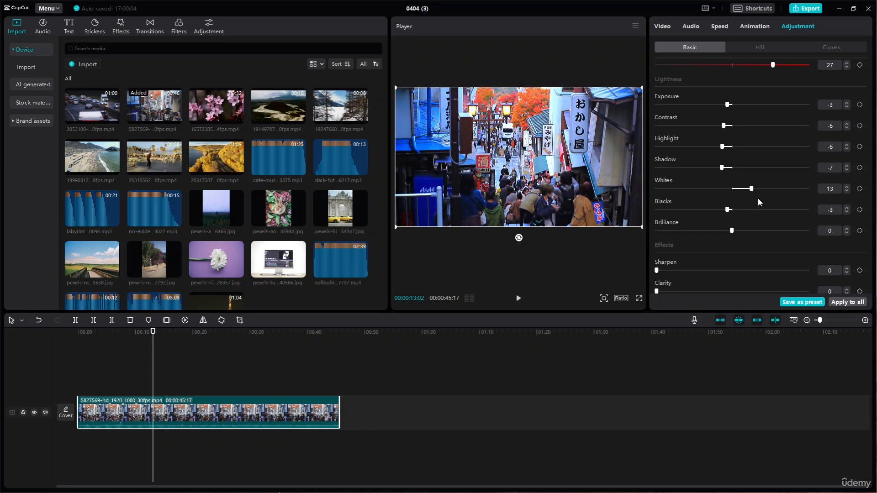
left_click_drag(751, 189, 723, 191)
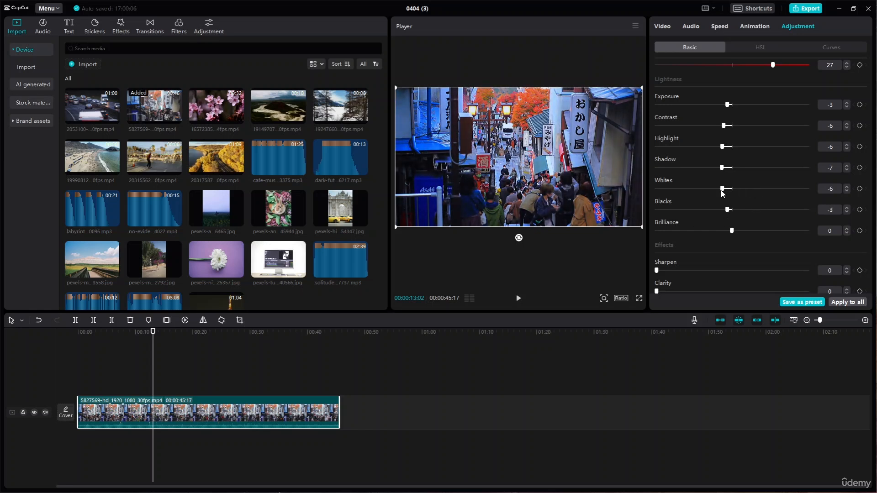
Step: Try the clip's brilliance at -21 and 50, and set it to -8
left_click_drag(732, 230, 699, 236)
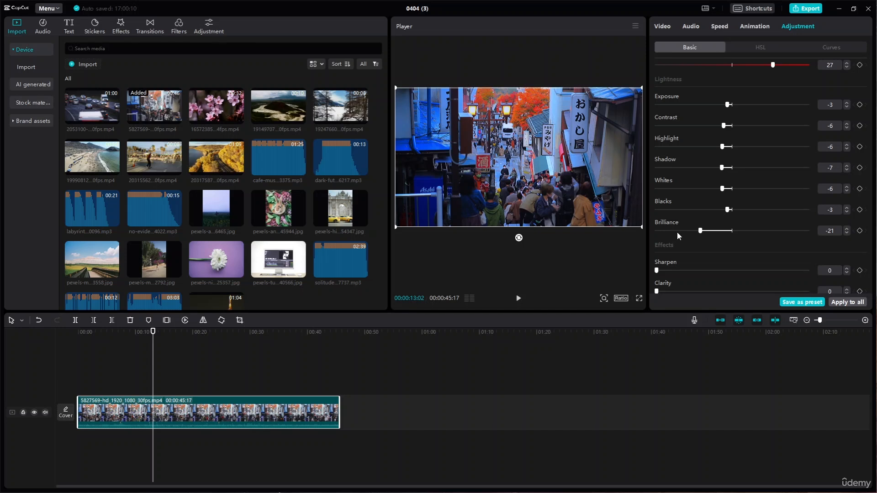
left_click_drag(703, 234, 803, 236)
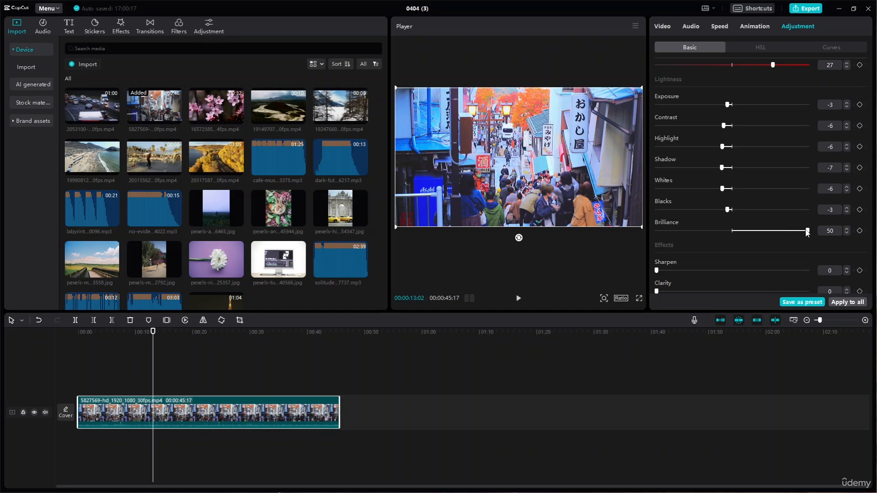
left_click_drag(807, 232, 720, 232)
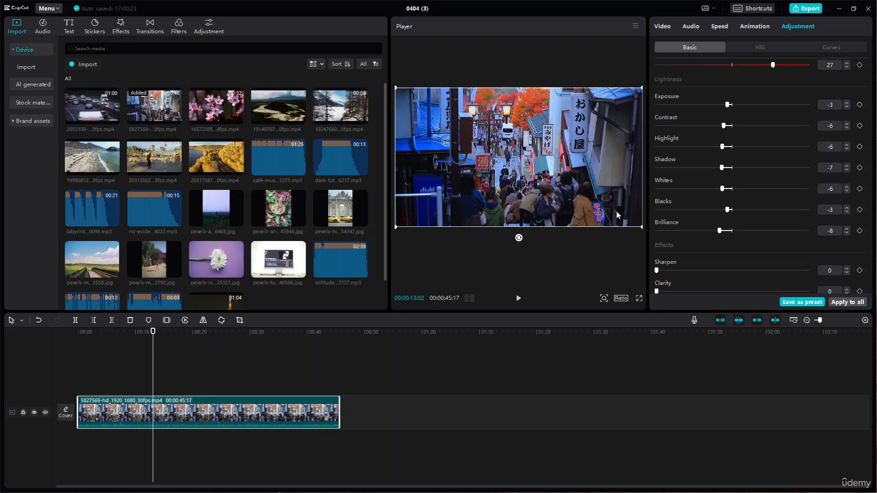
Step: Toggle the clip's Adjust settings off and back on to compare the corrected picture with the original
scroll(688, 104, "up", 3)
scroll(694, 107, "up", 1)
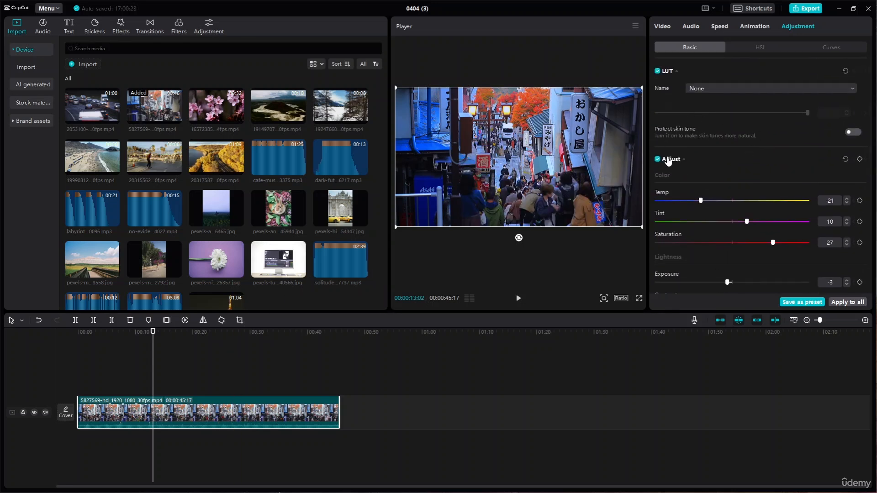
left_click(657, 159)
Step: Try the clip's sharpening at 45, and set Sharpen to 1 and Clarity to 5
scroll(706, 174, "down", 5)
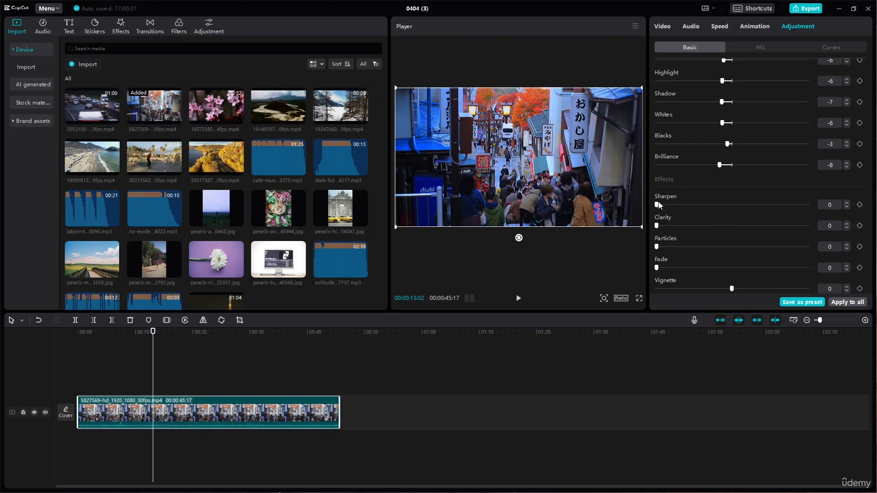
left_click_drag(657, 204, 725, 208)
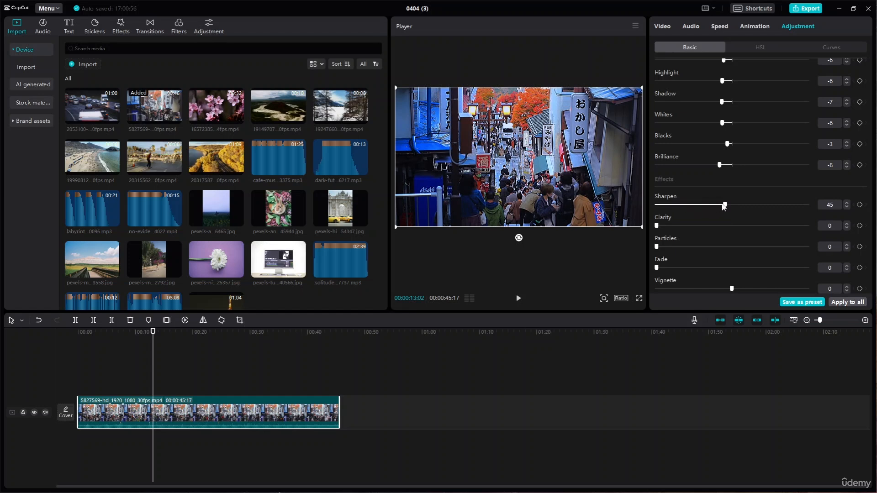
left_click_drag(725, 205, 656, 206)
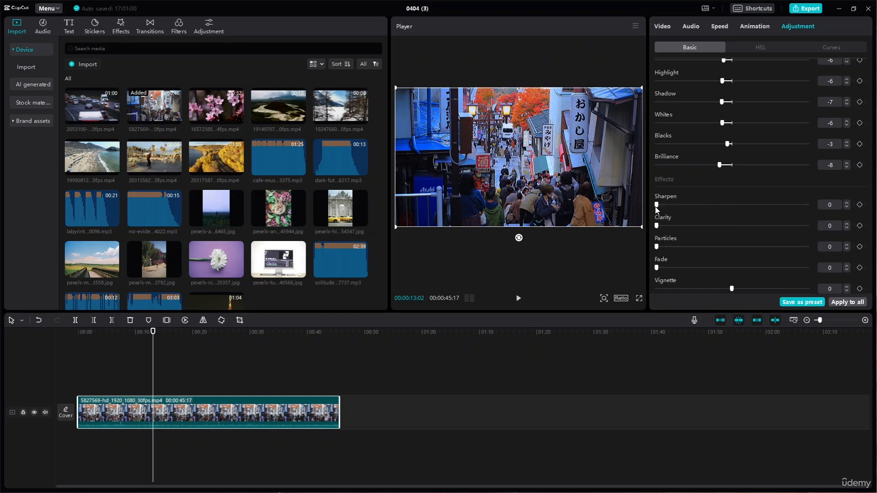
left_click(846, 205)
left_click(846, 223)
left_click_drag(658, 226, 703, 225)
left_click_drag(708, 226, 663, 233)
Step: Set the clip's particles to 2, and try its fade at 16 before returning it to 0
left_click_drag(657, 247, 536, 259)
left_click_drag(657, 244, 664, 247)
left_click_drag(657, 268, 685, 273)
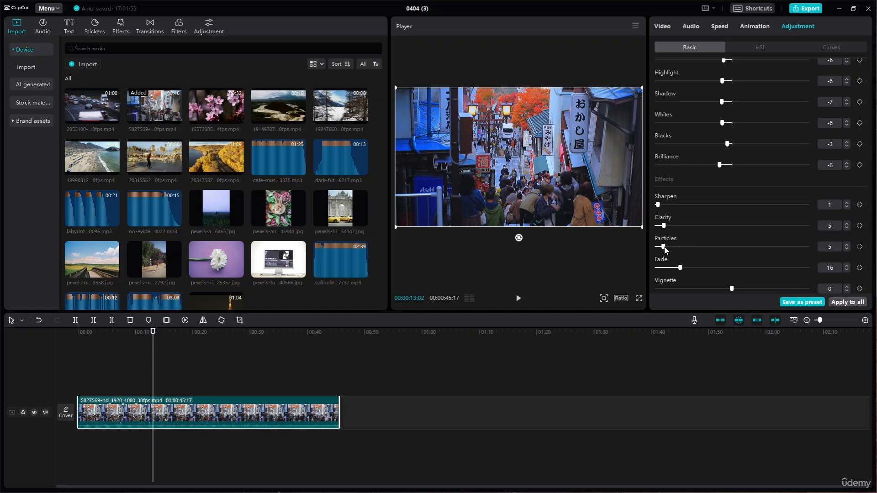
left_click_drag(681, 268, 607, 275)
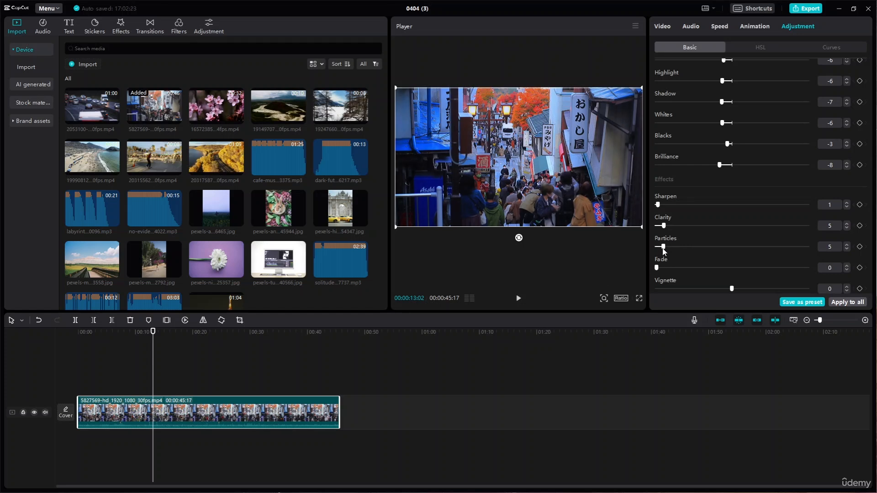
left_click_drag(663, 249, 660, 252)
mouse_move(732, 291)
left_mouse_down()
mouse_move(657, 290)
mouse_move(754, 303)
mouse_move(732, 302)
left_mouse_up()
Step: Check the available LUTs and review the clip's color, lightness and effects settings
scroll(749, 228, "up", 10)
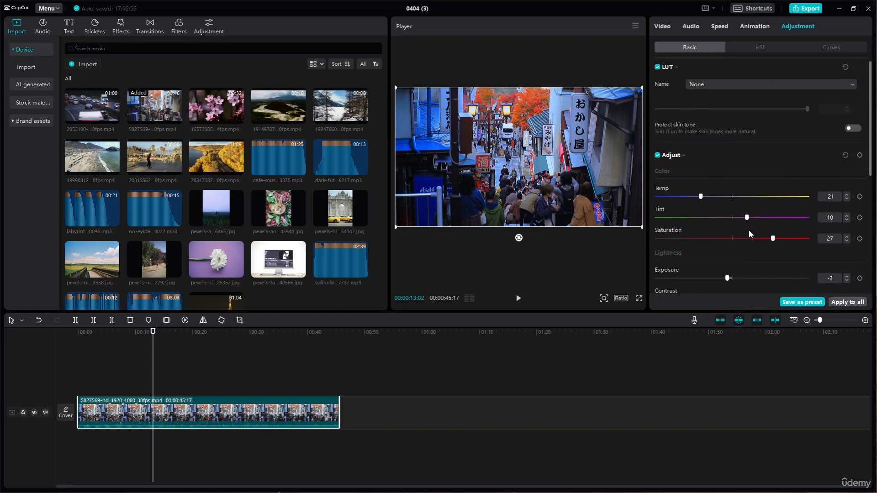
left_click(787, 90)
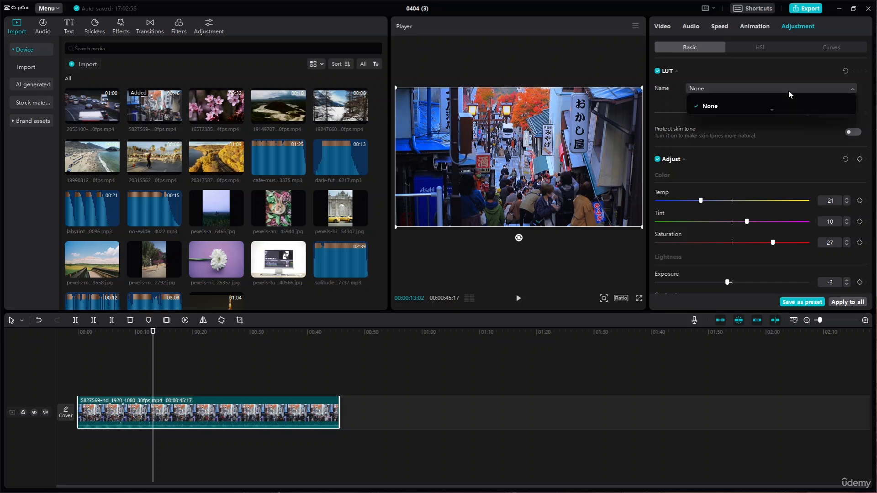
scroll(781, 213, "down", 5)
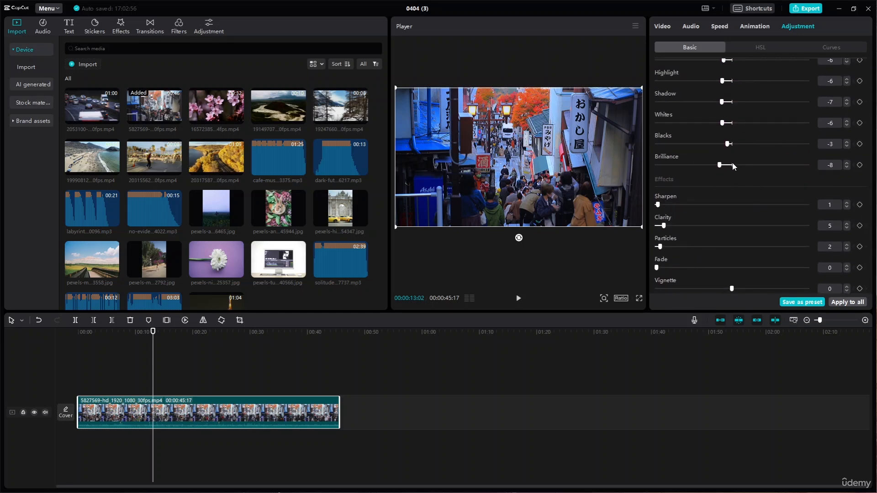
scroll(766, 180, "up", 5)
scroll(765, 174, "down", 5)
scroll(762, 199, "up", 5)
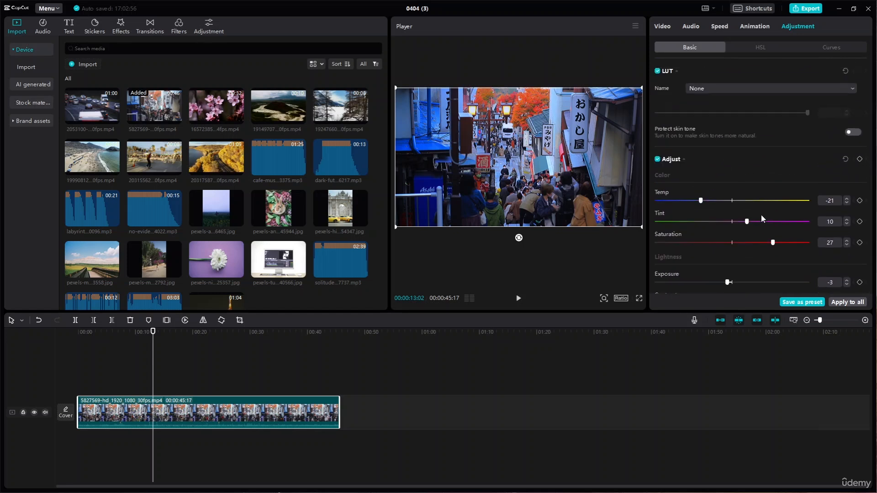
scroll(761, 215, "down", 5)
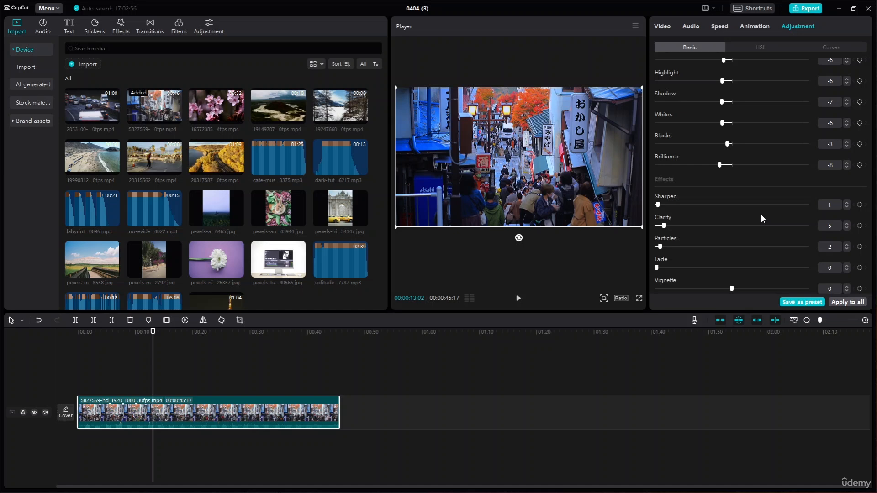
Step: Save the street clip's current adjustment settings as a preset, accepting the brand kit notice
left_click(806, 304)
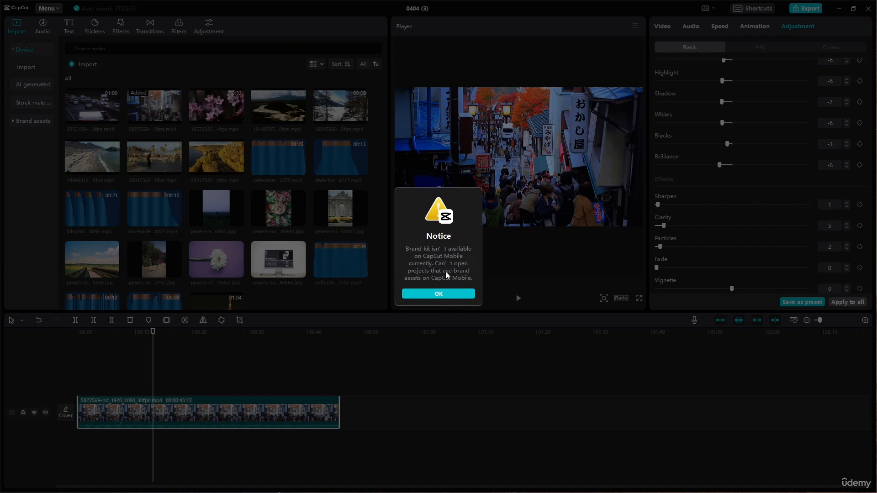
left_click(460, 297)
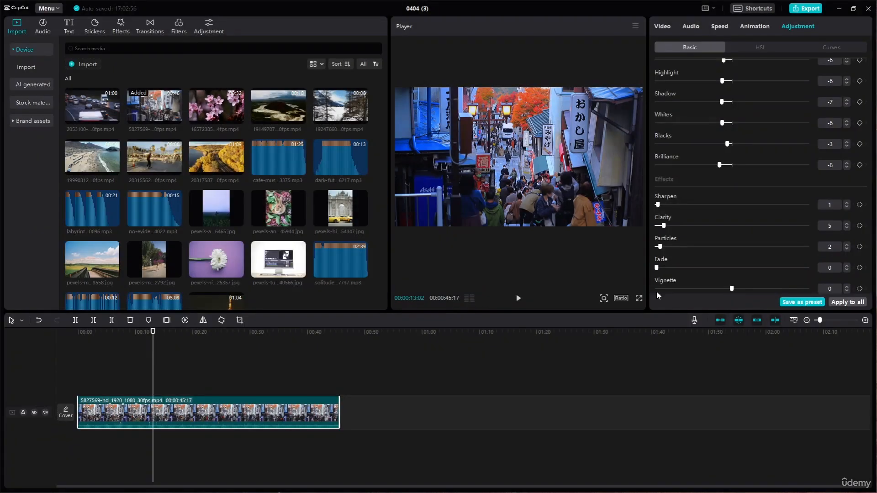
left_click(810, 305)
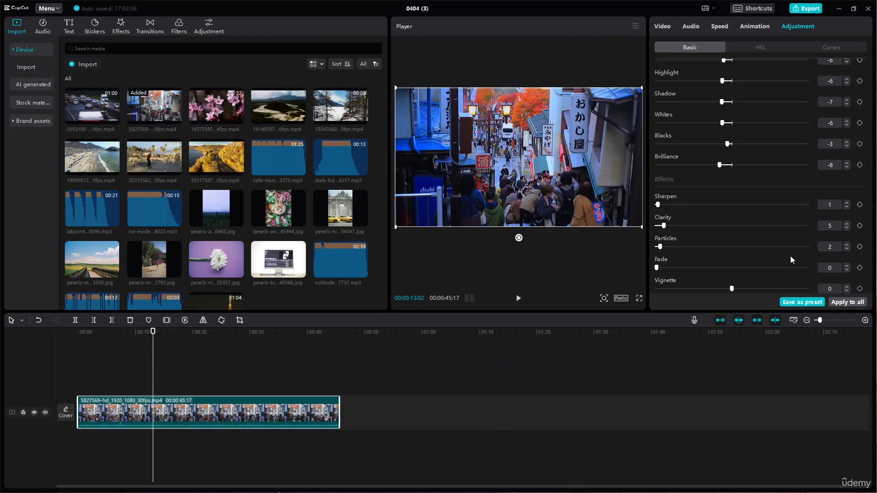
Step: Look for the saved preset in the LUT list, the effects library and the images and videos of the brand assets
scroll(793, 259, "up", 5)
left_click(753, 90)
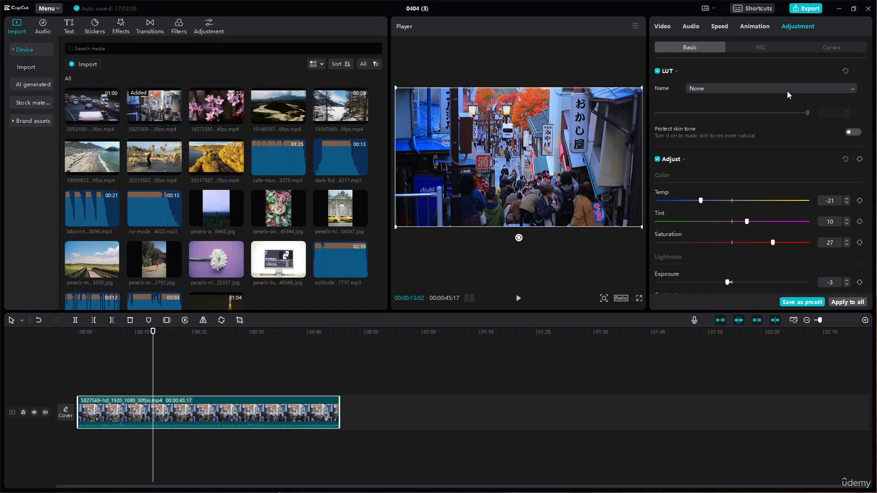
left_click(124, 27)
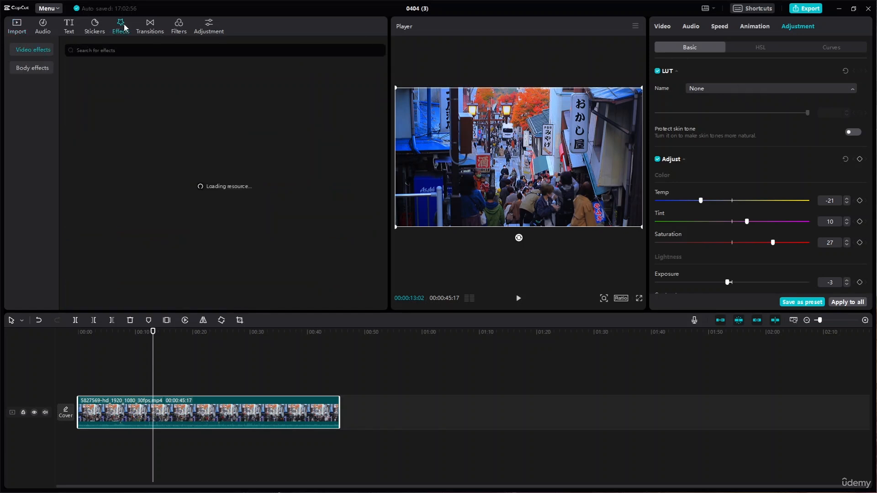
left_click(22, 33)
left_click(37, 121)
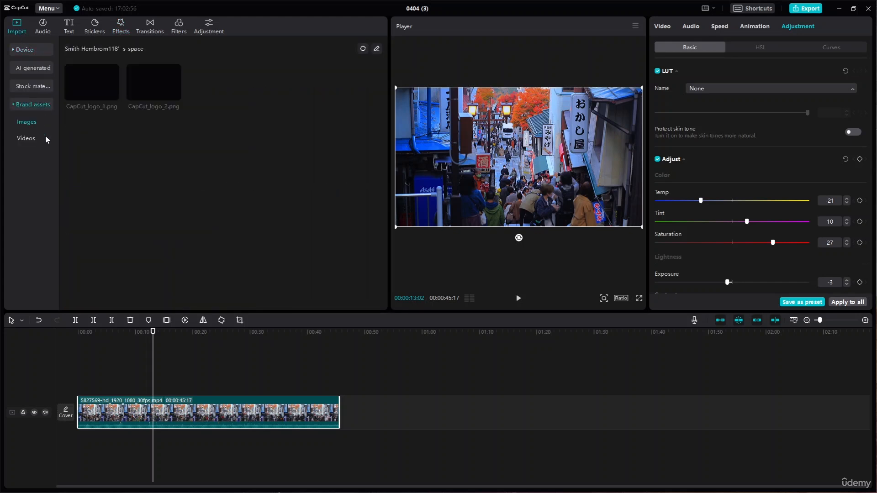
left_click(29, 138)
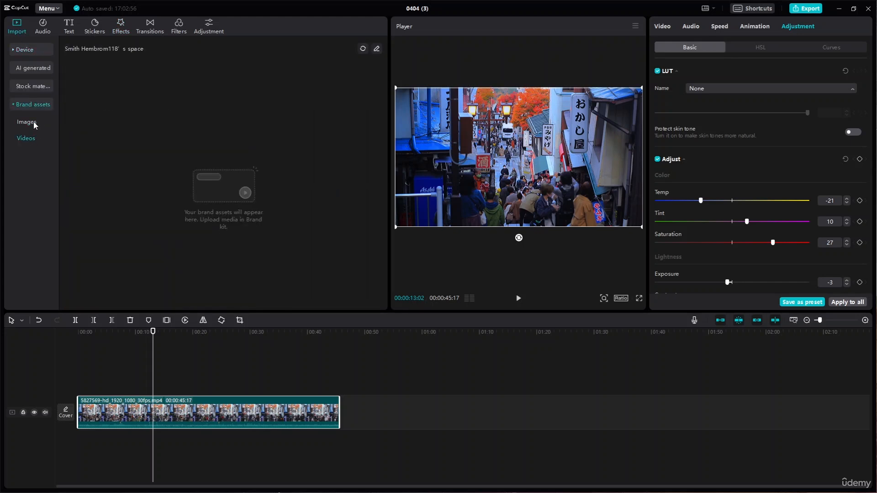
left_click(33, 121)
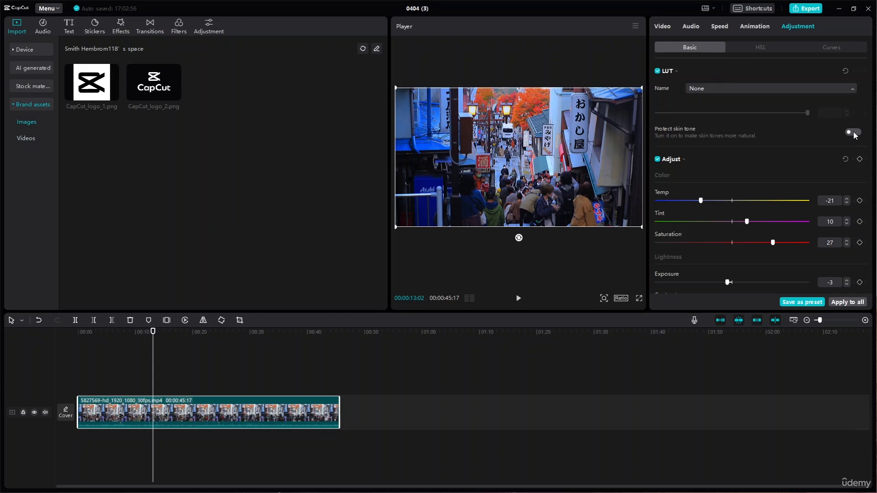
Step: Browse the audio, text, stickers, effects, transitions and filters libraries through to the custom adjustment in the adjustment library
left_click(48, 27)
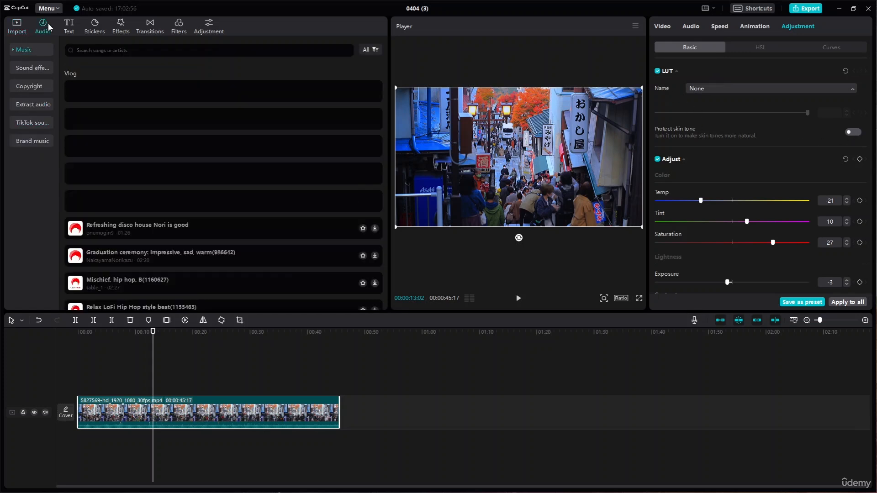
left_click(69, 27)
left_click(95, 27)
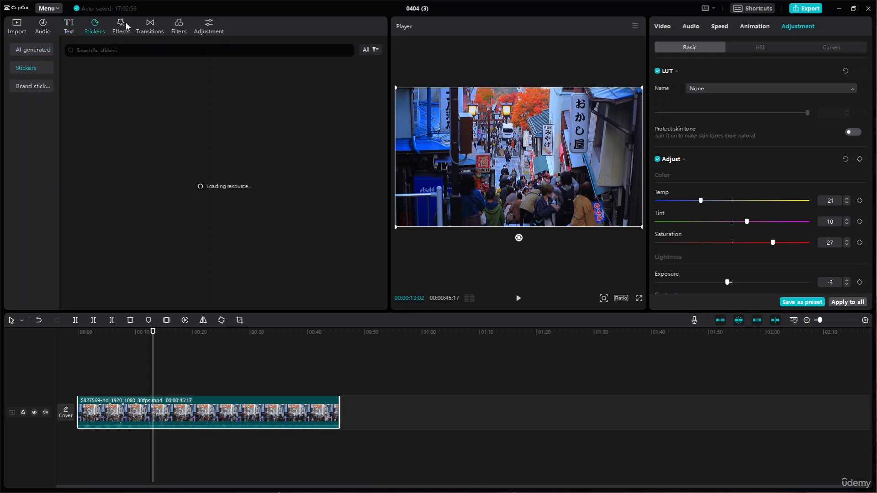
left_click(122, 26)
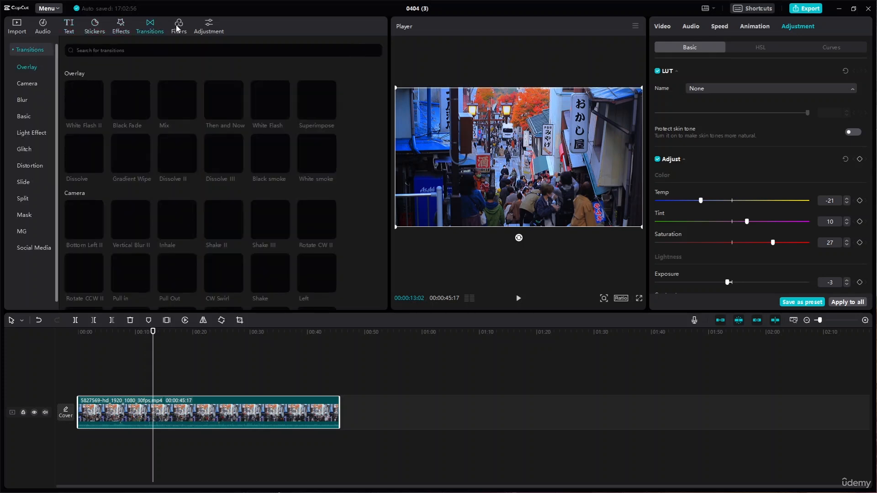
left_click(177, 26)
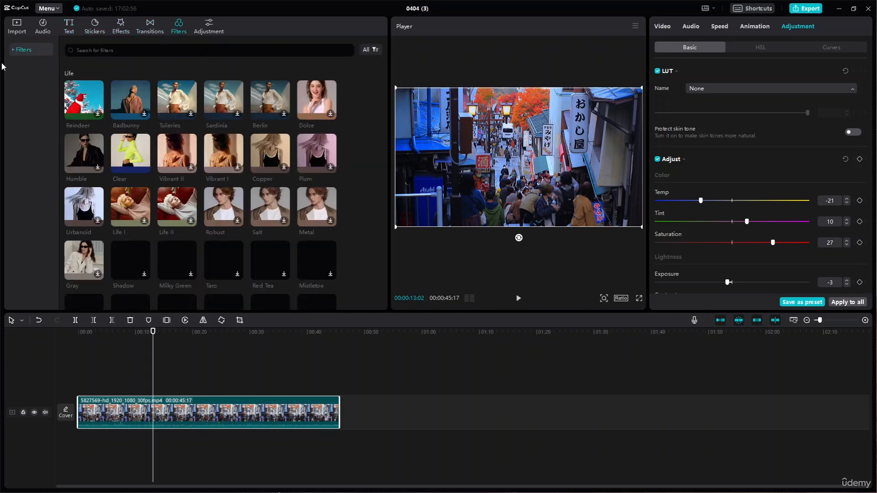
left_click(209, 27)
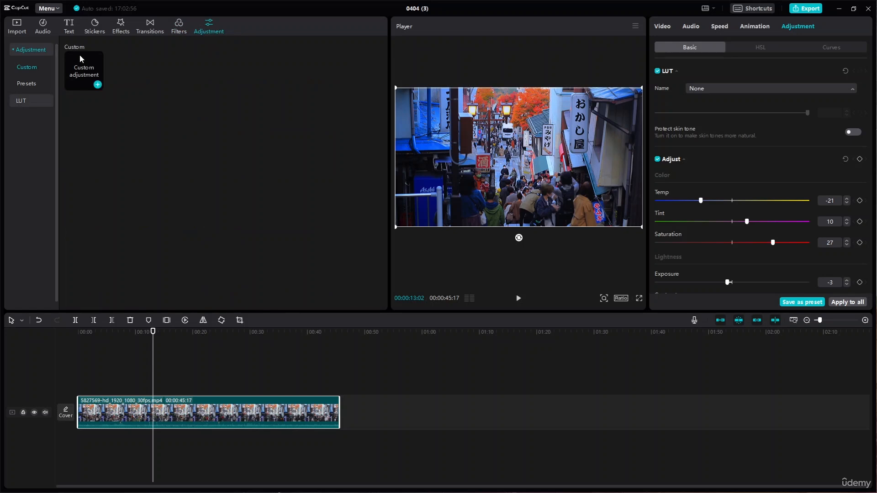
mouse_move(88, 67)
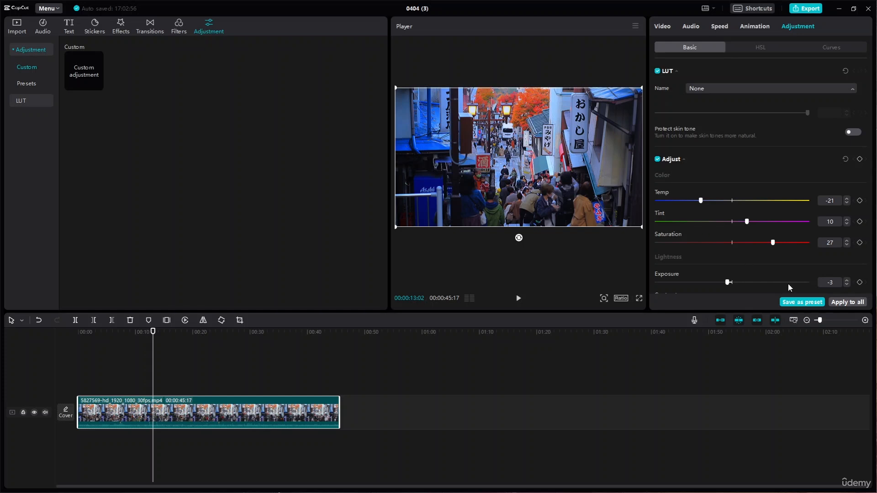
Step: Turn off the street clip's LUT and Adjust settings and briefly play the uncorrected footage
left_click(657, 71)
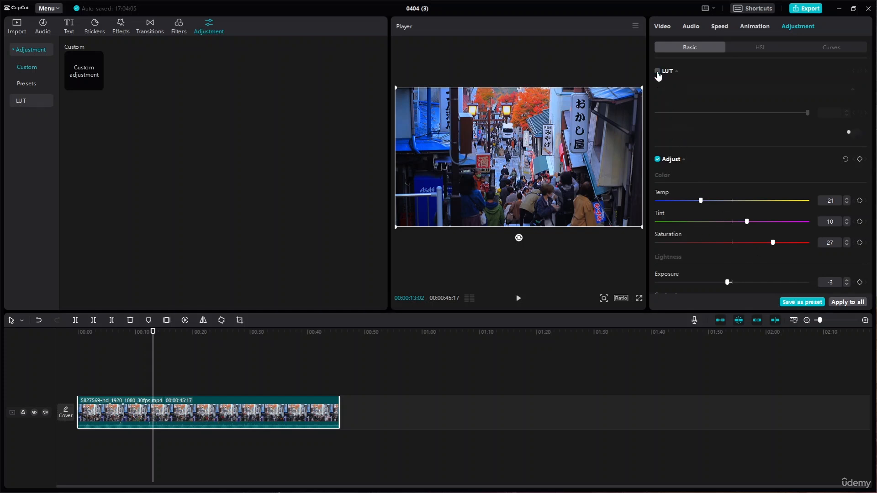
left_click(658, 159)
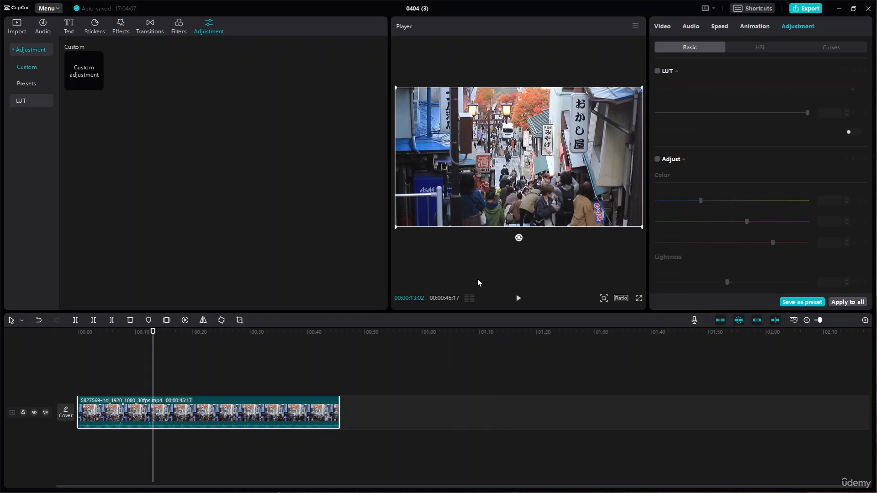
left_click(520, 299)
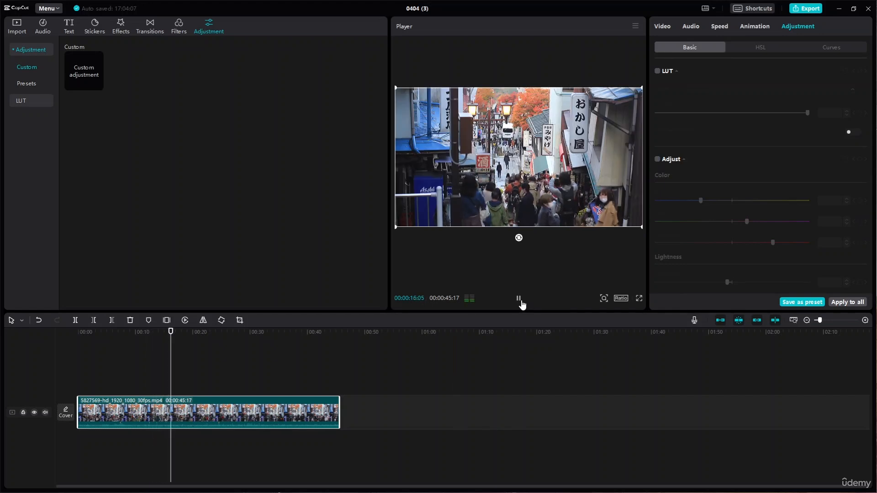
left_click(519, 299)
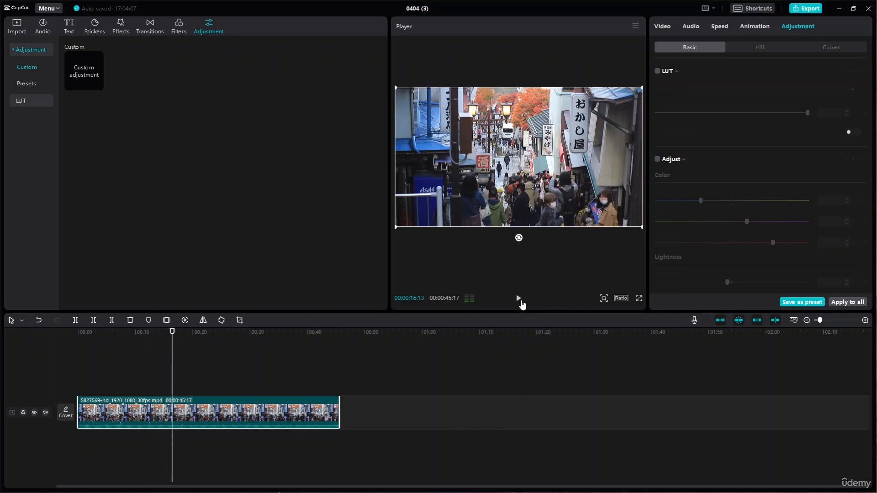
Step: Review the LUT, presets and custom categories of the adjustment library
left_click(31, 87)
left_click(21, 101)
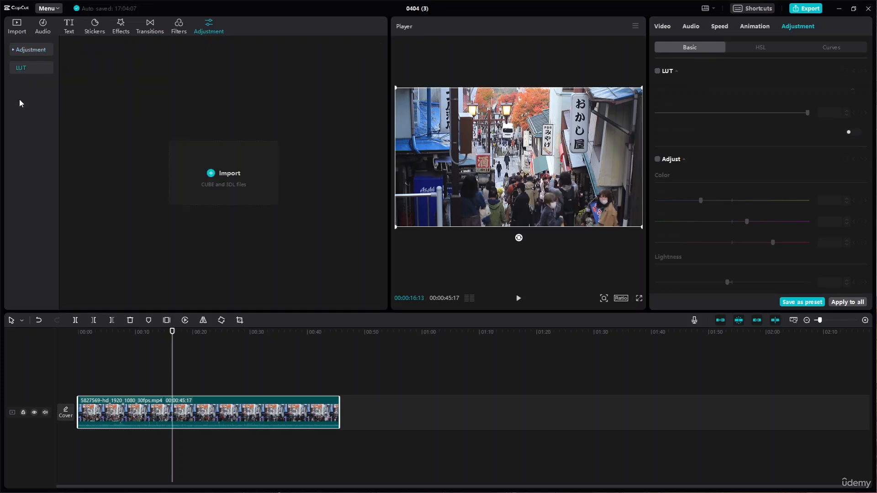
left_click(10, 51)
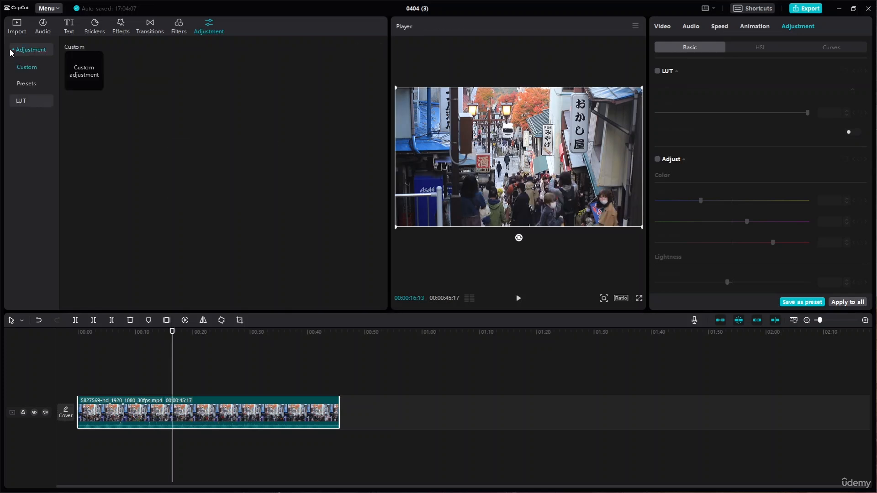
left_click(25, 84)
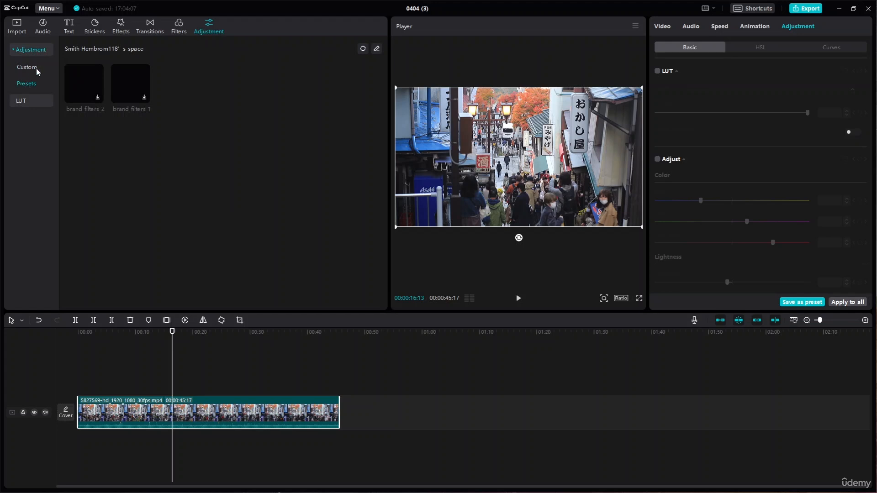
left_click(35, 67)
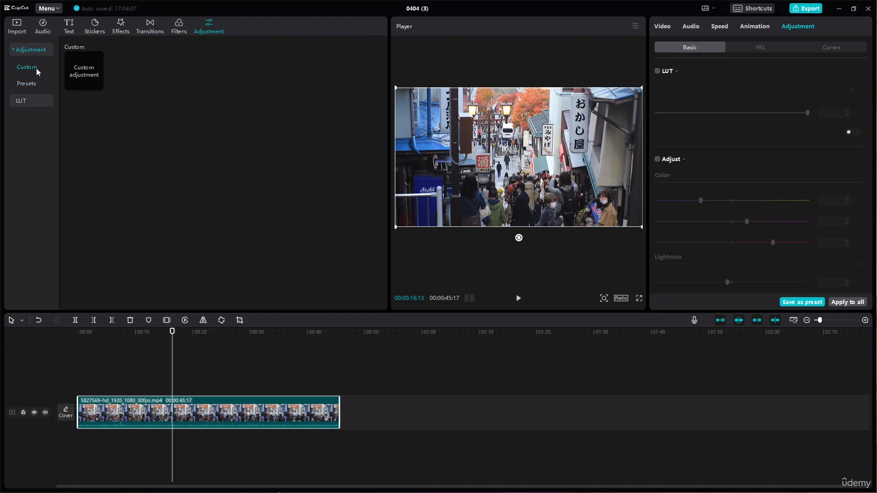
Step: Add a custom adjustment layer above the street clip and stretch it over the clip's full length
left_click(97, 85)
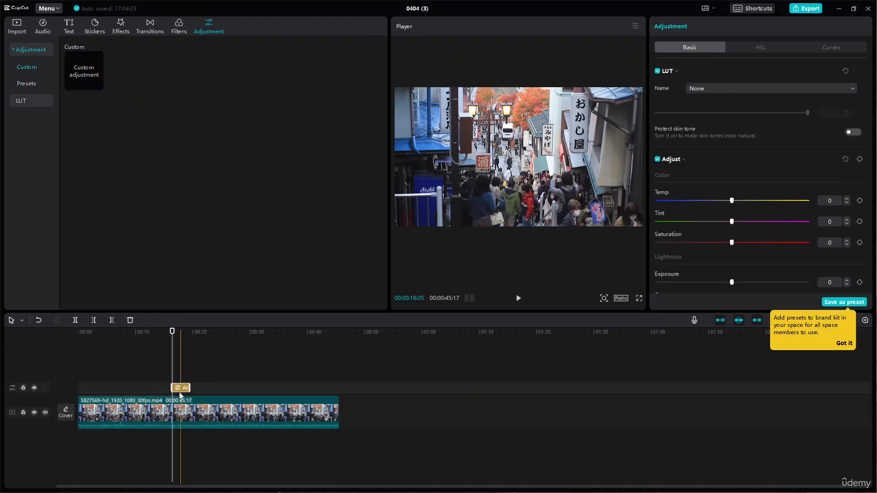
left_click_drag(172, 388, 78, 387)
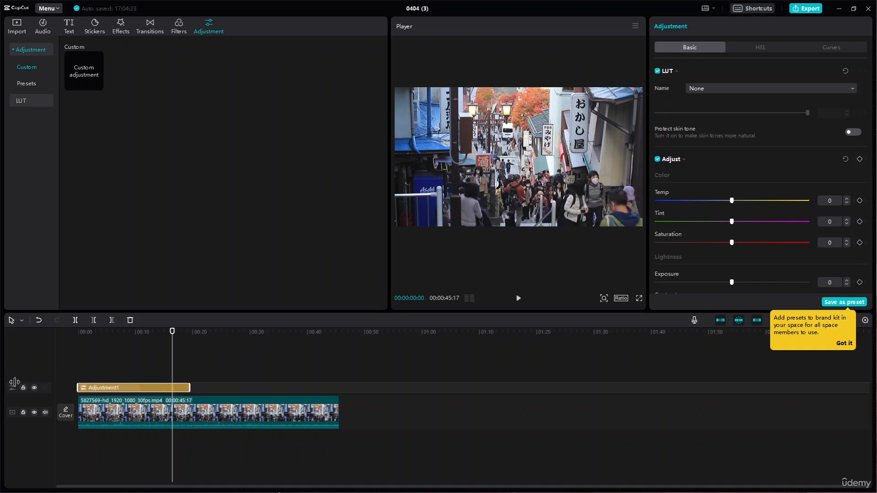
left_click_drag(190, 388, 199, 388)
left_click_drag(301, 396, 337, 403)
Step: Play the timeline briefly from the start and look through the adjustment layer's settings
left_click_drag(172, 333, 25, 330)
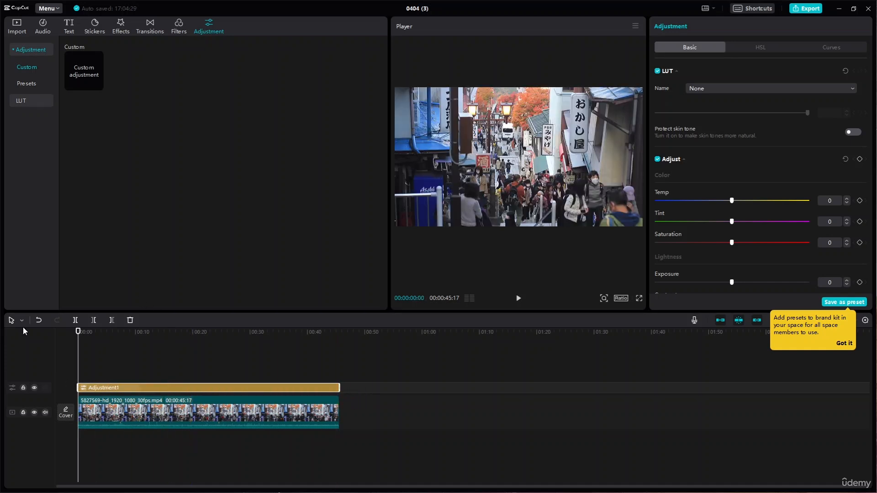
left_click(519, 300)
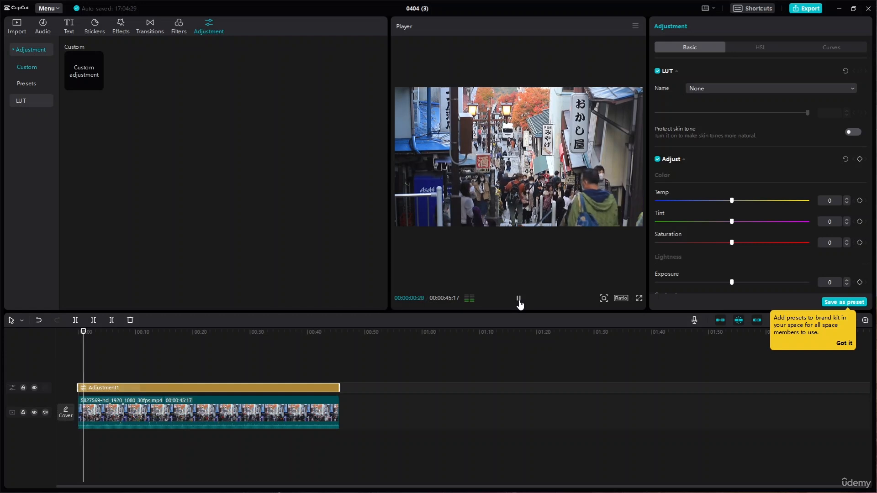
left_click(520, 301)
scroll(714, 197, "down", 5)
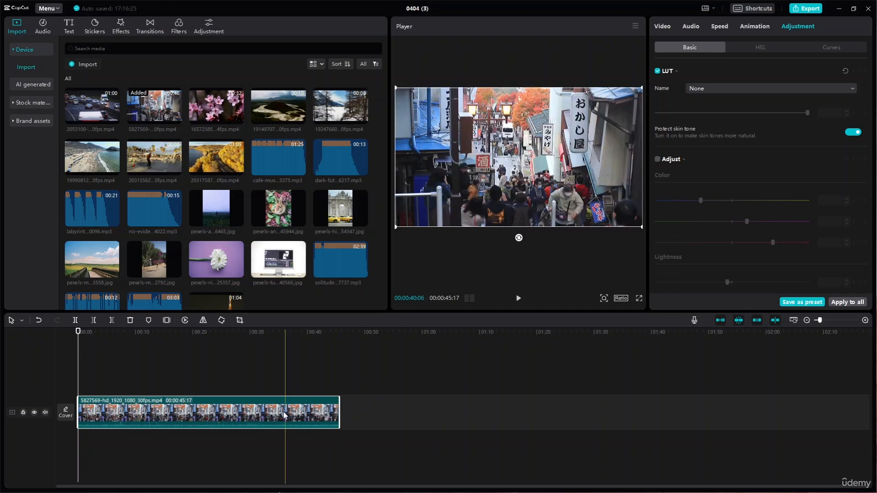
Step: Delete the street clip from the timeline and place the pink blossom video 16572385-hd_1920_1080_24fps.mp4 at its start
key("Delete")
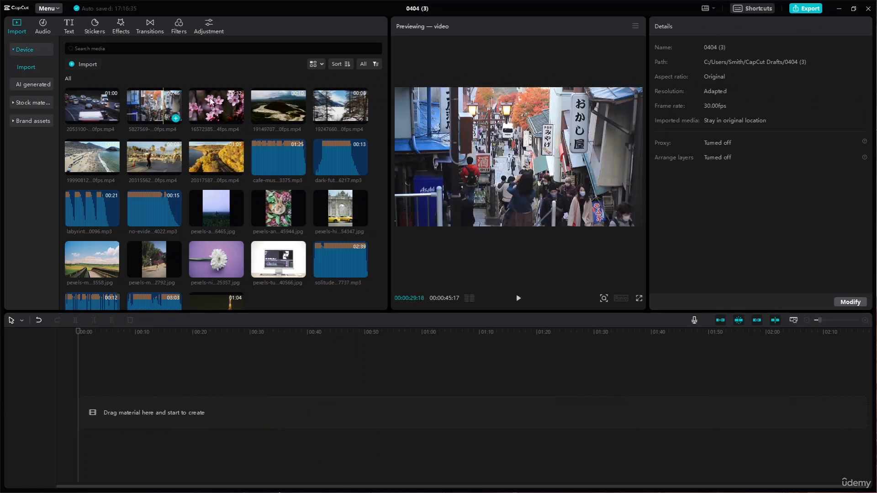
scroll(219, 255, "down", 1)
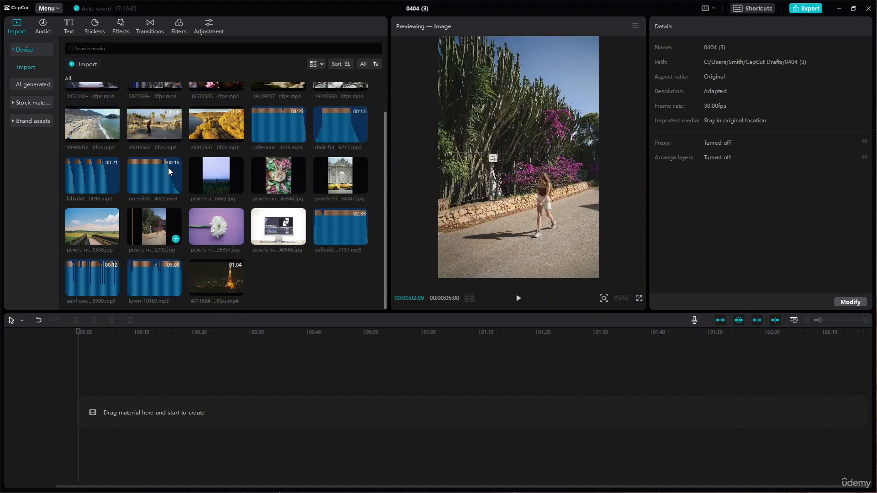
scroll(200, 116, "up", 1)
left_click_drag(220, 115, 75, 410)
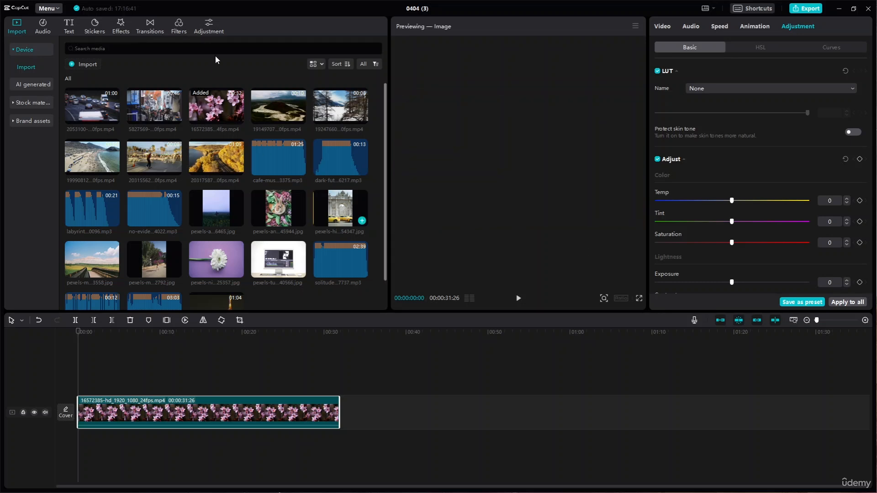
Step: Preview the first saved adjustment preset and add it to the track above the blossom clip
left_click(210, 28)
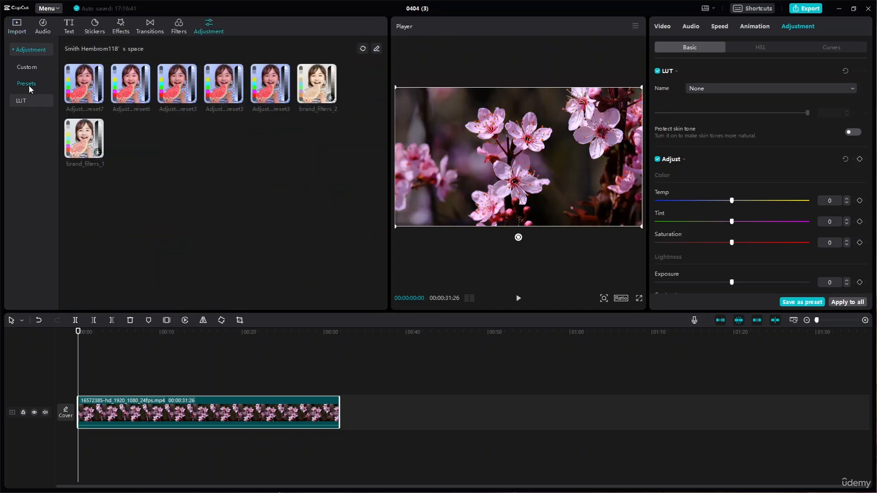
left_click(87, 86)
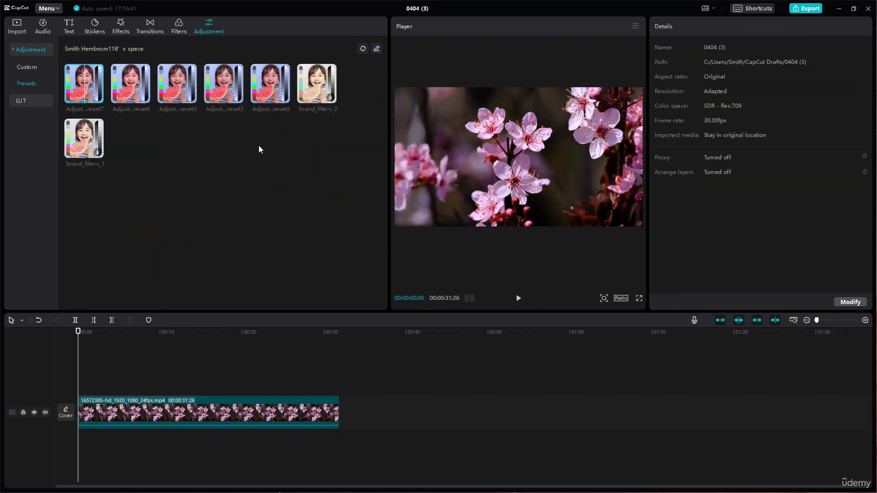
left_click(200, 400)
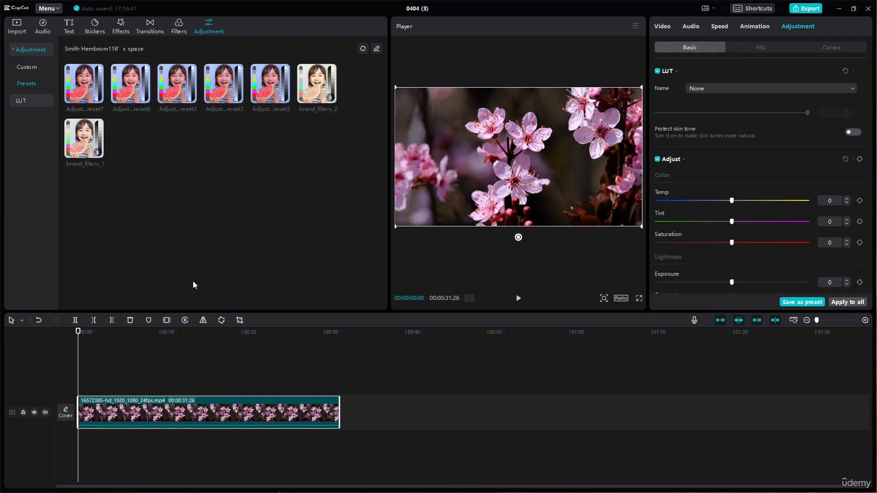
left_click(92, 84)
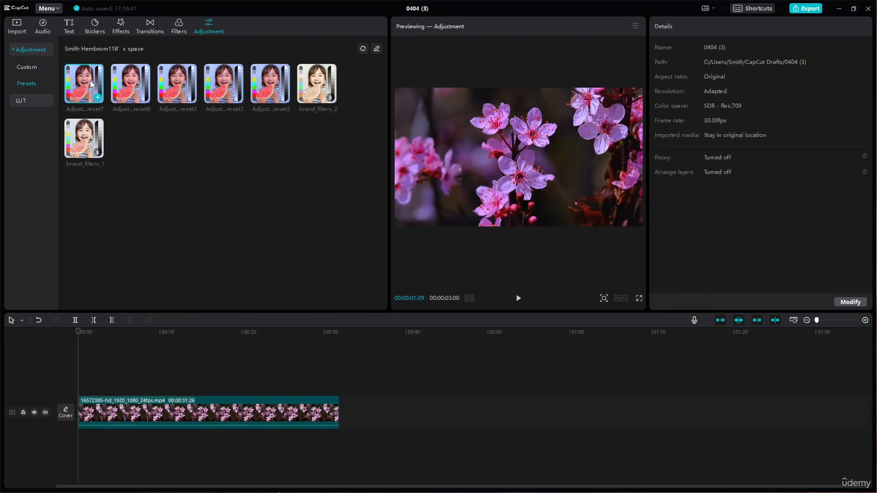
left_click(98, 97)
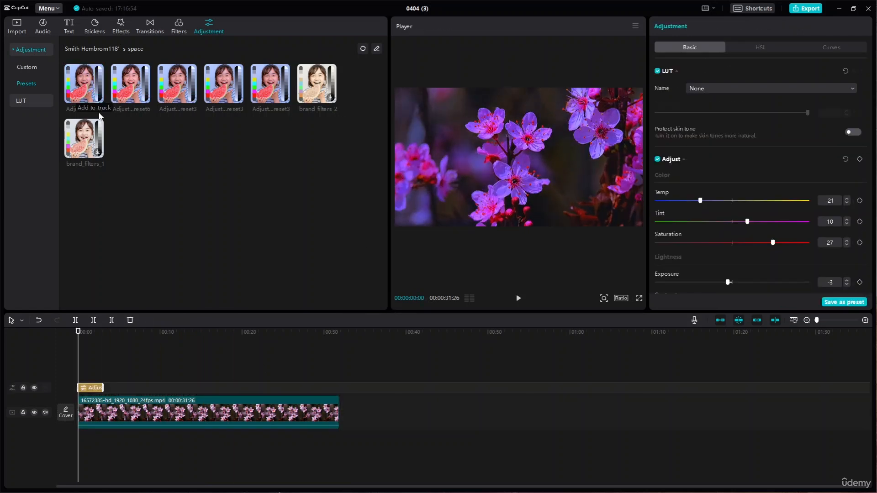
Step: Stretch the preset adjustment layer over the blossom clip's full length, review its settings and play the result briefly
left_click_drag(104, 391, 337, 403)
scroll(758, 201, "down", 6)
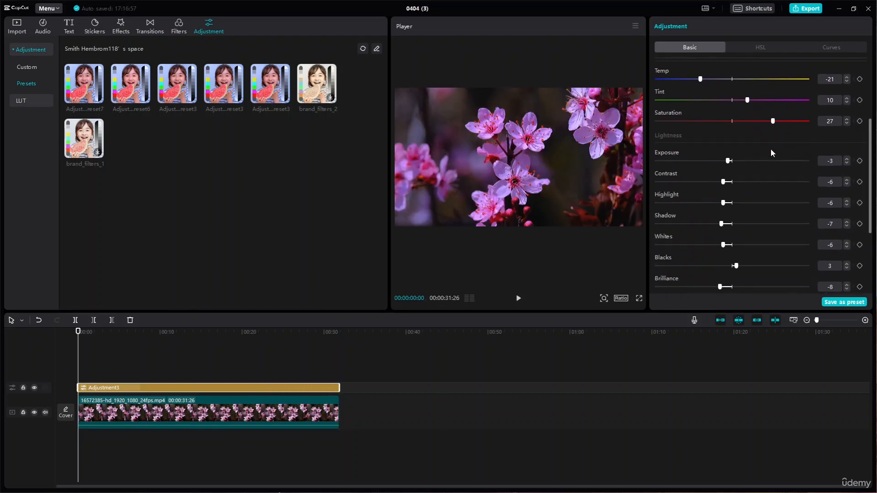
scroll(795, 185, "up", 6)
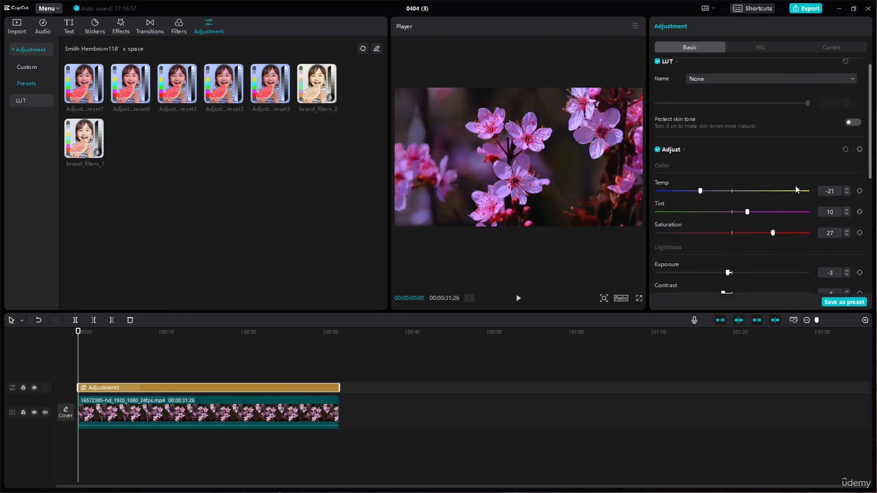
left_click(133, 87)
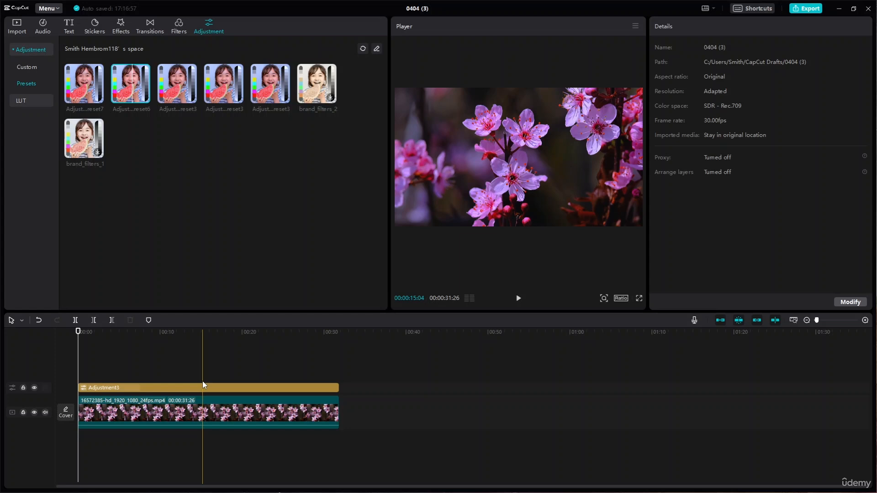
key("space")
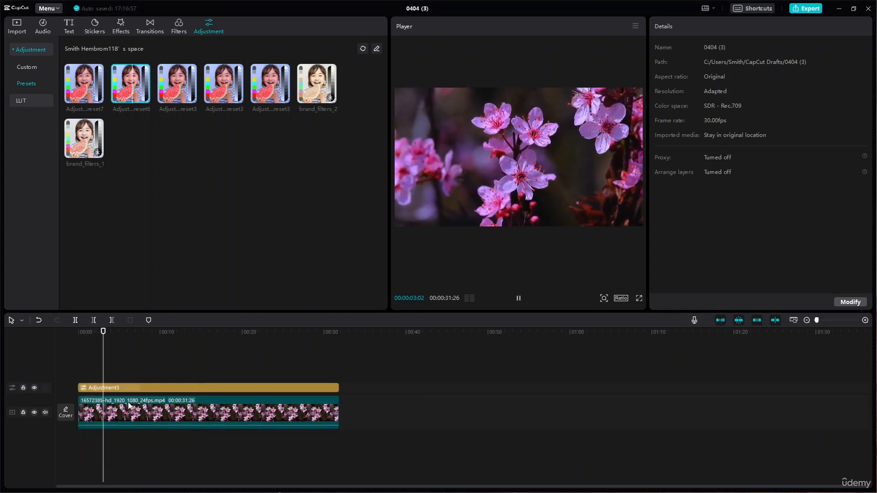
Step: Delete the adjustment layer to compare the blossom clip without it, and undo the deletion
left_click(146, 389)
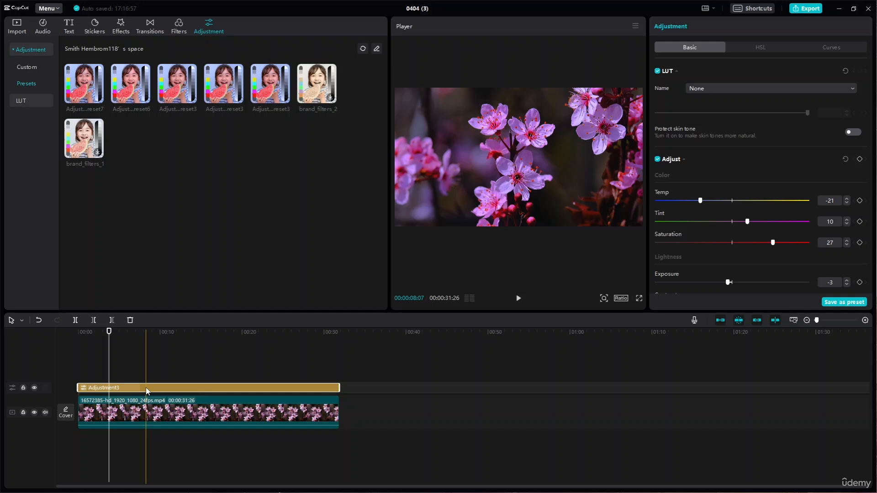
key("Delete")
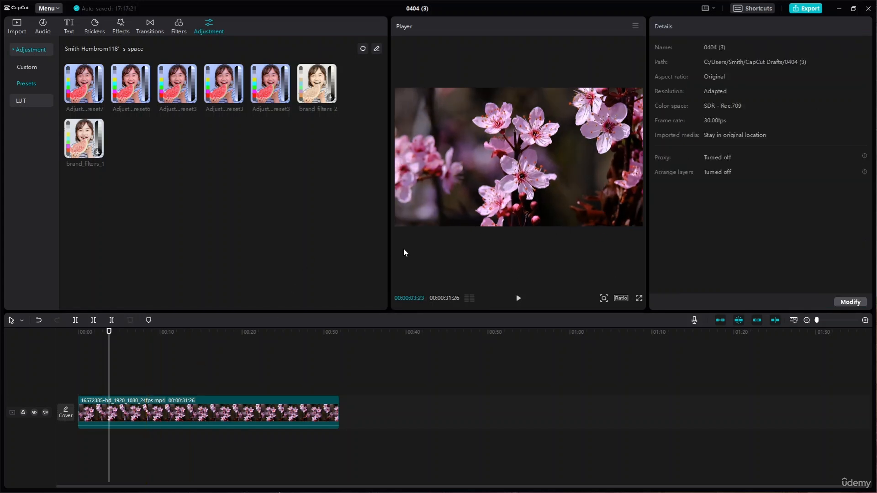
key("ctrl+z")
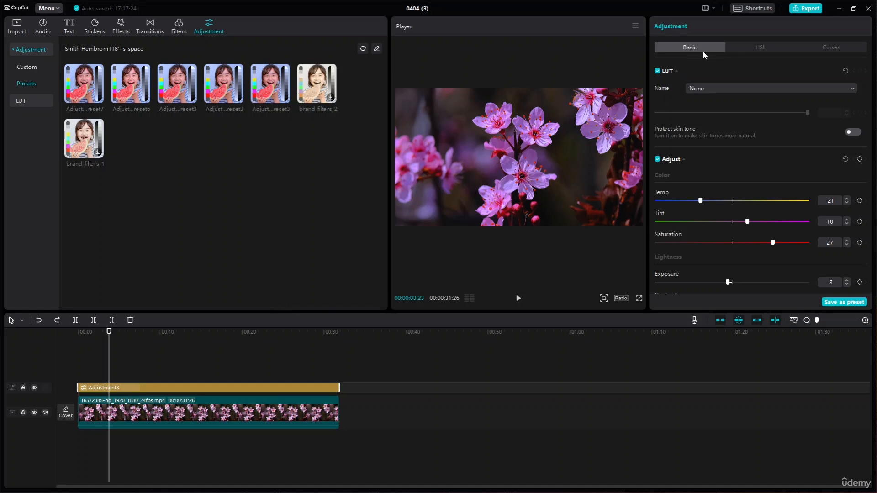
Step: Delete the adjustment layer and open the HSL settings of the blossom clip itself
left_click(758, 51)
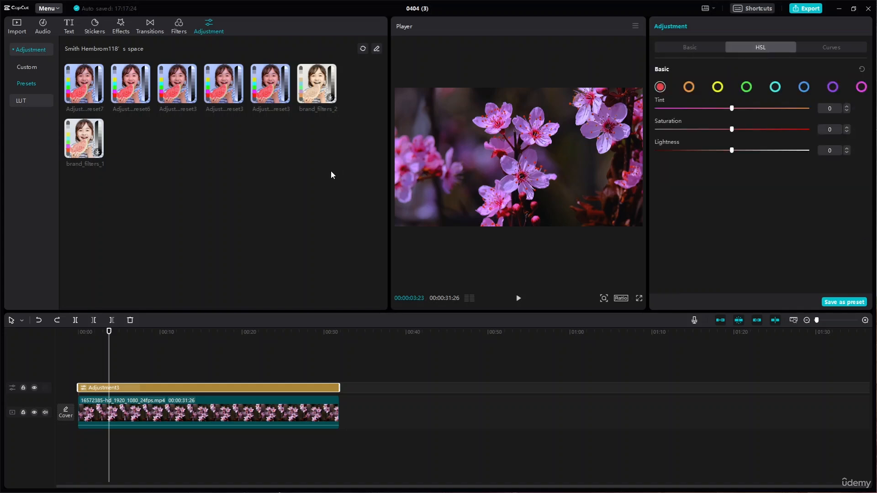
key("Delete")
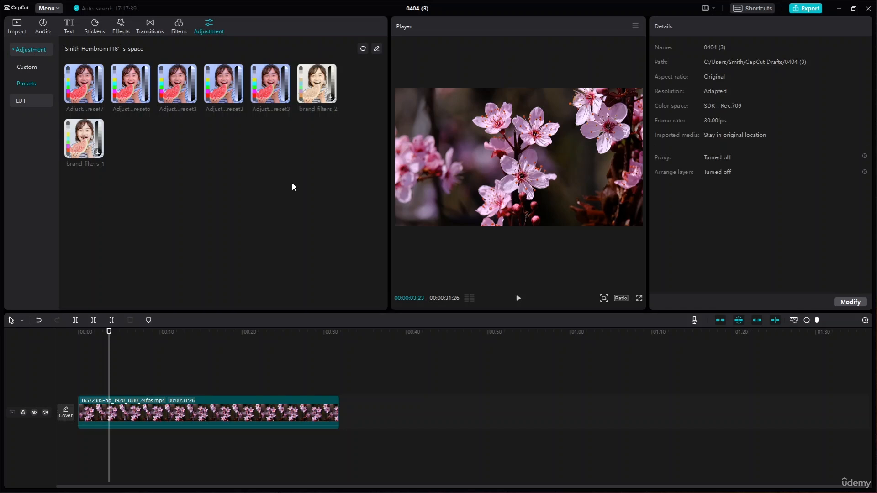
left_click(270, 411)
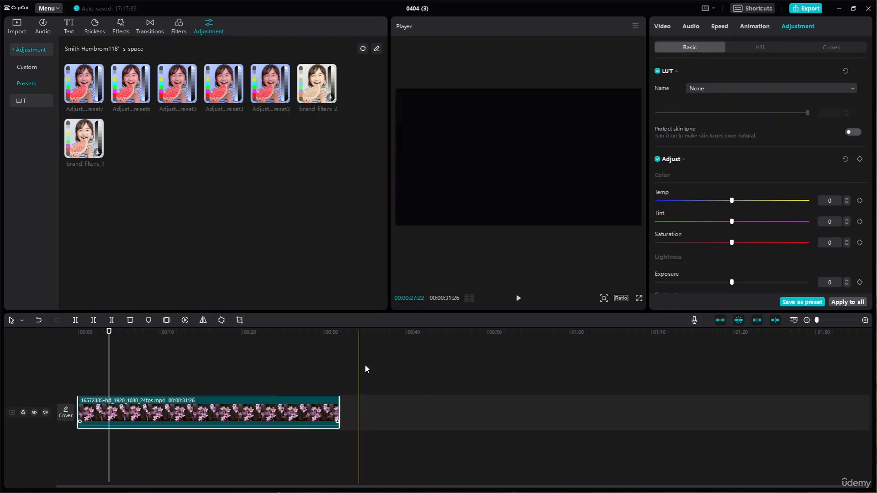
left_click(767, 47)
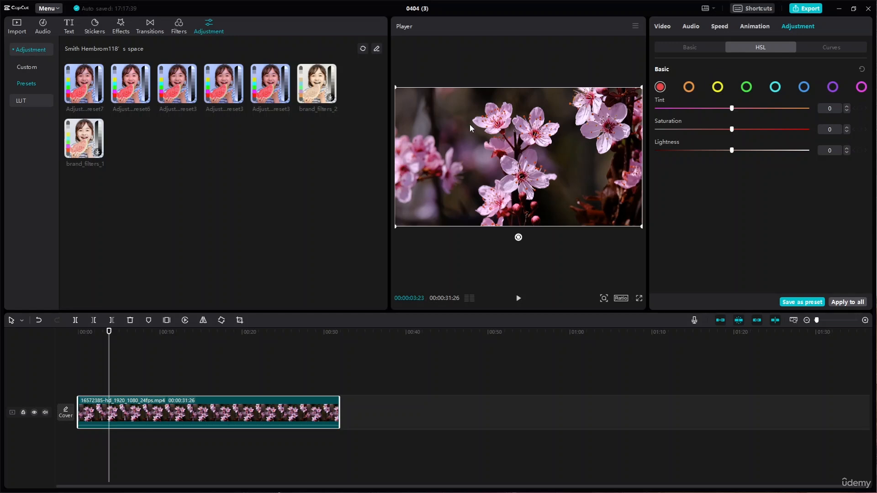
Step: Raise the tint and saturation of the blossom clip's orange tones in HSL and lower their lightness
left_click(688, 87)
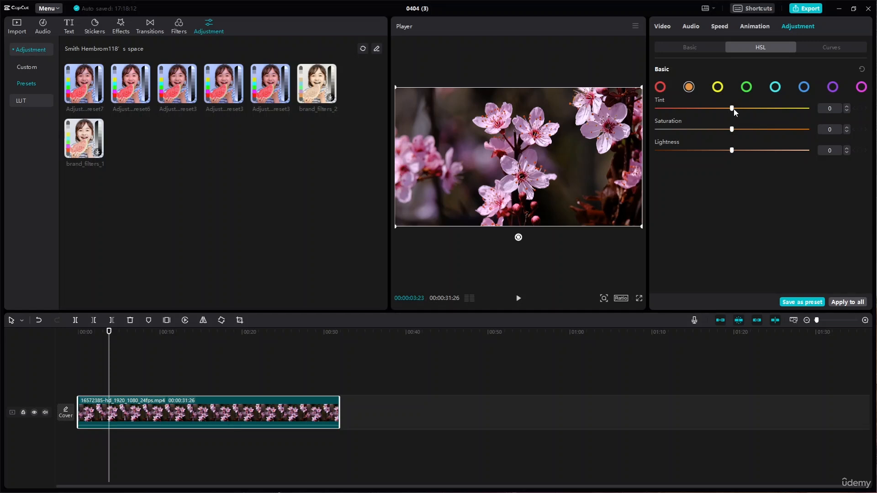
left_click_drag(735, 110, 771, 111)
left_click_drag(740, 130, 770, 129)
left_click_drag(732, 150, 683, 151)
Step: Set the blossom clip's green HSL tint to 37, raise its saturation, lower its lightness, and view the cyan and purple settings
left_click(718, 89)
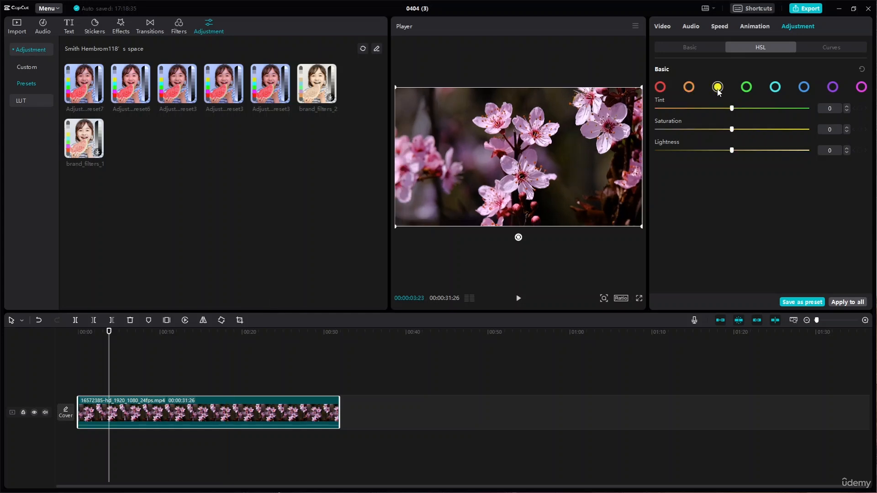
left_click(747, 89)
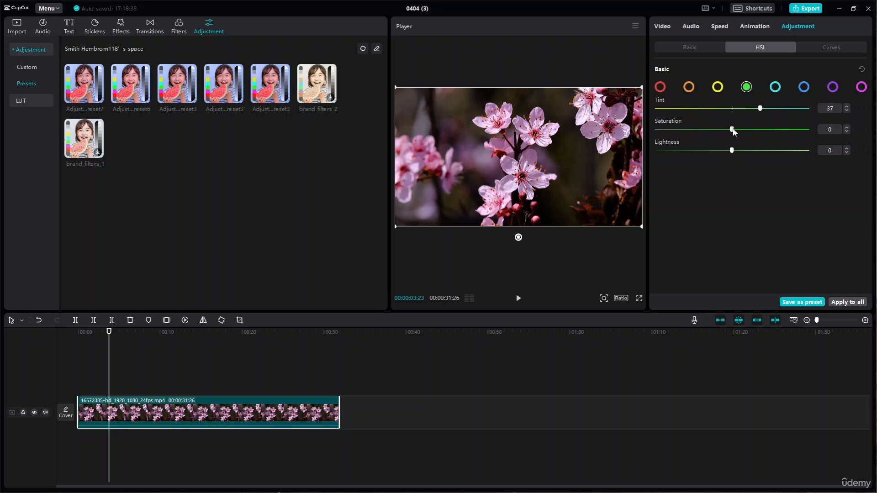
left_click_drag(732, 129, 772, 129)
left_click_drag(732, 154, 615, 173)
left_click(775, 88)
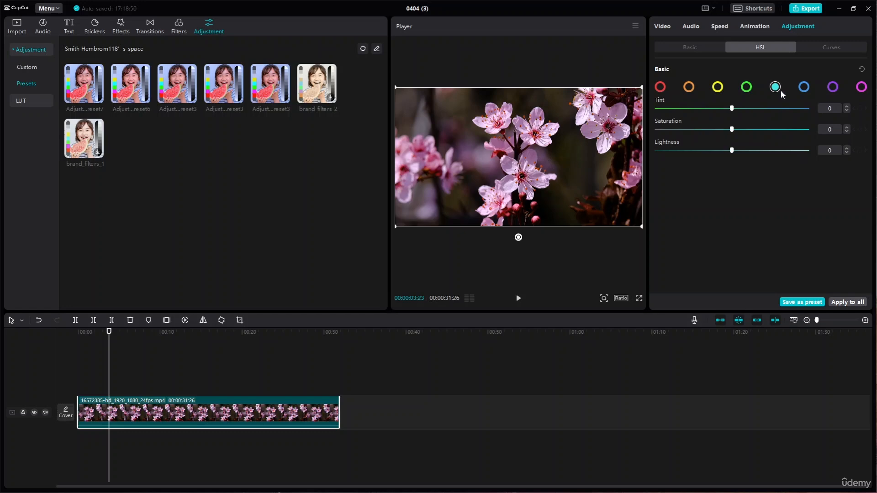
left_click(832, 88)
Step: Replace the blossom clip on the timeline with the autumn road video 20317587-hd_1920_1080_30fps.mp4 and move the playhead to about six seconds
left_click(22, 34)
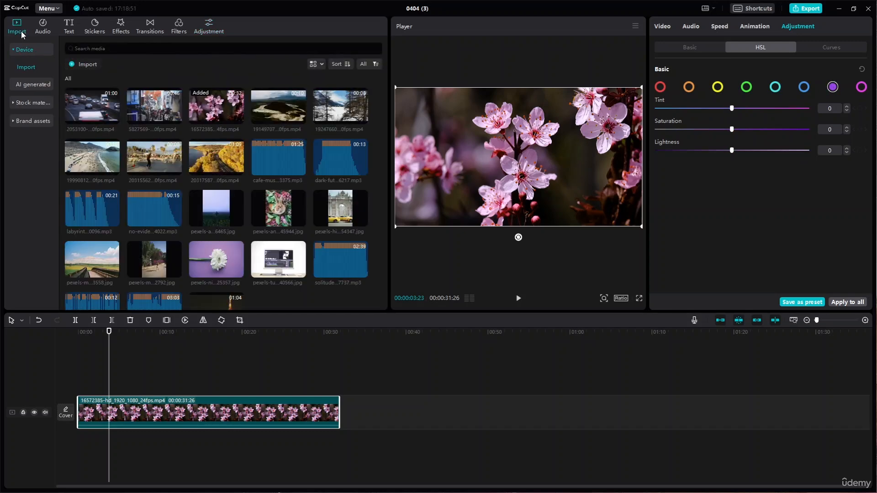
key("Delete")
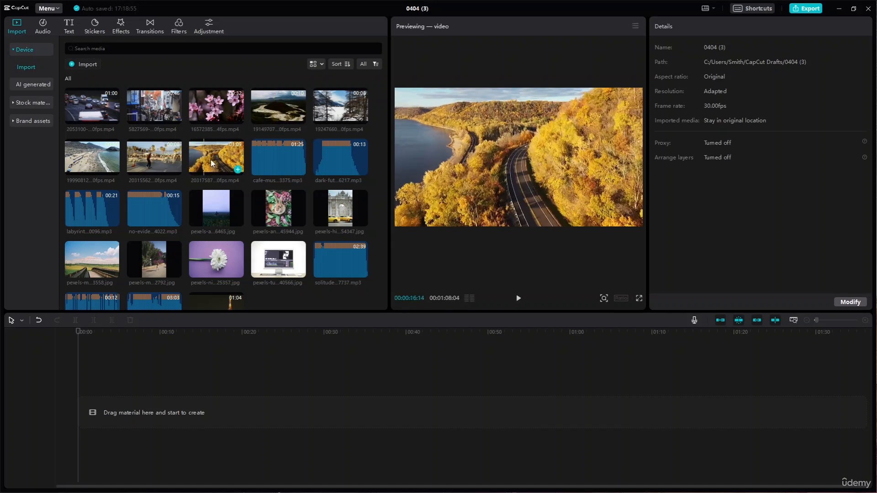
left_click_drag(210, 159, 103, 411)
left_click(718, 87)
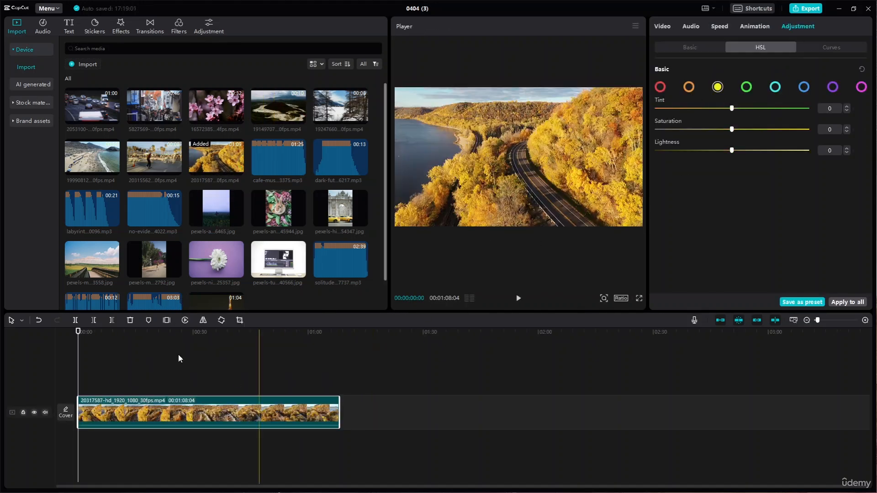
left_click_drag(78, 332, 101, 332)
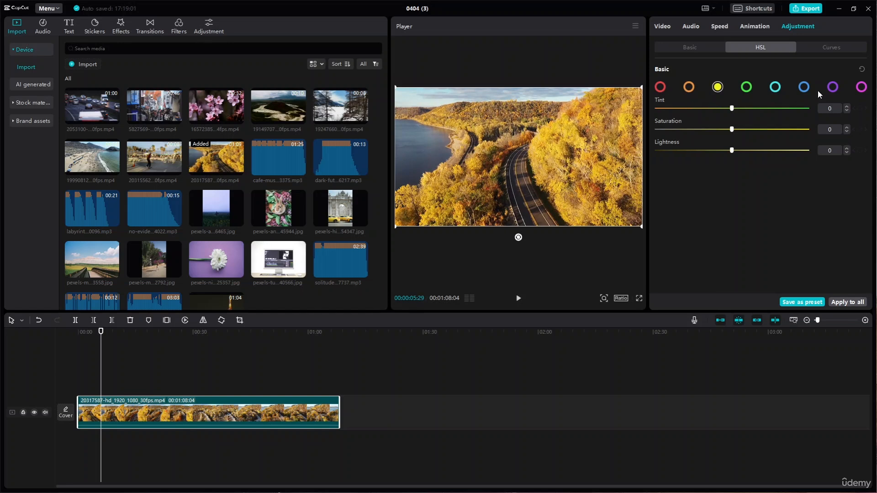
Step: Set the road clip's purple HSL values to tint 100, saturation 100 and lightness -21
left_click(833, 87)
left_click_drag(731, 108, 815, 109)
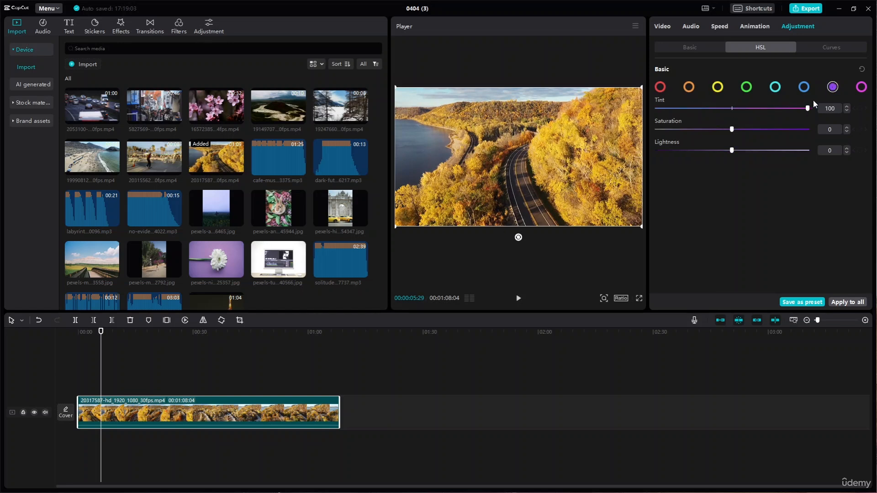
left_click_drag(732, 129, 698, 130)
left_click_drag(641, 144, 716, 150)
Step: Place the white daisy photo on tracks above the road clip and delete the road clip
left_click(223, 212)
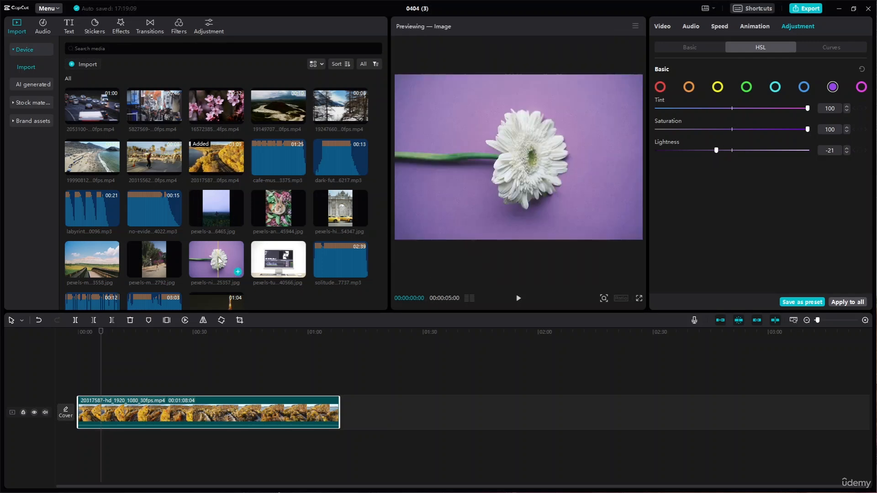
left_click_drag(218, 261, 137, 365)
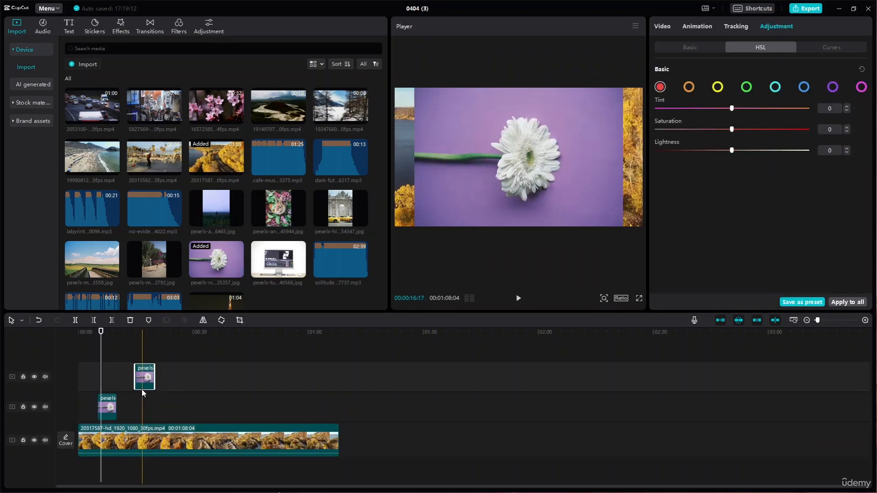
left_click(141, 446)
key("Delete")
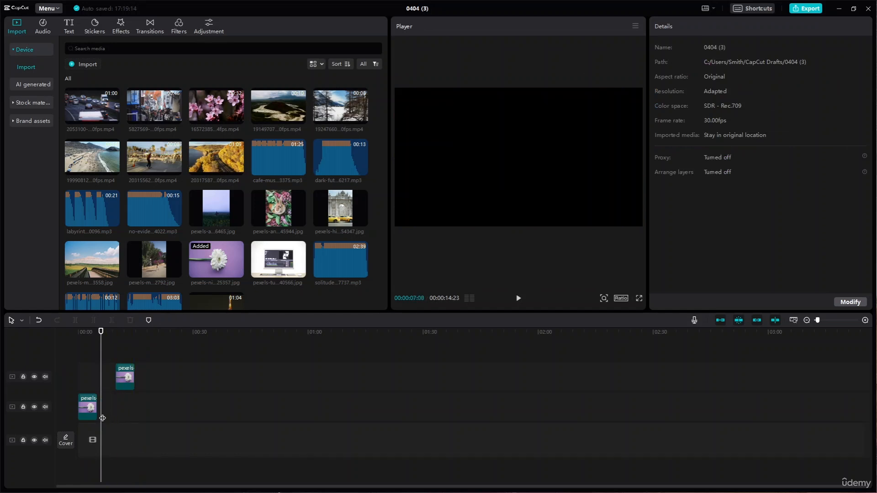
Step: Raise the first daisy photo's yellow HSL tint and set its magenta to tint -100, saturation -83 and lightness -100
left_click(87, 406)
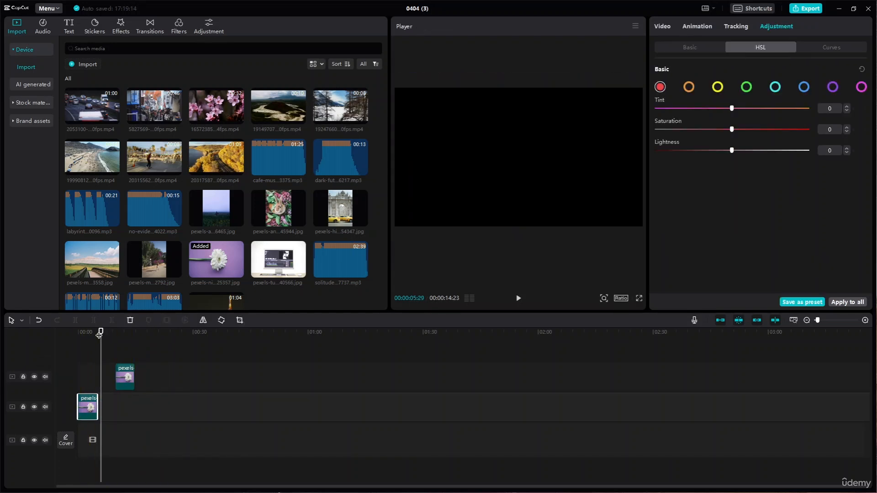
left_click(90, 332)
left_click(718, 87)
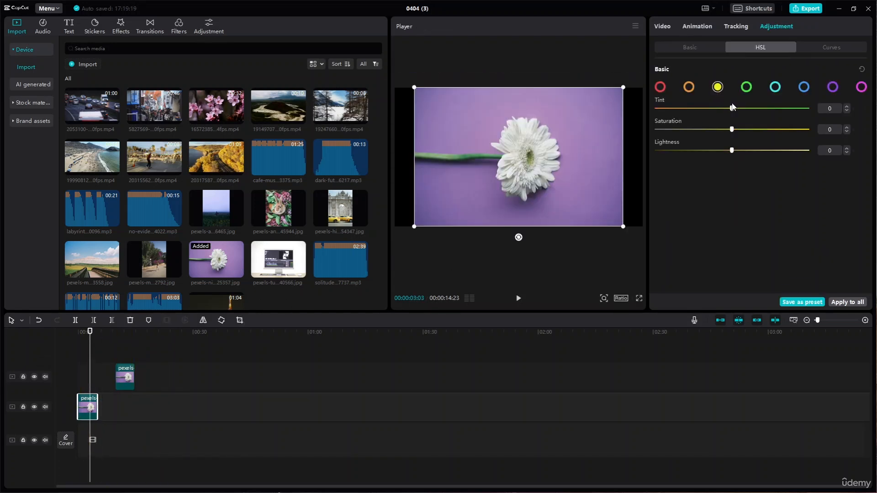
mouse_move(731, 108)
left_mouse_down()
mouse_move(768, 108)
mouse_move(708, 111)
mouse_move(771, 123)
mouse_move(605, 147)
mouse_move(666, 110)
mouse_move(745, 108)
left_mouse_up()
left_click(861, 87)
left_click_drag(732, 114, 598, 132)
left_click_drag(730, 130, 670, 143)
left_click_drag(732, 153, 657, 150)
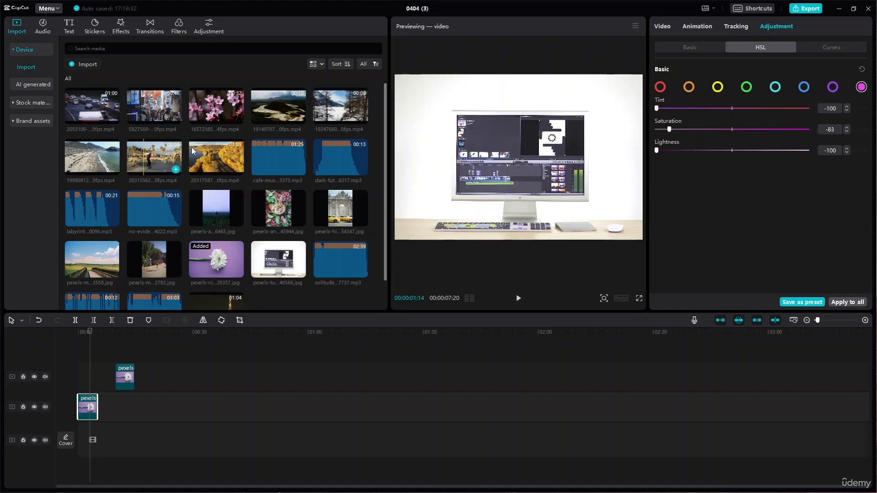
Step: Delete both daisy photos from the timeline and place the autumn road video at its start
left_click(213, 158)
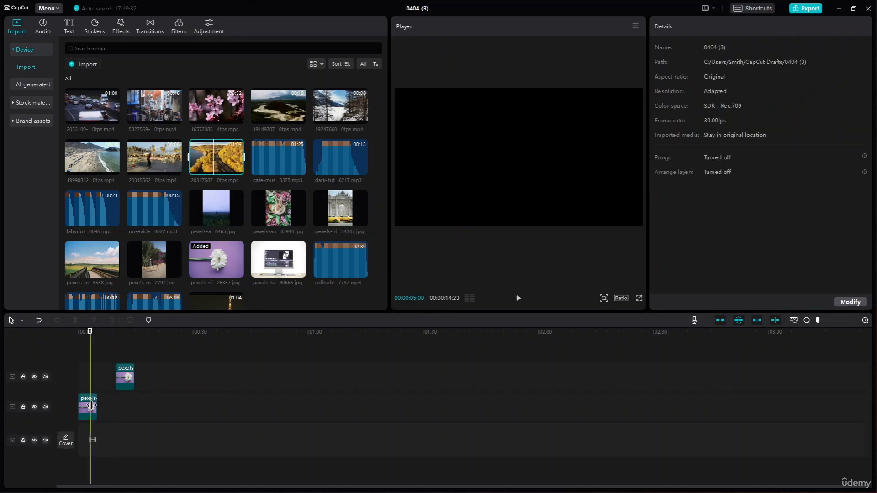
left_click(92, 407)
key("Delete")
left_click(125, 380)
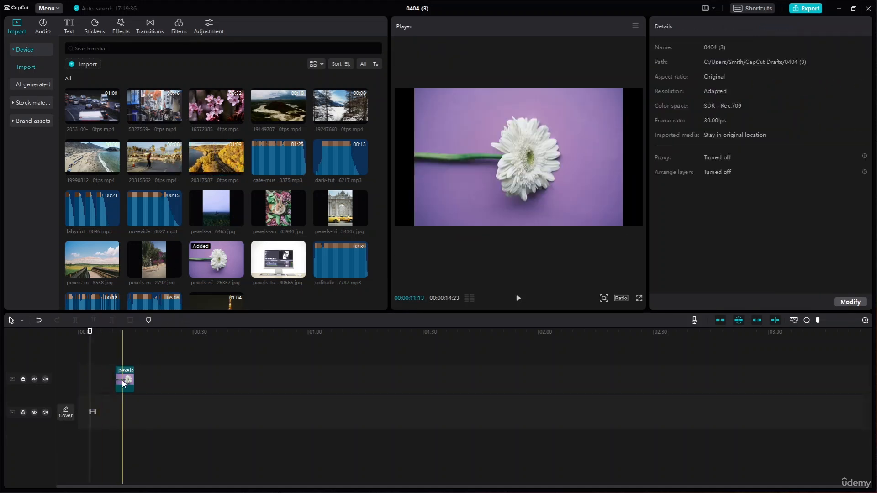
key("Delete")
left_click_drag(213, 158, 87, 407)
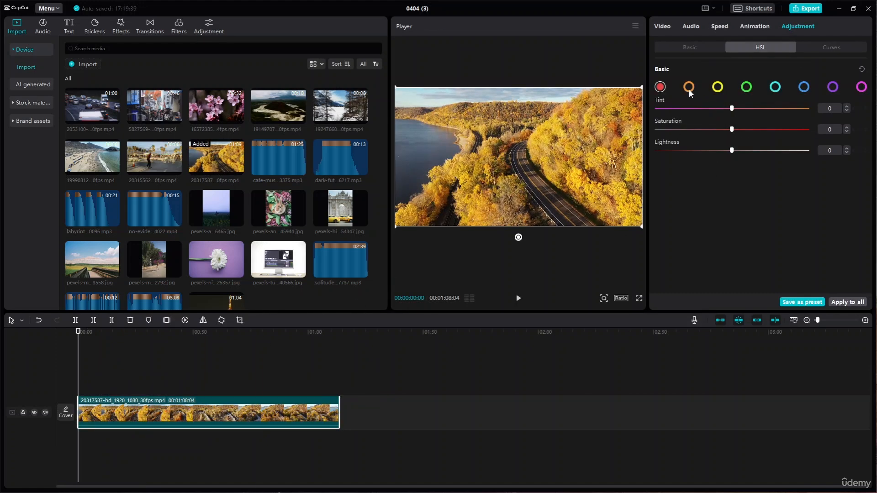
Step: Set the road clip's orange HSL values to tint -100, saturation 40 and lightness -49
left_click(688, 86)
left_click_drag(732, 108, 630, 139)
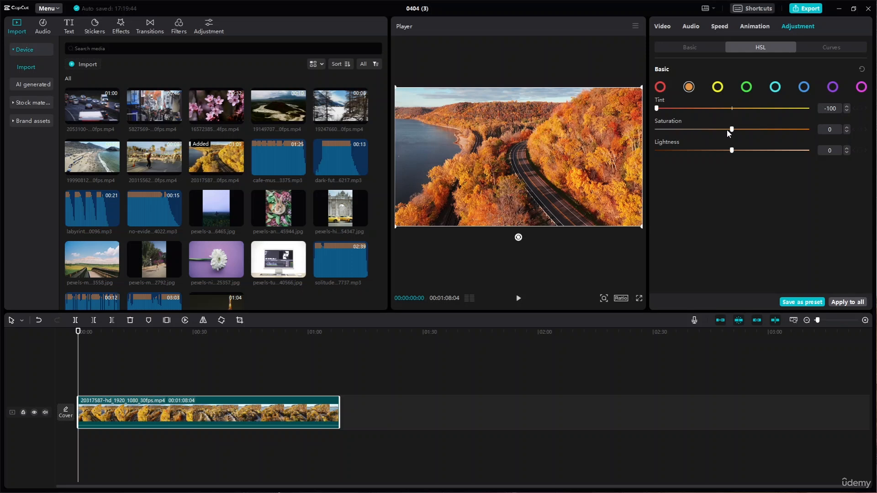
left_click_drag(731, 130, 694, 159)
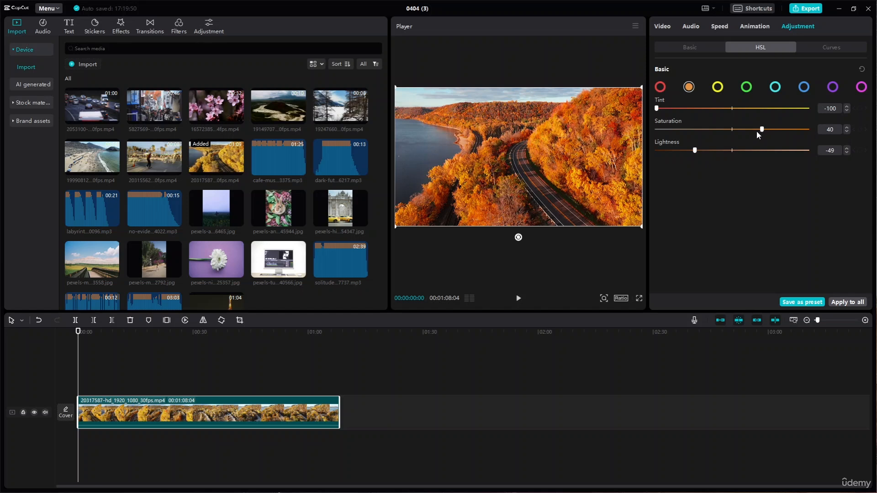
Step: Set the road clip's cyan HSL tint to 100 and raise its saturation and lightness
left_click(775, 87)
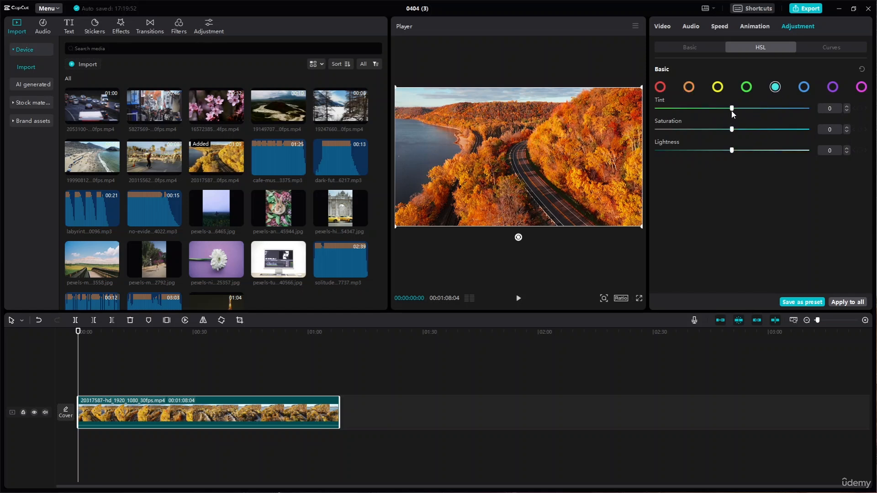
left_click_drag(733, 110, 811, 128)
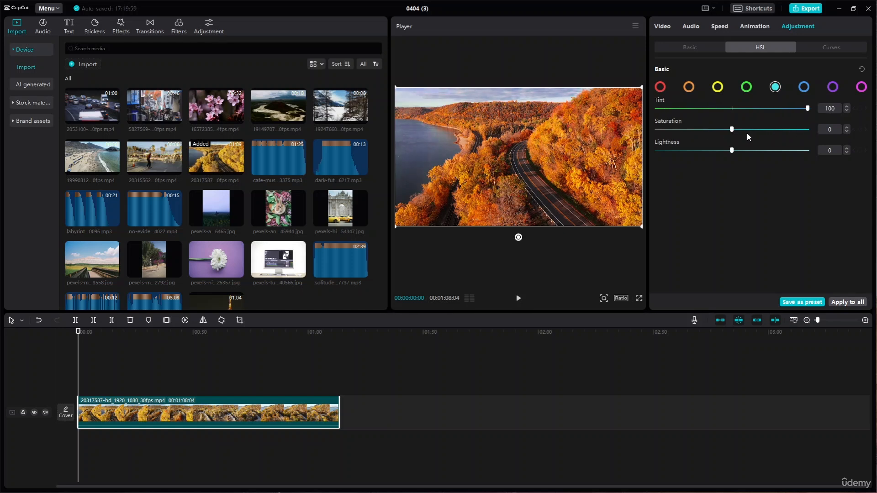
left_click_drag(741, 129, 836, 130)
left_click_drag(730, 153, 812, 159)
Step: Set the road clip's blue HSL values to tint -100, saturation 100 and lightness 83
left_click(804, 87)
left_click_drag(740, 110, 638, 137)
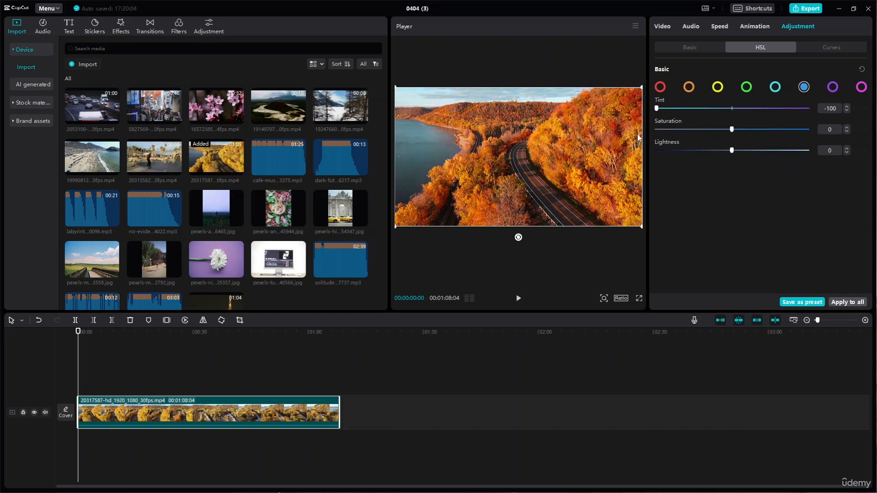
left_click_drag(731, 129, 848, 138)
left_click_drag(714, 157, 761, 162)
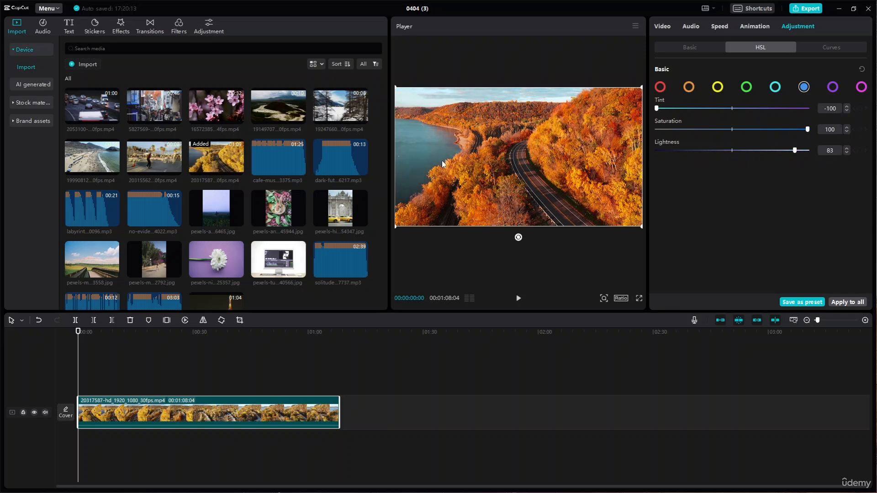
Step: Set the road clip's green HSL values to tint -100, saturation -100 and lightness 100
left_click(519, 297)
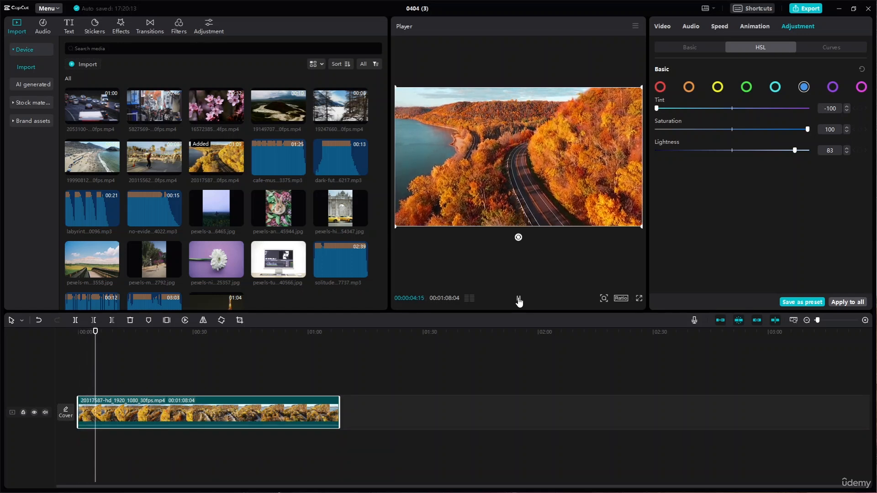
left_click(519, 298)
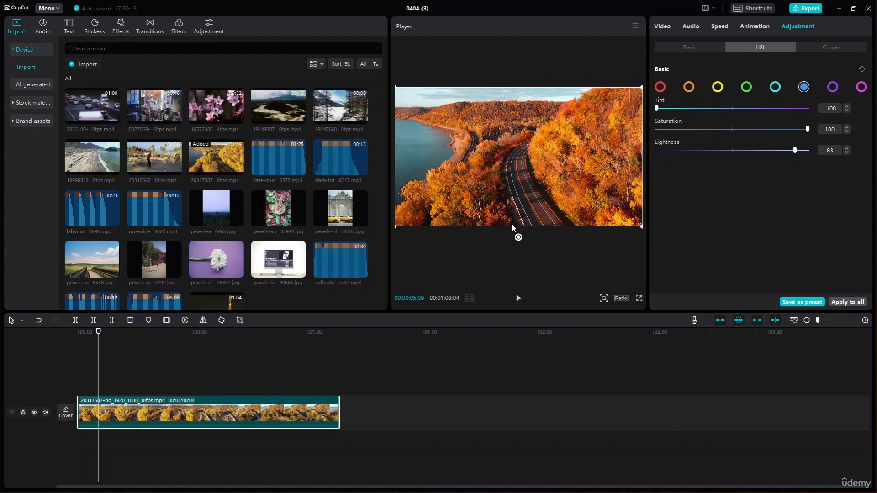
left_click(750, 89)
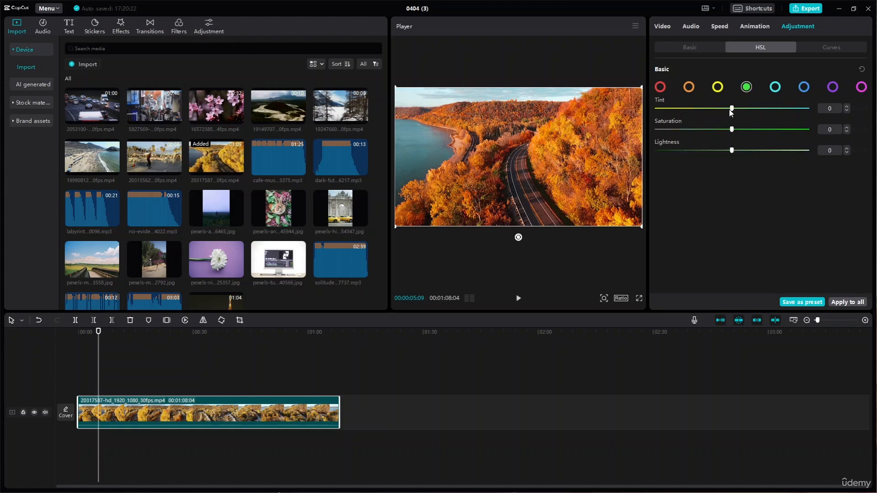
left_click_drag(732, 108, 521, 145)
left_click_drag(730, 130, 507, 157)
left_click_drag(732, 150, 808, 151)
Step: Save the road clip's adjustments as a preset and open the list of saved adjustment presets
left_click(804, 303)
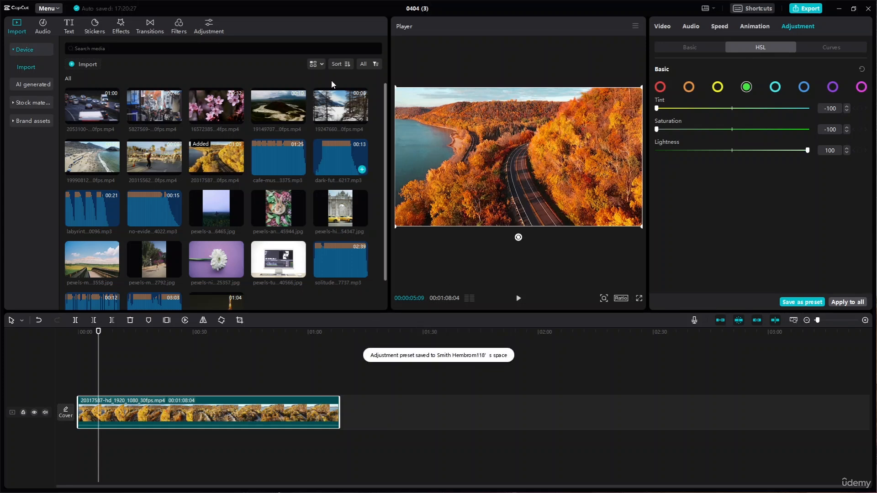
left_click(204, 28)
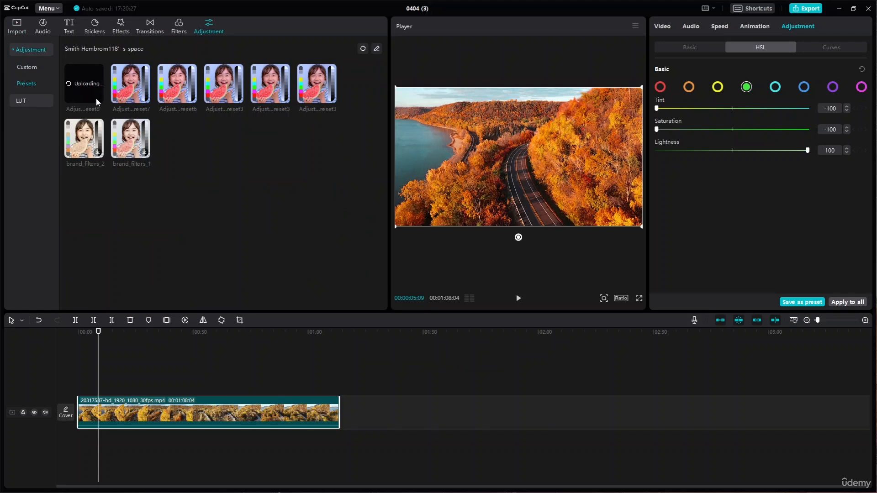
left_click(85, 93)
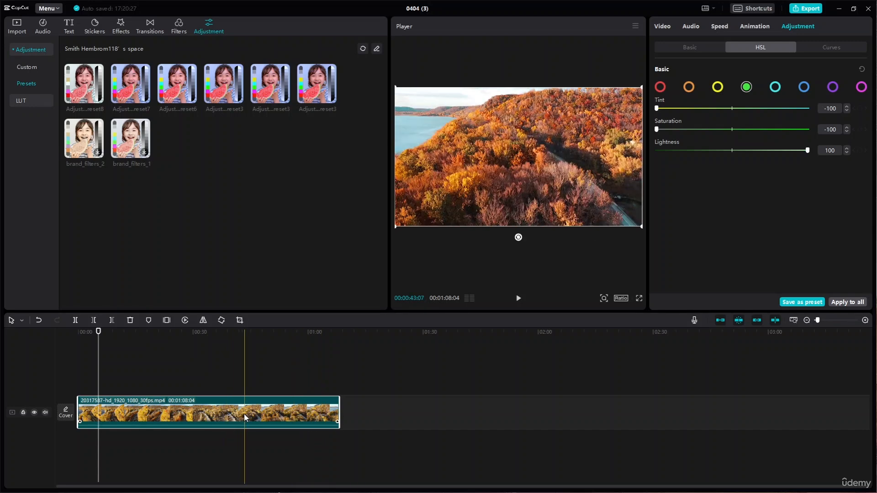
Step: Delete the road clip and place the yellow taxi photo at the start of the timeline
key("Delete")
left_click(15, 24)
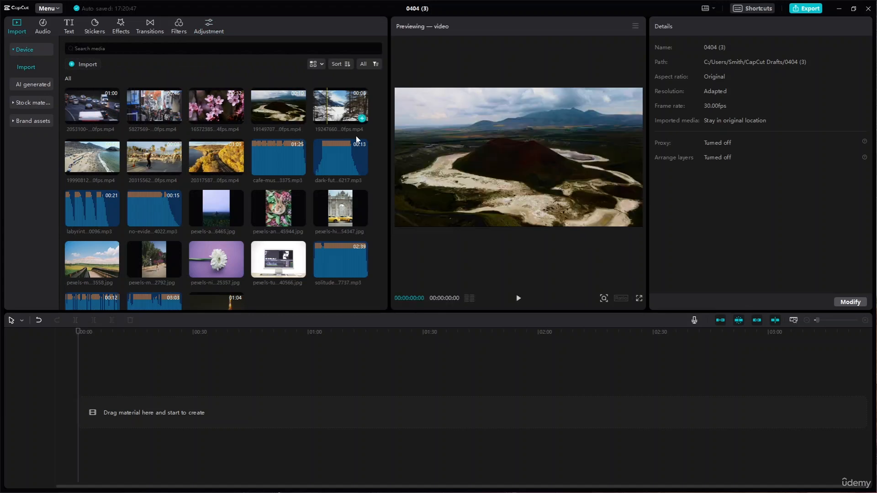
scroll(218, 261, "down", 2)
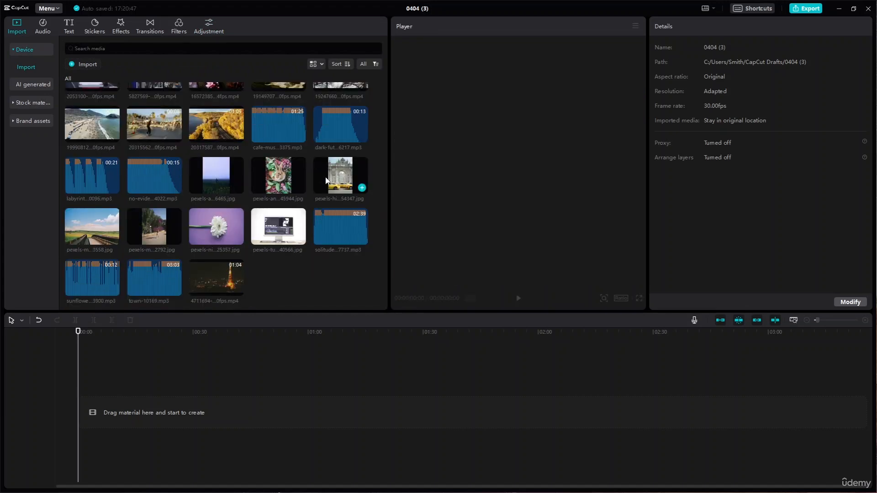
left_click_drag(328, 191, 84, 421)
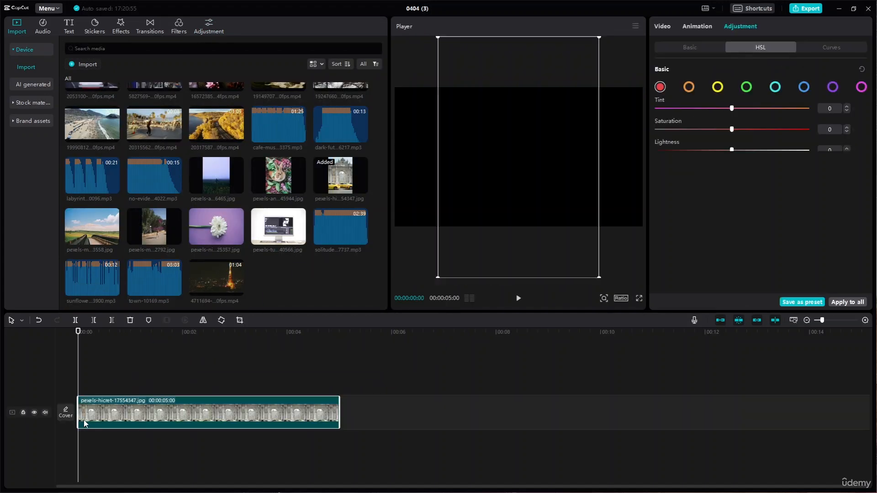
left_click(258, 393)
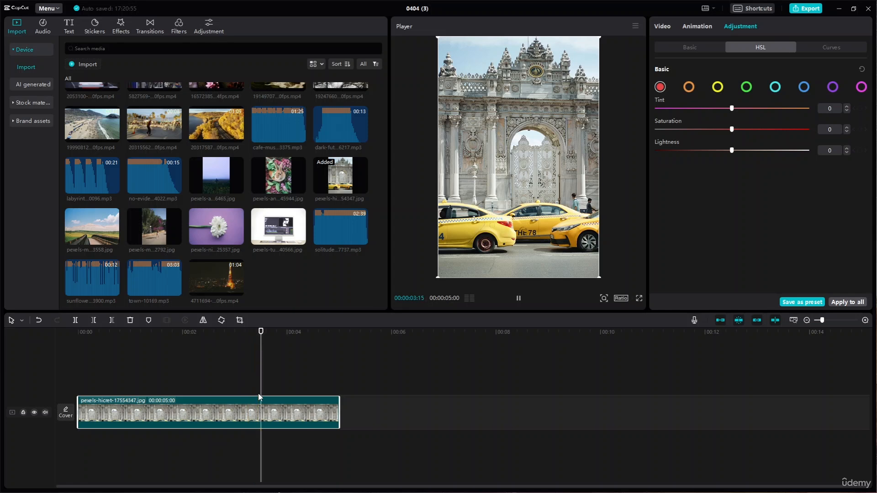
key("space")
key("space")
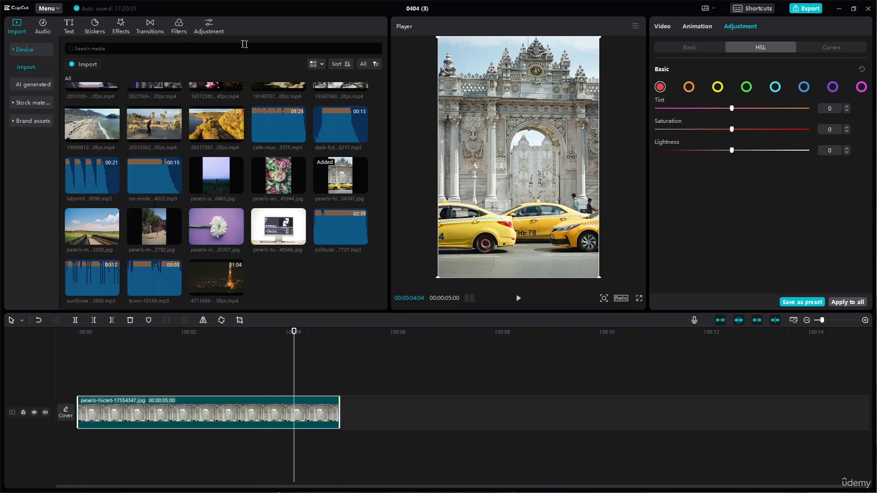
Step: Add the newly saved preset as an adjustment layer above the taxi photo and extend it to the photo's end
left_click(209, 27)
mouse_move(97, 96)
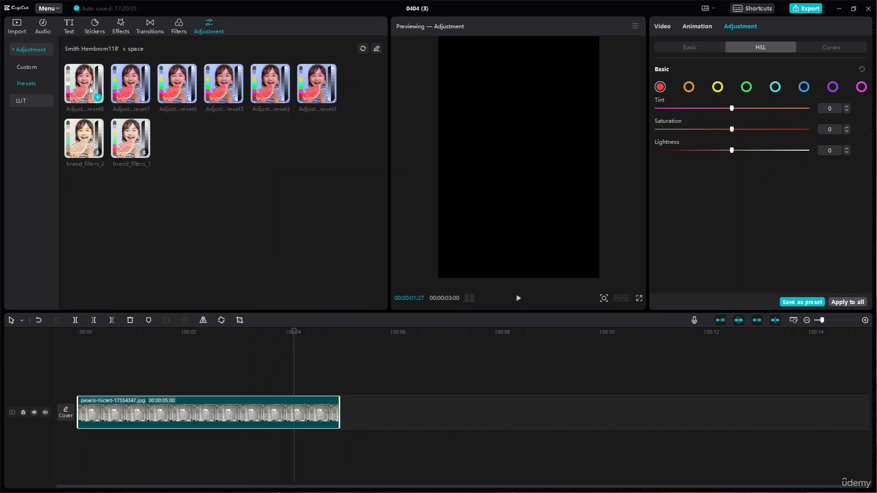
left_click(88, 90)
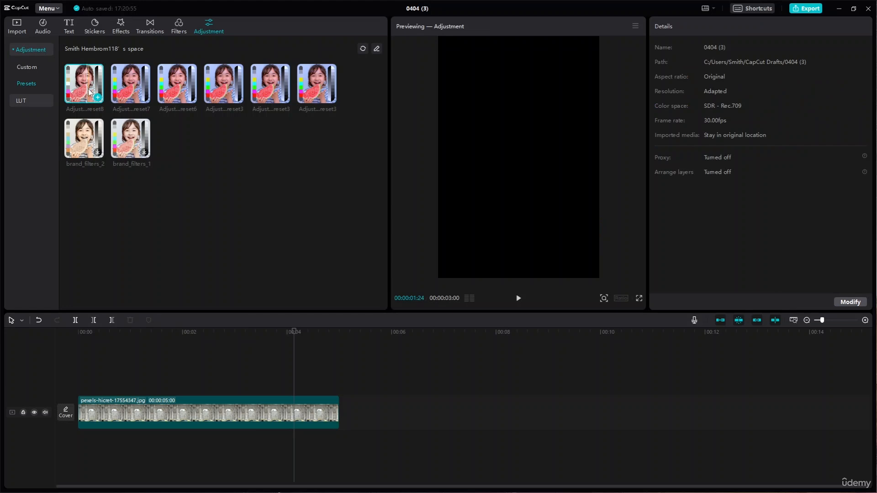
left_click_drag(90, 92, 89, 388)
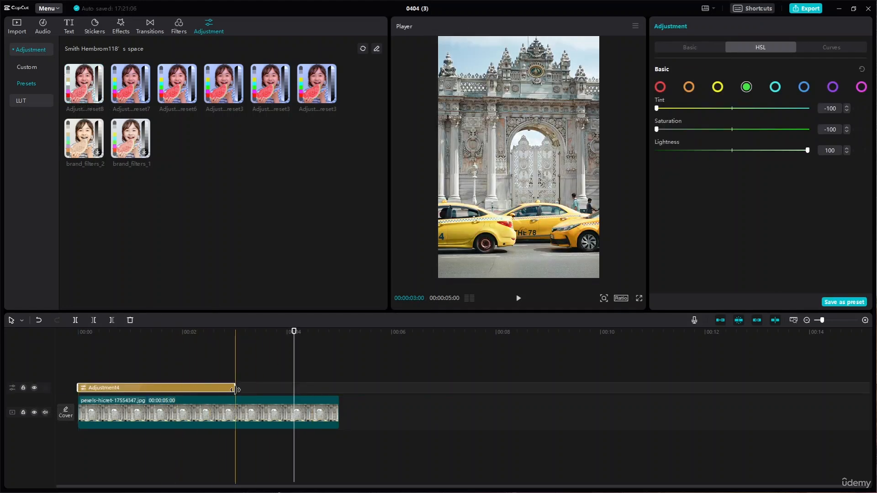
left_click_drag(236, 390, 338, 398)
Step: Play the taxi photo from its start with the adjustment layer applied, and delete the layer
left_click_drag(295, 332, 1, 355)
key("space")
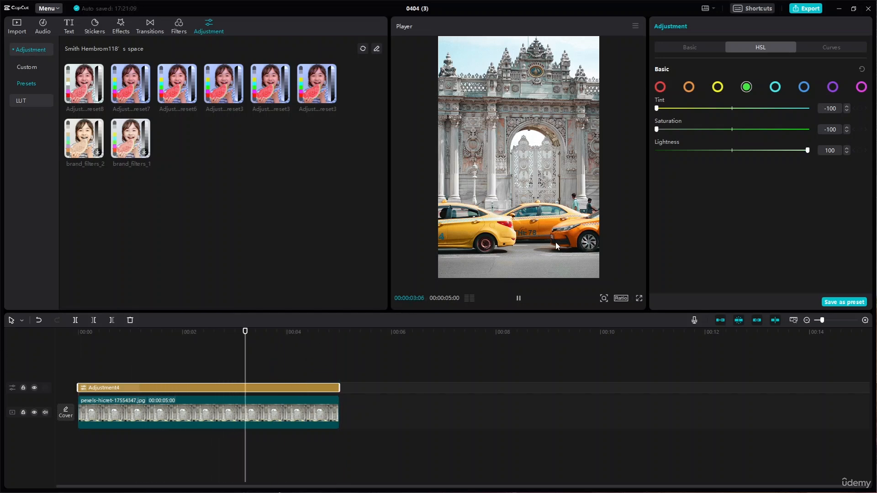
key("space")
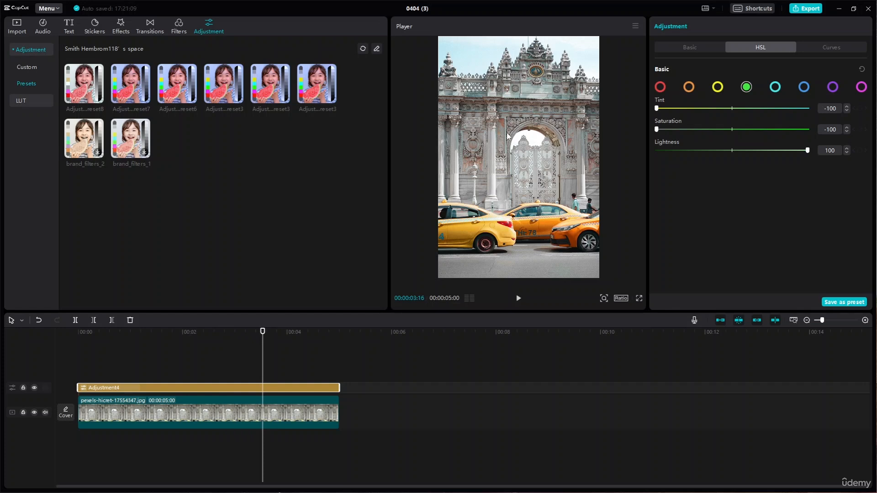
left_click(829, 51)
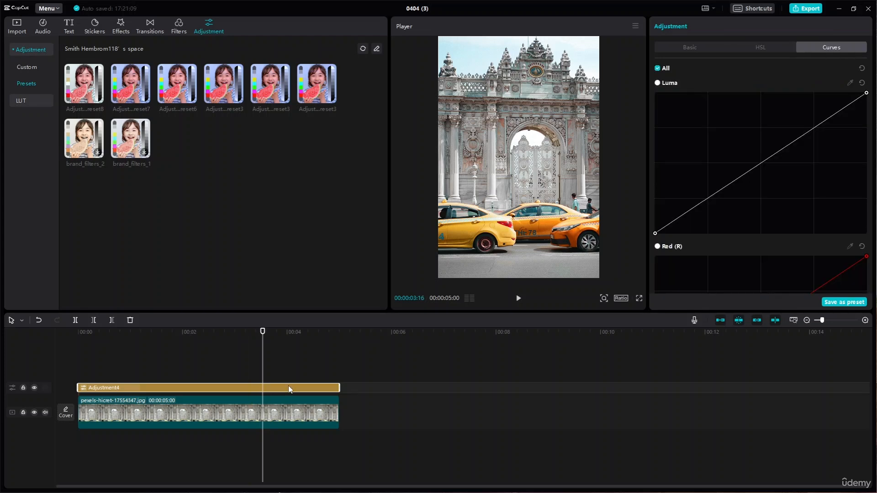
key("Delete")
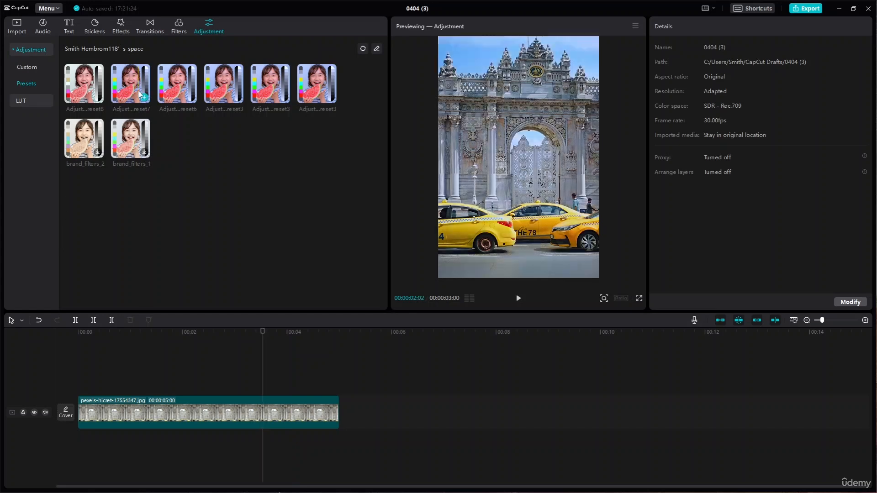
Step: Open the taxi photo's Curves adjustments and examine the Luma, Red, Green and Blue curves
left_click(273, 420)
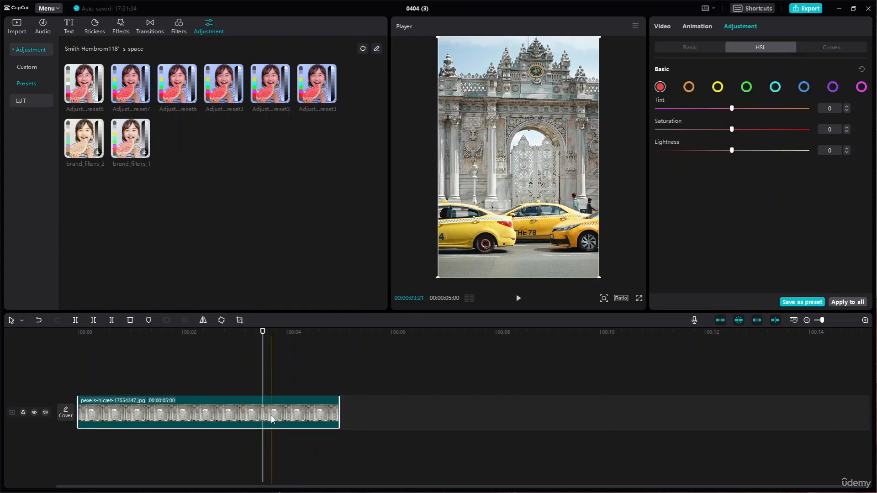
left_click(837, 49)
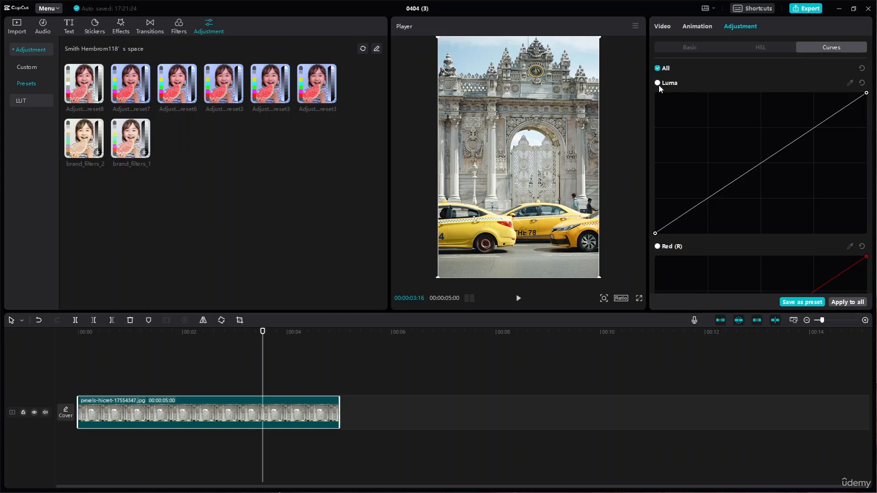
scroll(741, 218, "down", 10)
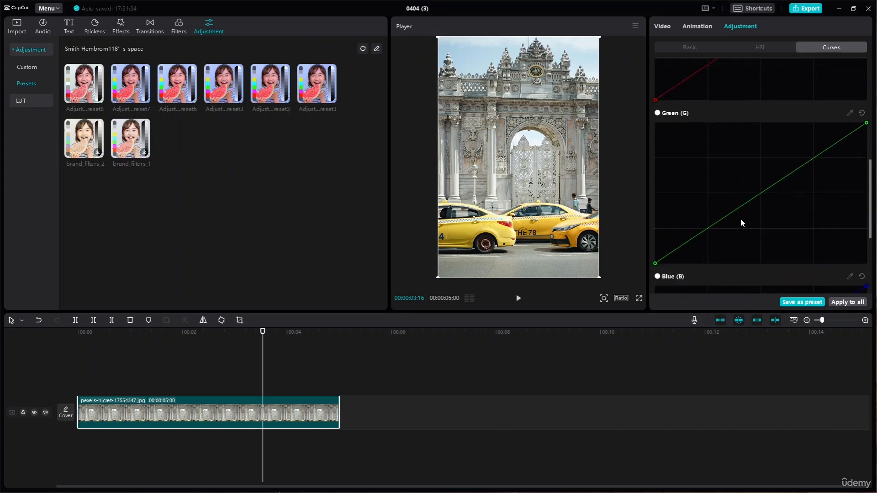
scroll(741, 218, "up", 4)
scroll(741, 219, "down", 5)
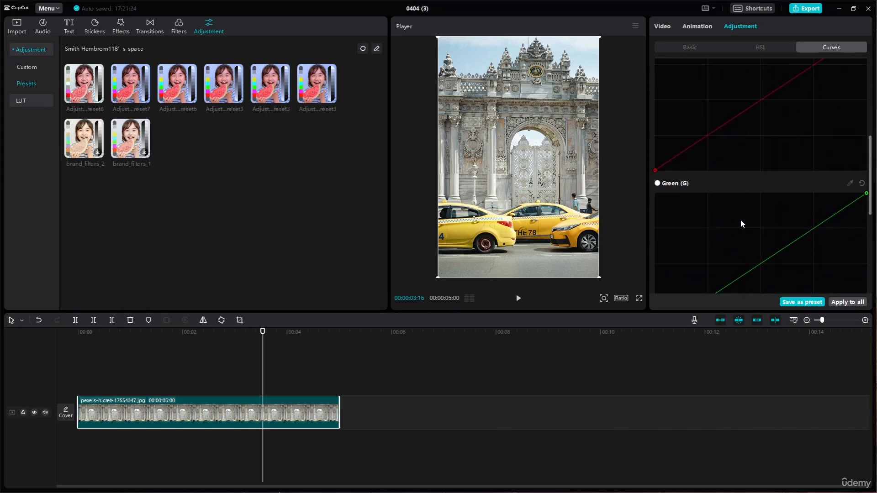
scroll(740, 219, "up", 10)
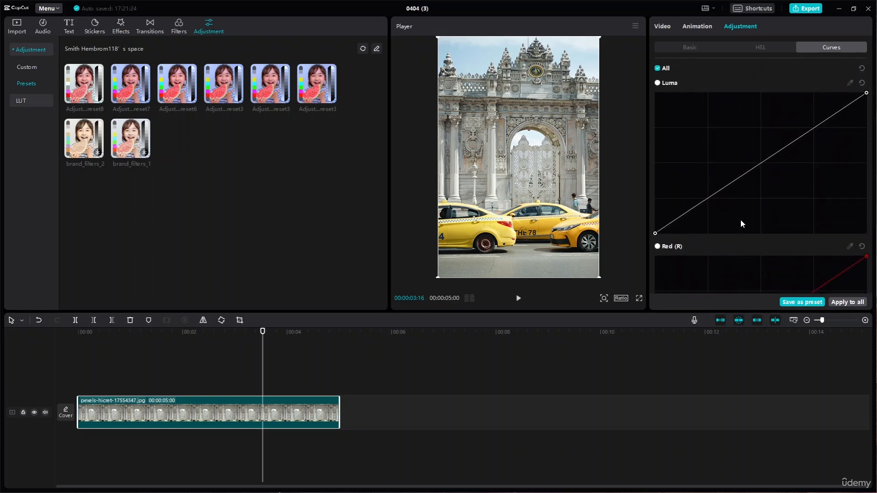
scroll(741, 219, "down", 10)
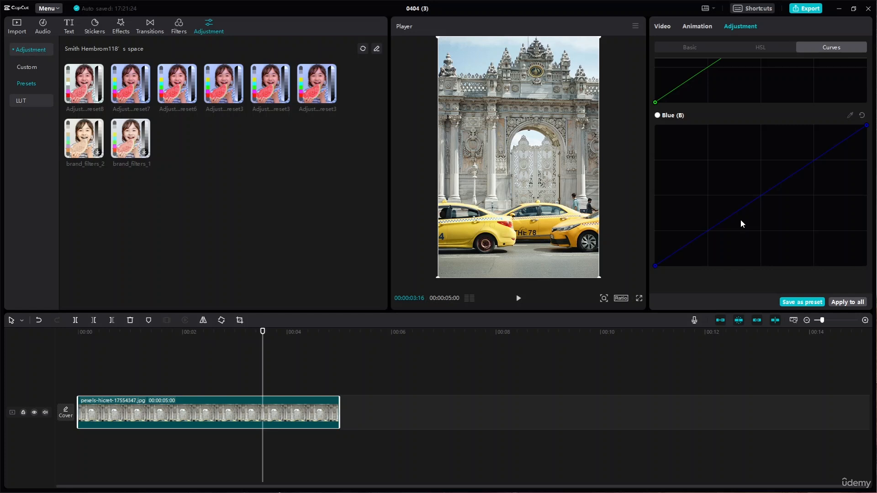
scroll(741, 221, "up", 10)
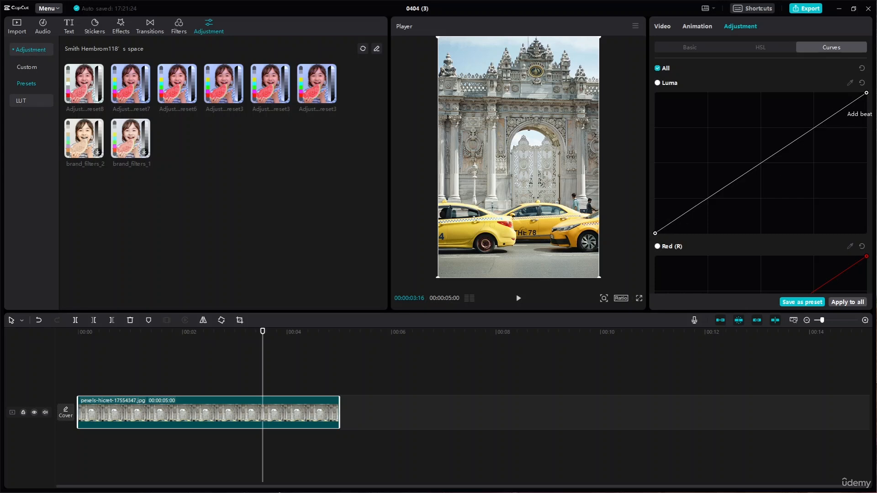
Step: Add a shadow point and a highlight point to the taxi photo's Luma curve and raise both above the diagonal
mouse_move(851, 103)
left_mouse_down()
mouse_move(843, 90)
mouse_move(852, 103)
left_mouse_up()
mouse_move(676, 220)
left_mouse_down()
mouse_move(679, 233)
mouse_move(677, 219)
left_mouse_up()
left_click_drag(677, 219, 680, 221)
left_click_drag(676, 208, 676, 194)
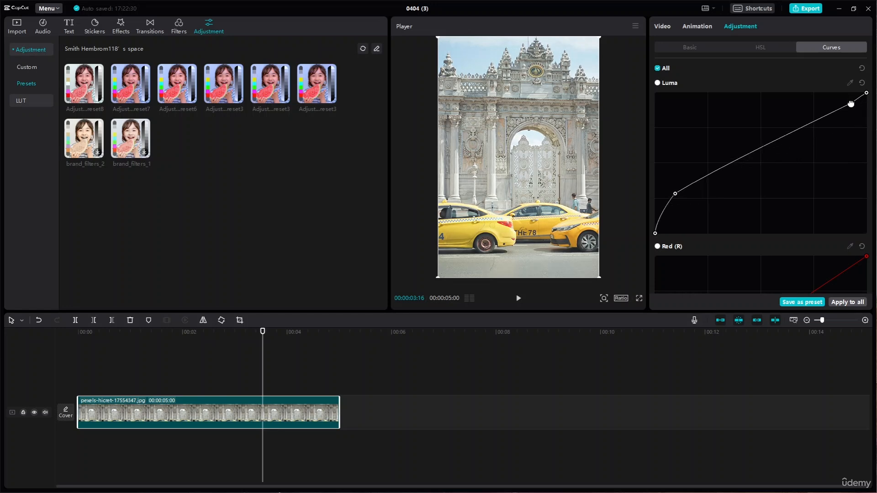
left_click_drag(852, 103, 830, 100)
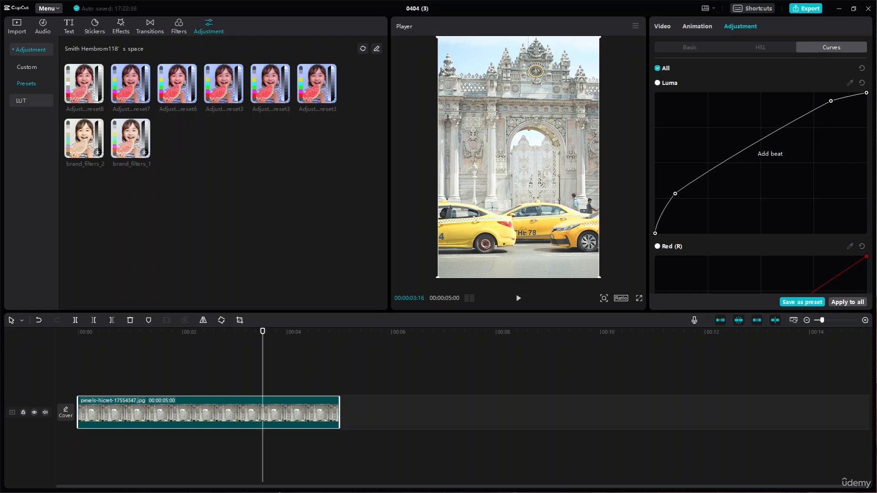
Step: Add a midtone point on the Luma curve, pull it down near the diagonal, and soften the shadow and highlight points
left_click_drag(760, 142, 766, 163)
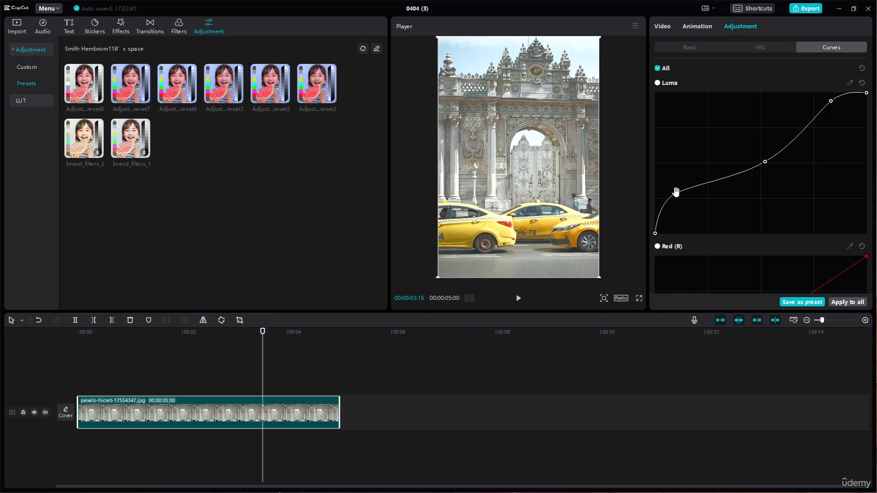
left_click_drag(676, 192, 697, 195)
left_click_drag(831, 101, 825, 114)
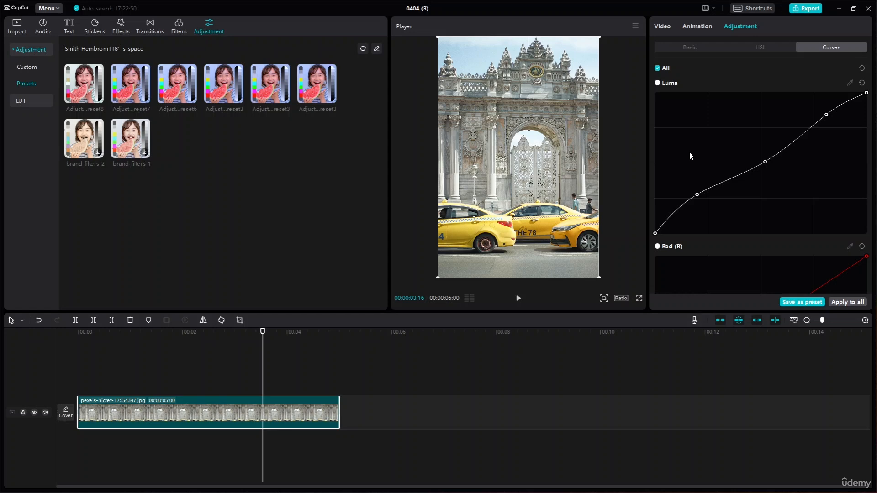
Step: Look over the Red, Green and Blue curves below the reshaped Luma curve
scroll(689, 152, "down", 5)
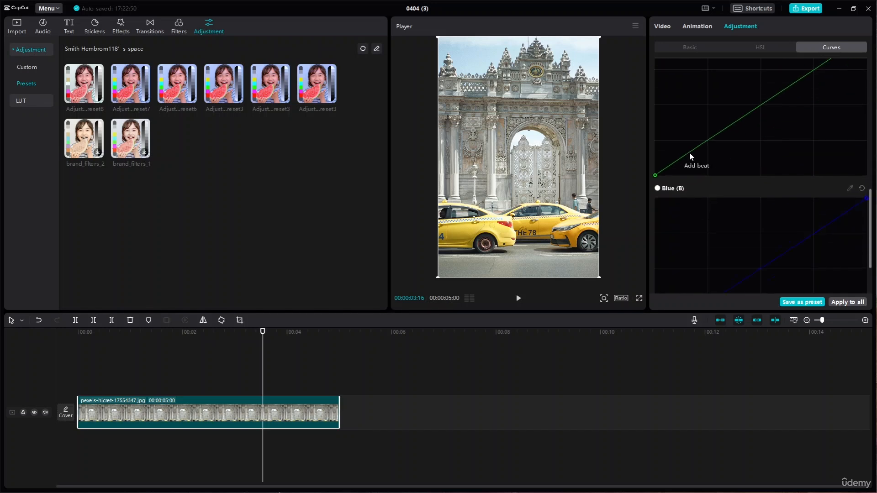
scroll(689, 152, "up", 4)
scroll(700, 223, "down", 3)
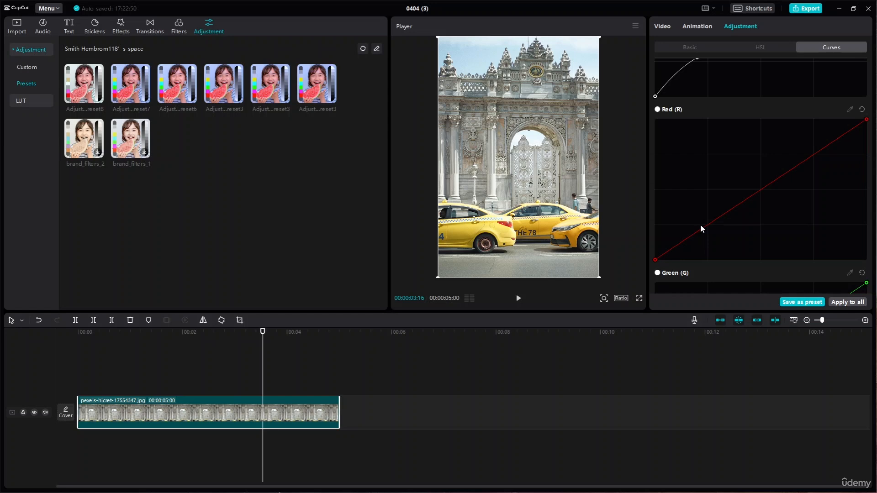
scroll(701, 224, "down", 8)
scroll(706, 225, "up", 10)
scroll(706, 224, "up", 3)
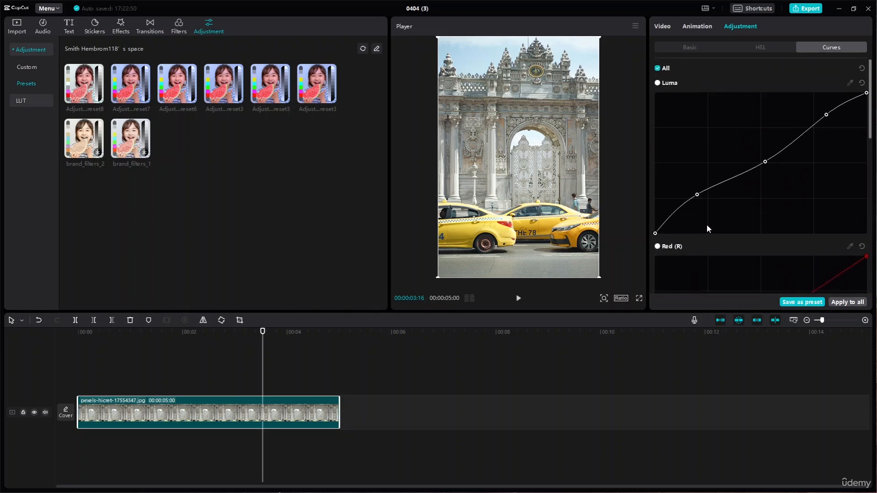
scroll(706, 224, "down", 7)
scroll(706, 224, "up", 1)
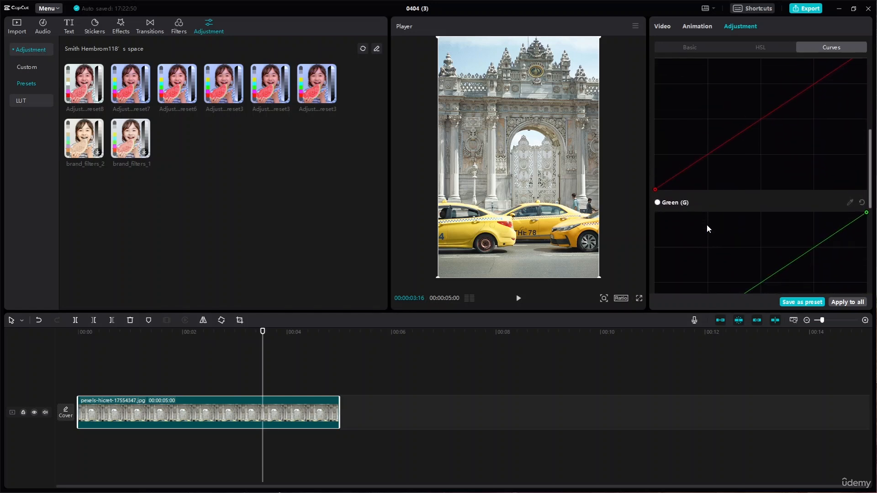
Step: Add a shadow point and a midtone point to the taxi photo's Red curve, raising both slightly above the diagonal
scroll(706, 224, "up", 2)
scroll(707, 225, "up", 2)
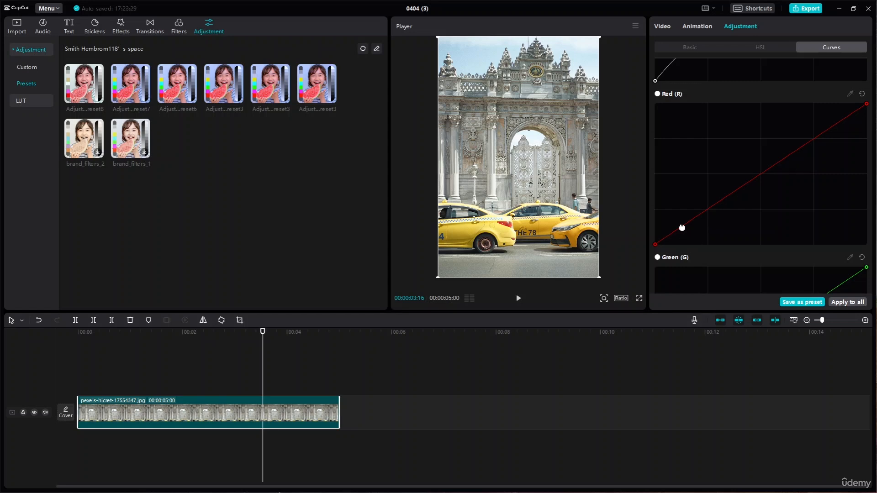
left_click_drag(682, 227, 677, 217)
left_click(759, 167)
mouse_move(759, 166)
left_mouse_down()
mouse_move(760, 174)
mouse_move(762, 165)
left_mouse_up()
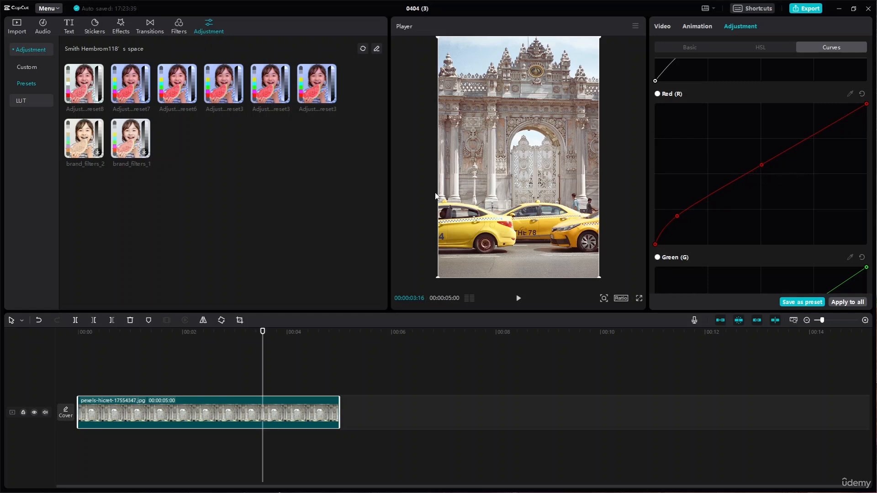
Step: Add a raised highlight point to the Red curve and shape the Green curve with shadow, midtone and highlight points
left_click(827, 125)
scroll(791, 204, "down", 5)
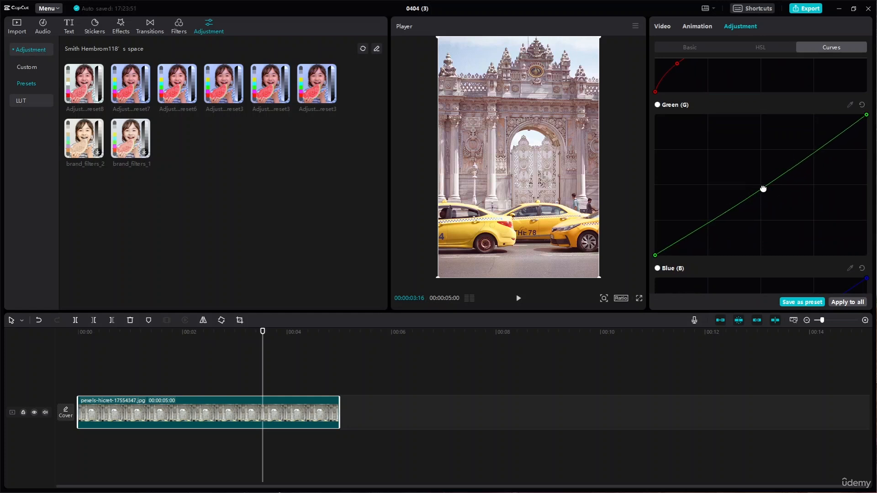
left_click_drag(686, 236, 683, 229)
left_click_drag(833, 138, 833, 132)
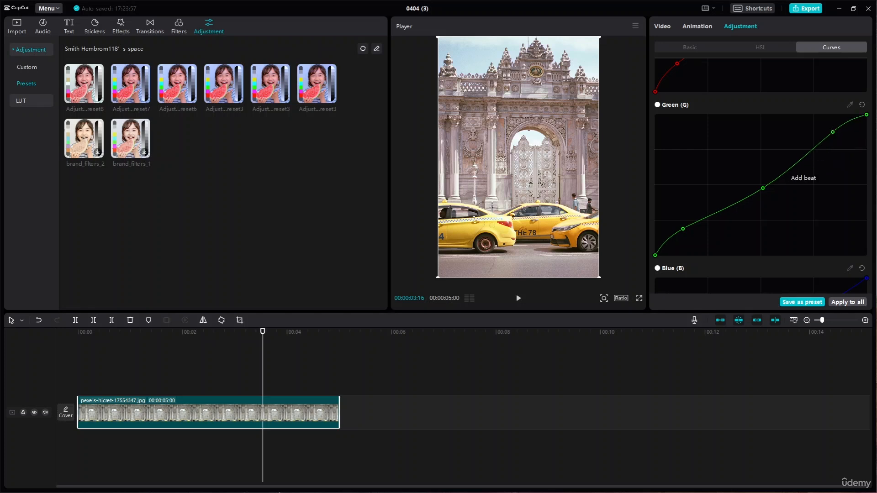
left_click_drag(794, 164, 810, 147)
left_click_drag(723, 208, 756, 197)
left_click(683, 228)
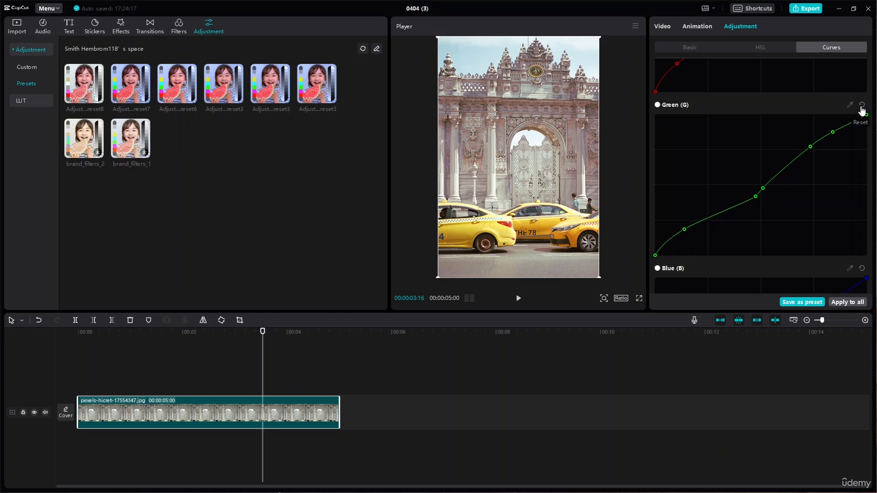
Step: Add a shadow point below the diagonal and a midtone point near the diagonal on the Blue curve
scroll(805, 176, "down", 3)
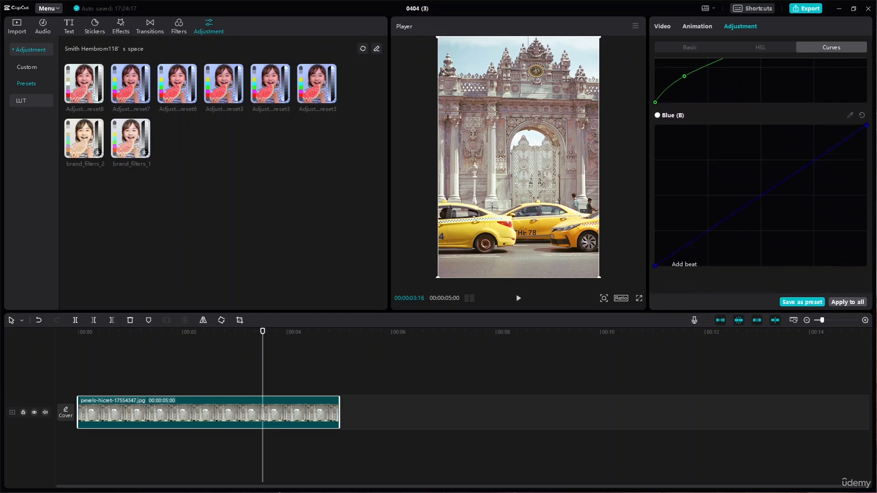
left_click_drag(674, 254, 691, 253)
left_click_drag(759, 209, 745, 204)
Step: Add a low shadow point and a raised lower-midtone point to the Luma curve and save the adjustments as a preset
scroll(803, 164, "up", 6)
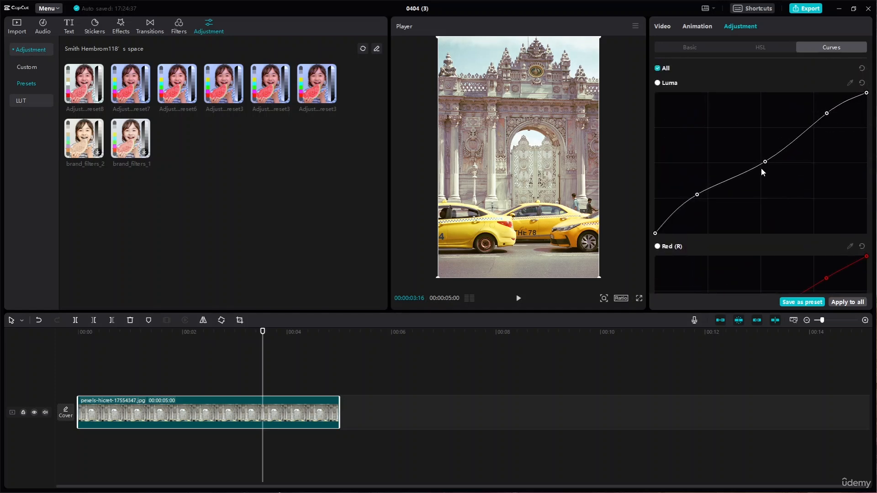
left_click_drag(736, 177, 731, 171)
left_click_drag(662, 226, 678, 223)
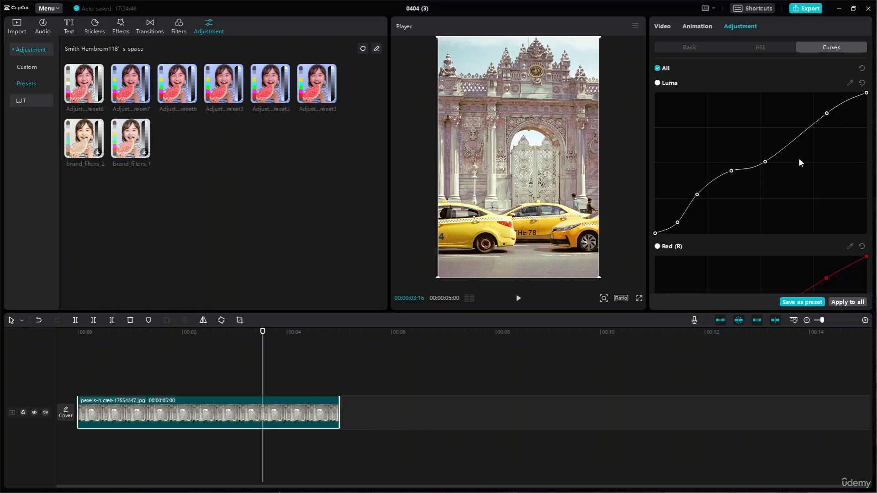
left_click(803, 303)
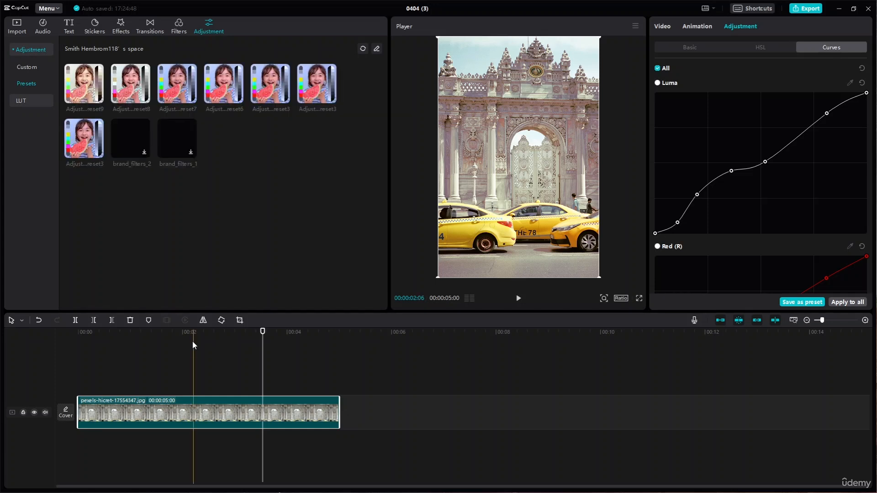
Step: Replace the taxi photo on the timeline with the 19990812 beach video from the imported media
key("Delete")
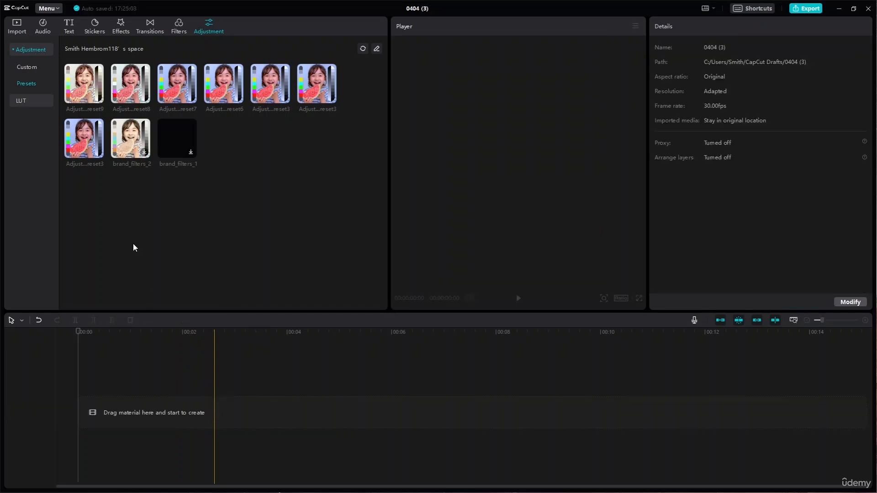
left_click(25, 31)
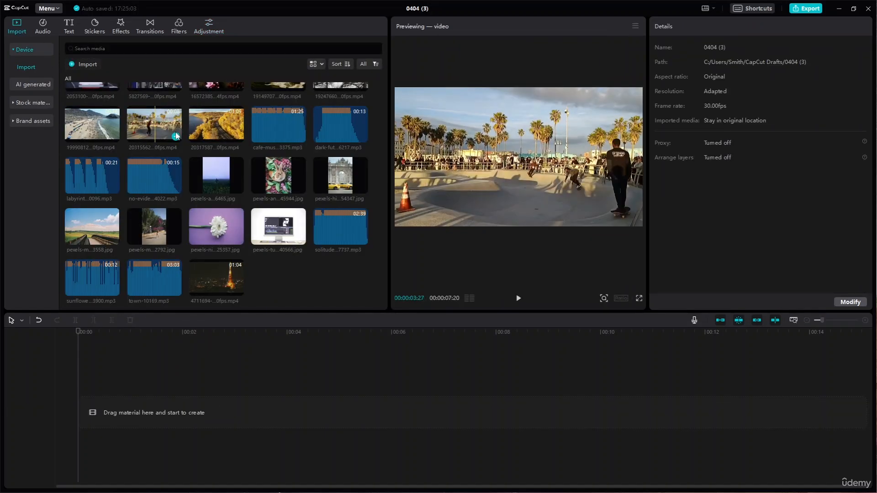
left_click_drag(100, 132, 104, 147)
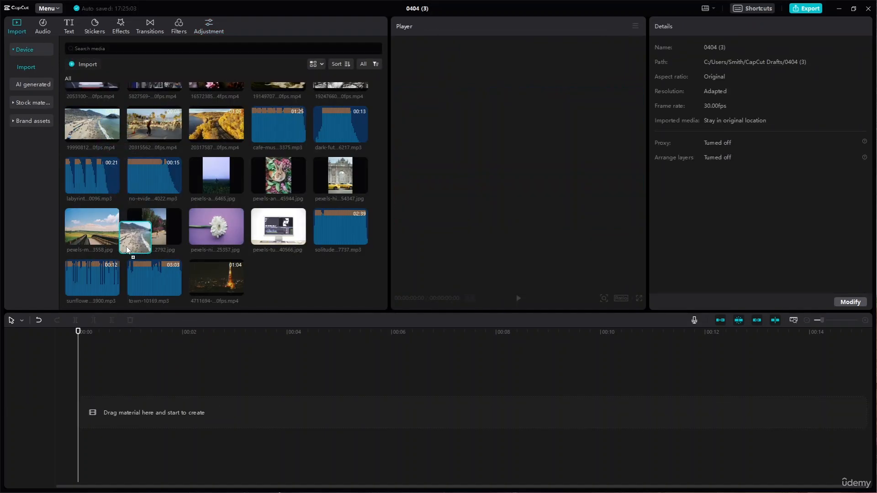
left_click_drag(126, 245, 82, 414)
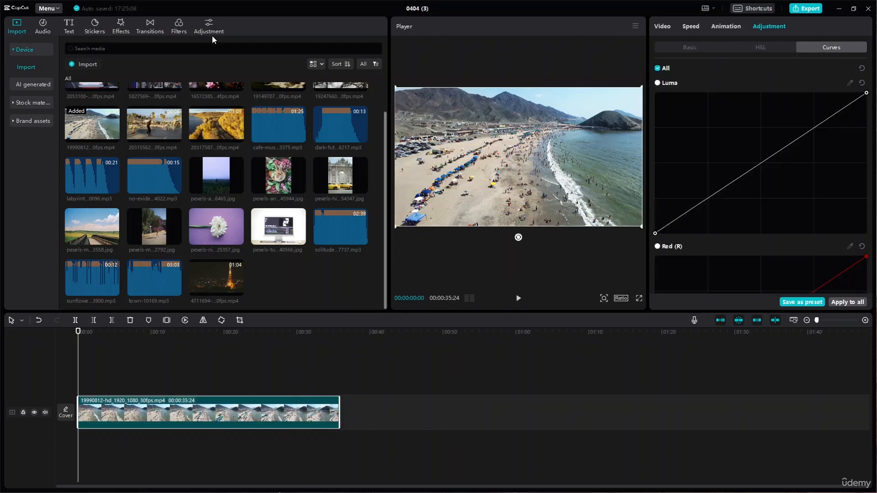
Step: Test the preset9 adjustment as a layer over the whole beach clip and delete it after a short playback
left_click(209, 29)
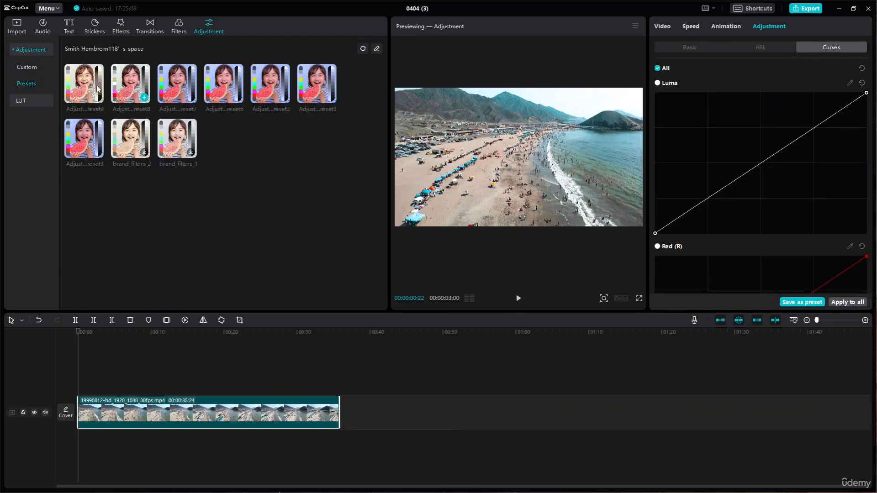
left_click(88, 95)
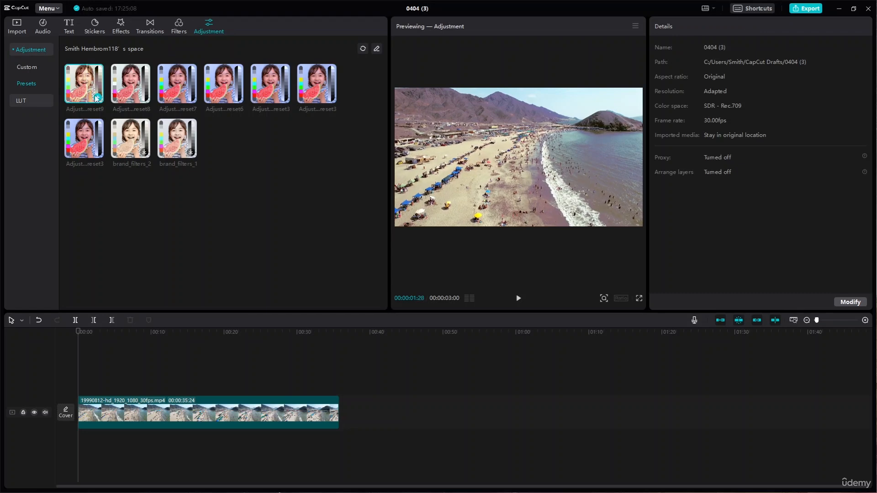
left_click(98, 97)
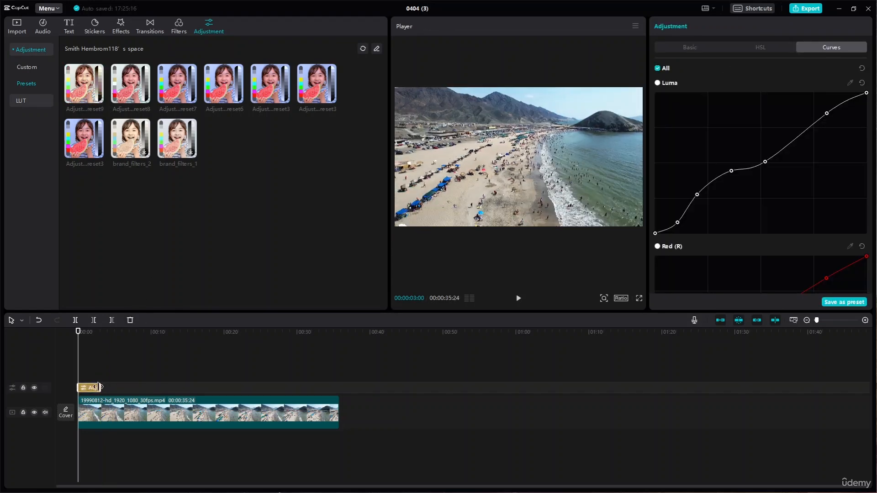
left_click_drag(104, 387, 338, 388)
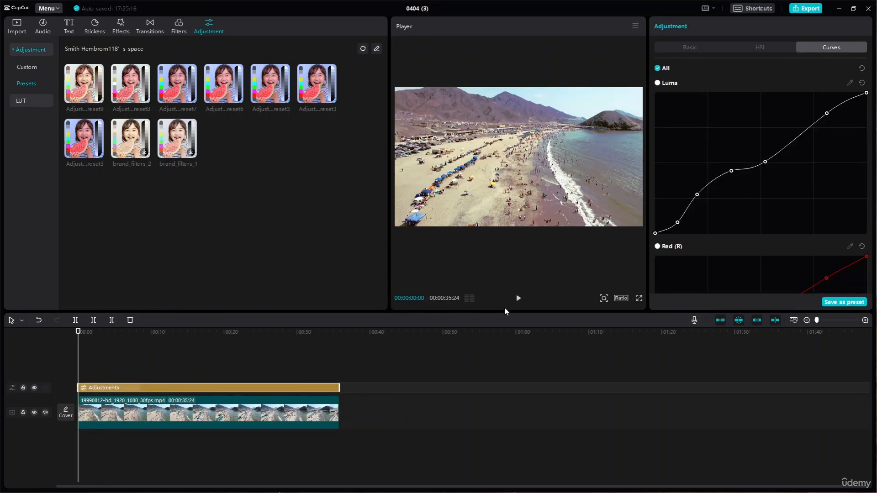
left_click(518, 298)
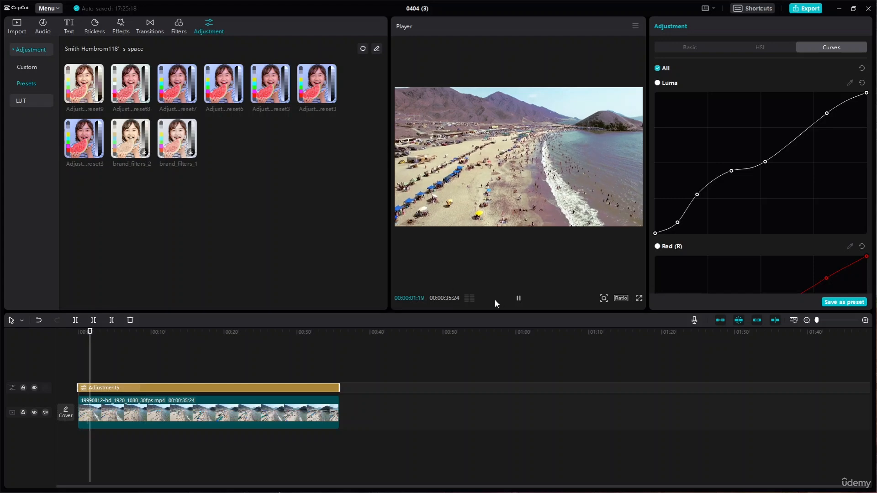
left_click(518, 297)
key("Delete")
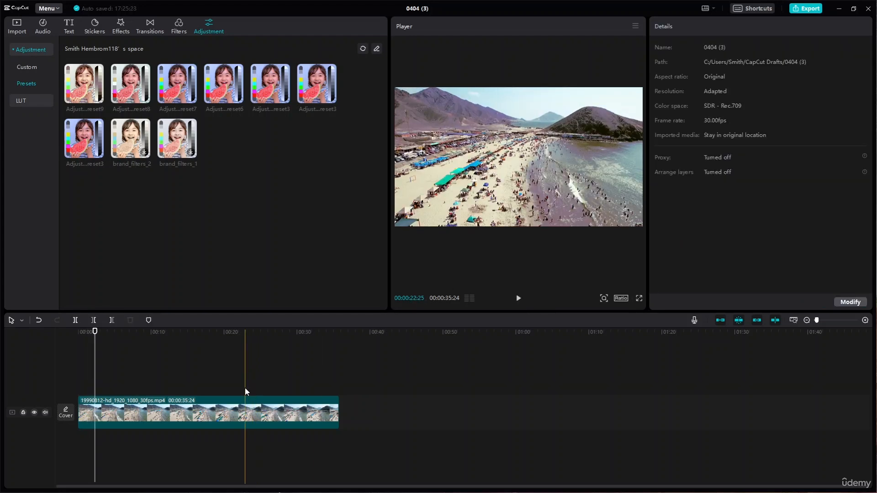
Step: Test the preset8 adjustment as a layer covering the beach clip, and delete it after playing from the start
left_click(143, 98)
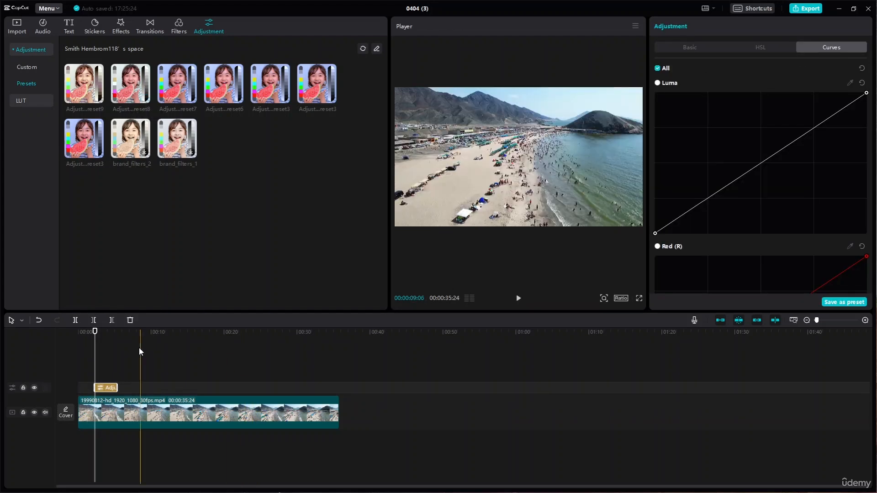
left_click_drag(110, 388, 340, 389)
left_click(91, 333)
left_click_drag(92, 334, 2, 348)
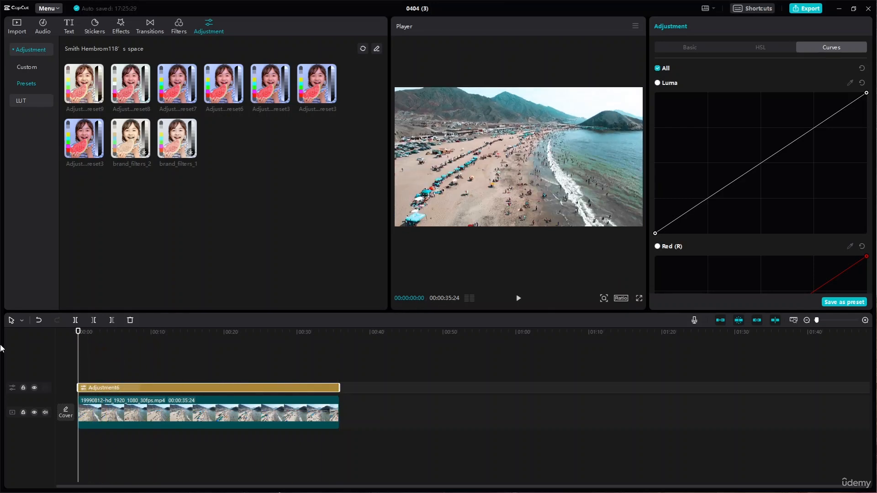
key("space")
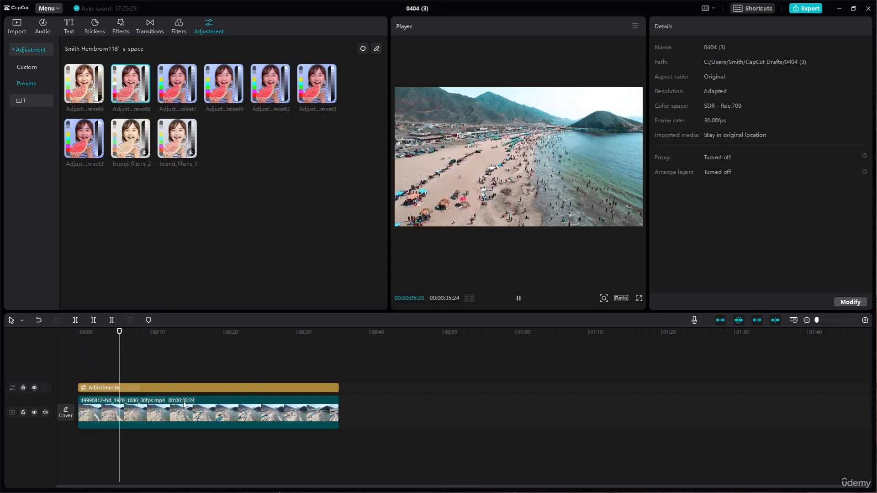
left_click(206, 389)
key("Delete")
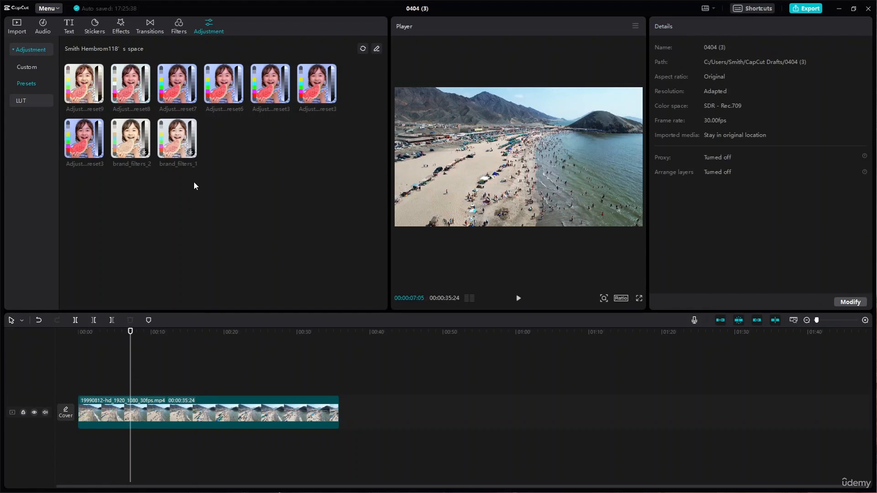
Step: Play the beach clip from its start without adjustments and look over its Basic, HSL and Curves settings
left_click(190, 422)
left_click(130, 332)
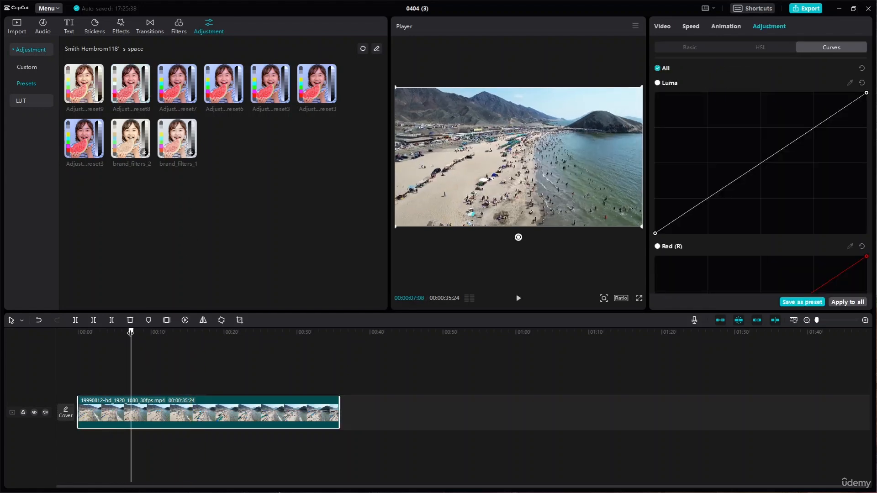
left_click_drag(131, 333, 77, 333)
key("space")
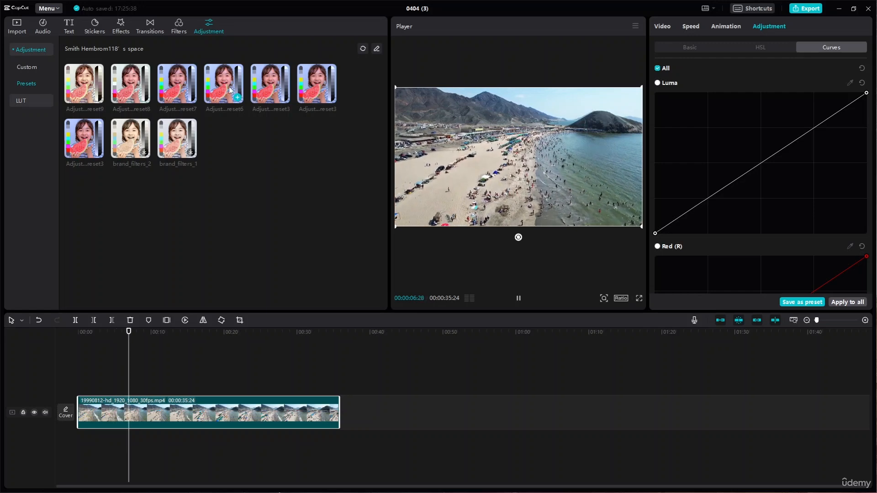
key("space")
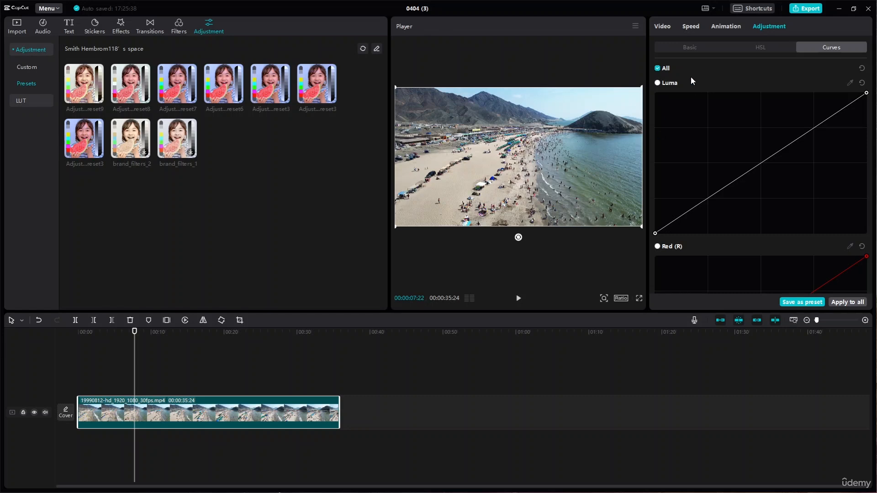
left_click(701, 49)
left_click(763, 50)
left_click(829, 47)
left_click(714, 45)
left_click(785, 46)
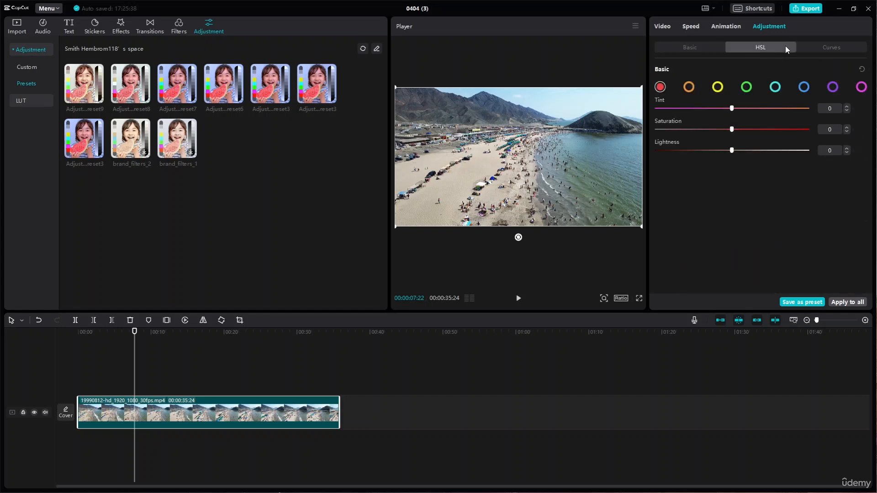
left_click(834, 46)
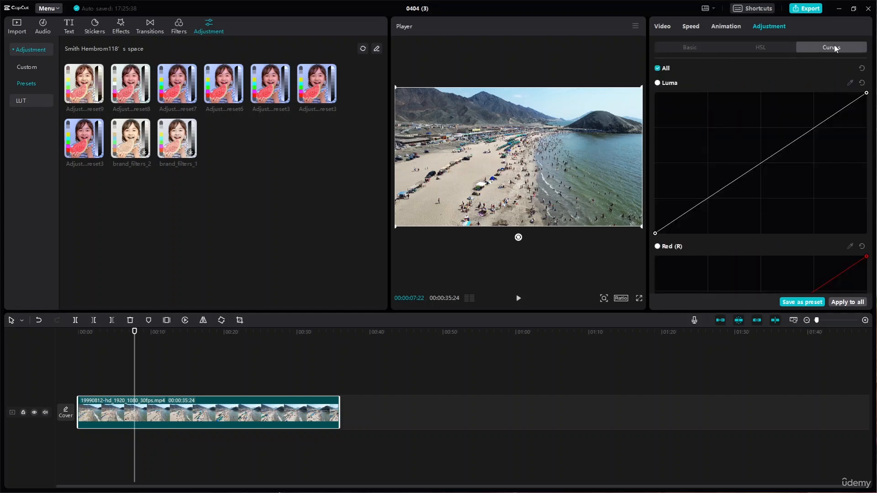
Step: Replace the beach clip on the timeline with the 20315562 skateboarding video from the imported media
left_click(16, 25)
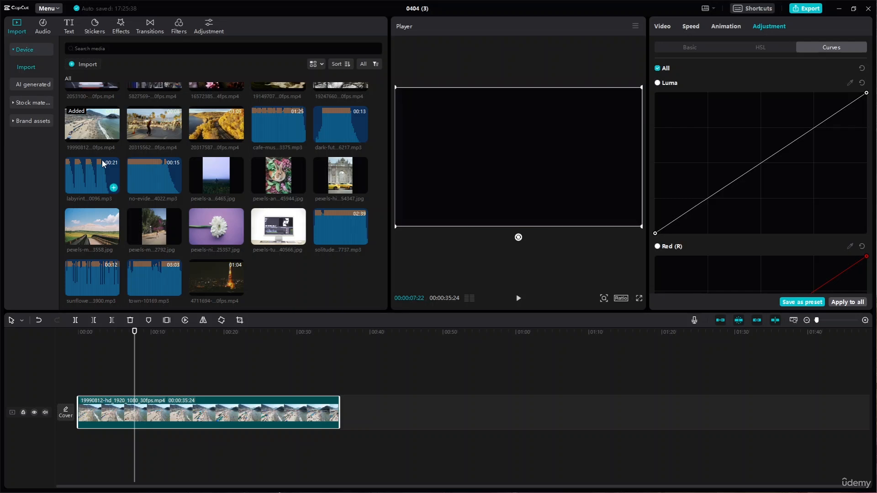
scroll(121, 171, "up", 1)
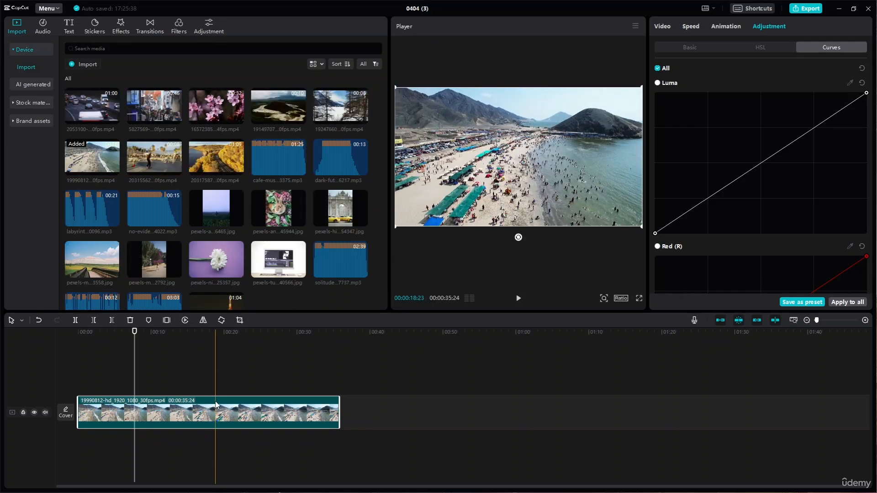
key("Delete")
left_click_drag(152, 165, 81, 412)
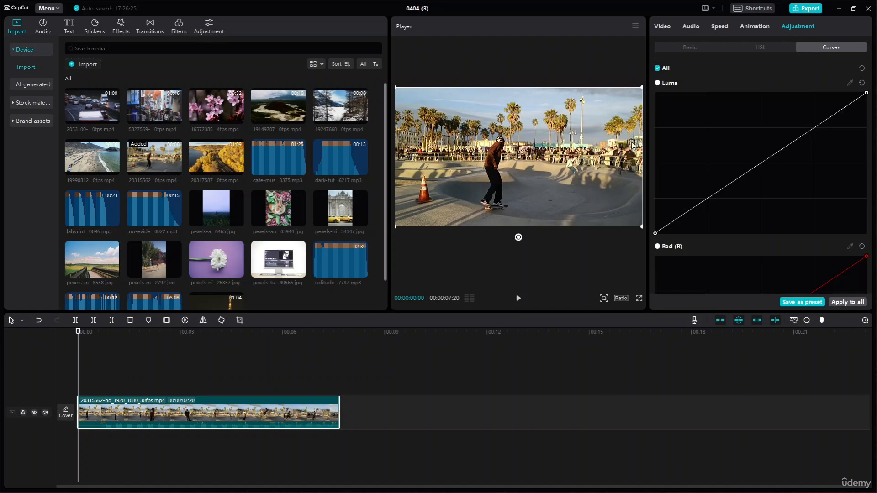
Step: Enable Retouch for the skateboarding clip and set Smooth to 40 and Brighten to 27
left_click(671, 26)
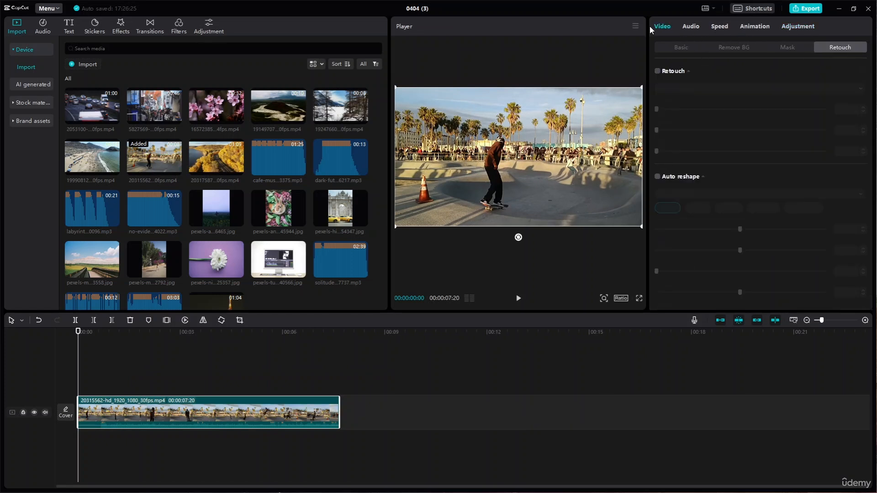
left_click(658, 70)
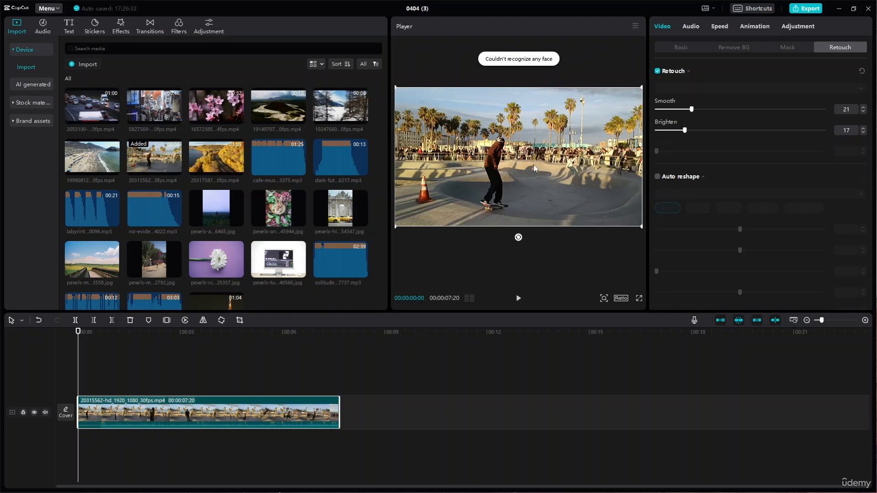
left_click_drag(79, 332, 257, 340)
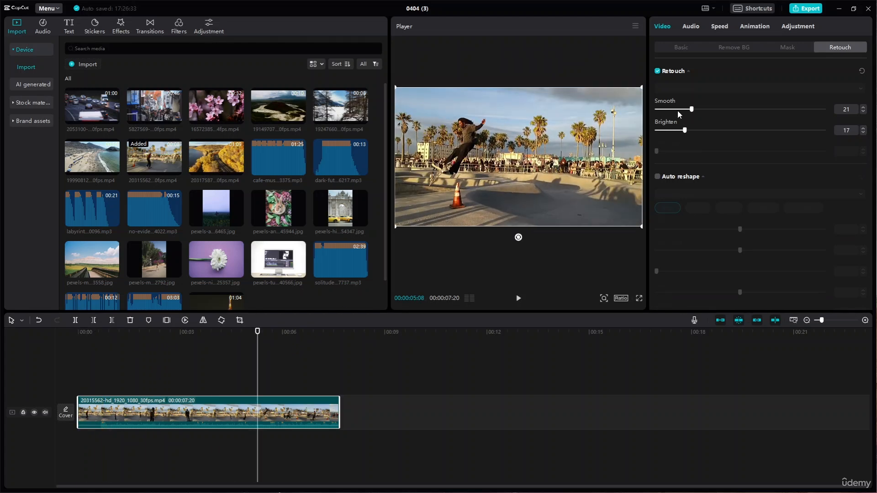
mouse_move(692, 109)
left_mouse_down()
mouse_move(724, 120)
mouse_move(703, 133)
left_mouse_up()
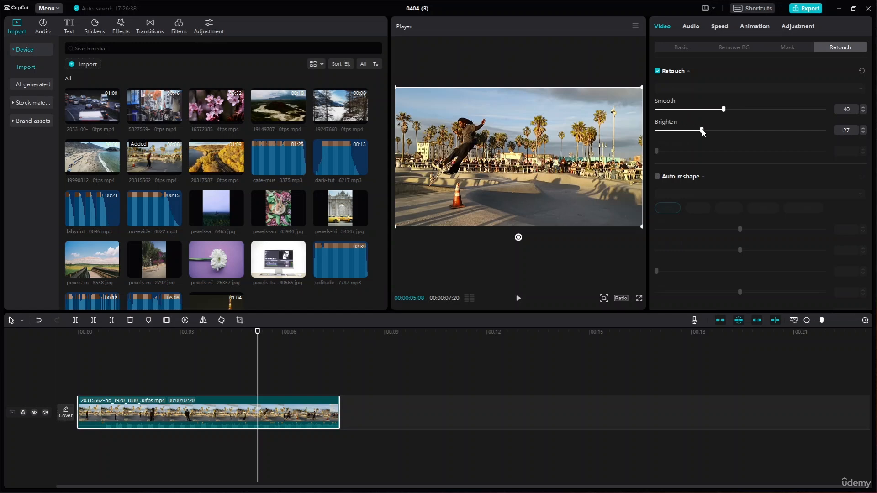
Step: Replace the skateboarding clip on the timeline with the imported photo of the woman walking past purple flowers, and enable Retouch for it
scroll(338, 246, "down", 1)
scroll(229, 174, "up", 1)
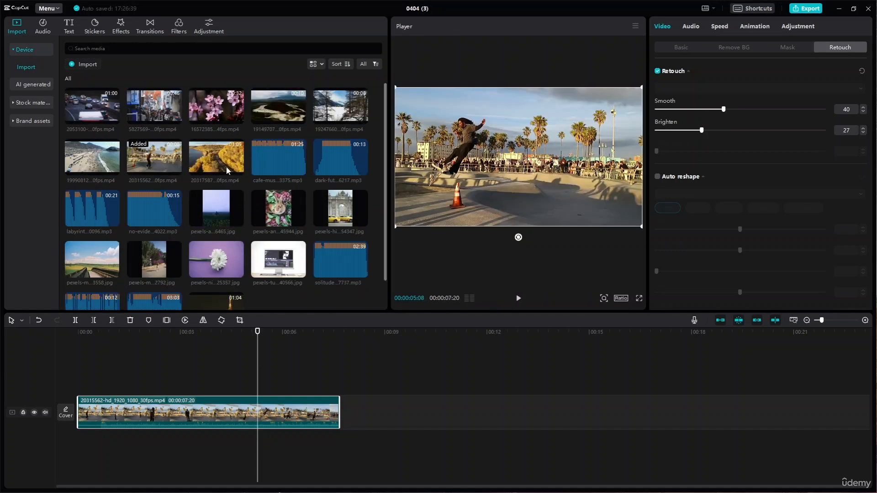
scroll(226, 167, "down", 1)
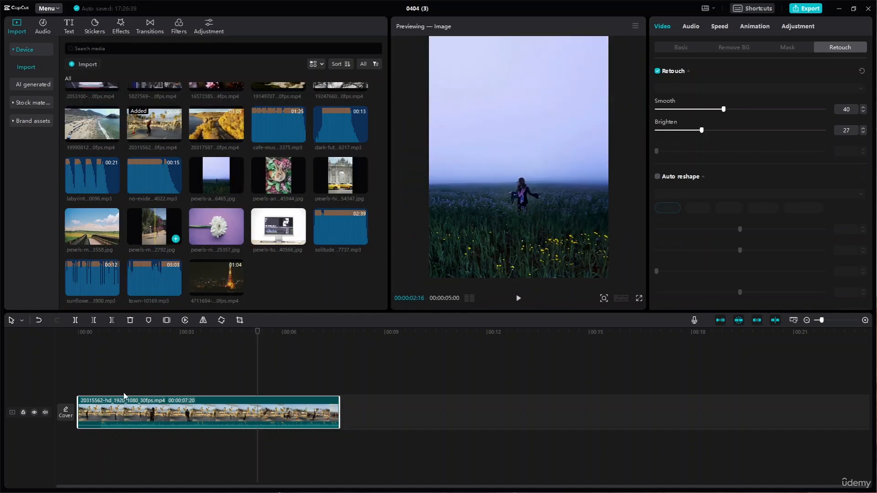
left_click_drag(124, 393, 158, 418)
key("Delete")
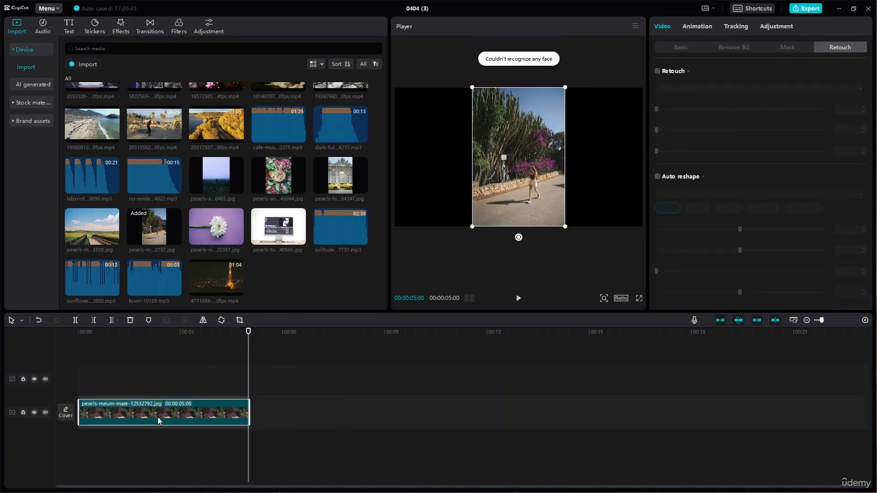
left_click(658, 71)
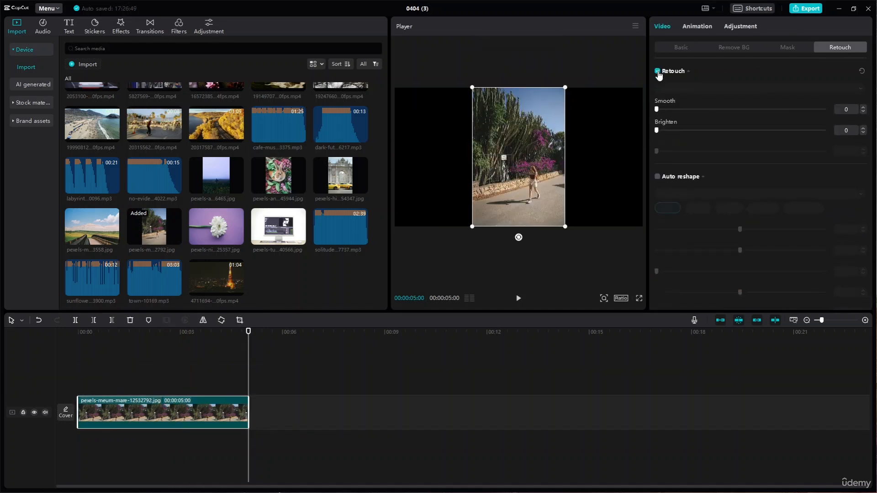
scroll(541, 173, "up", 5)
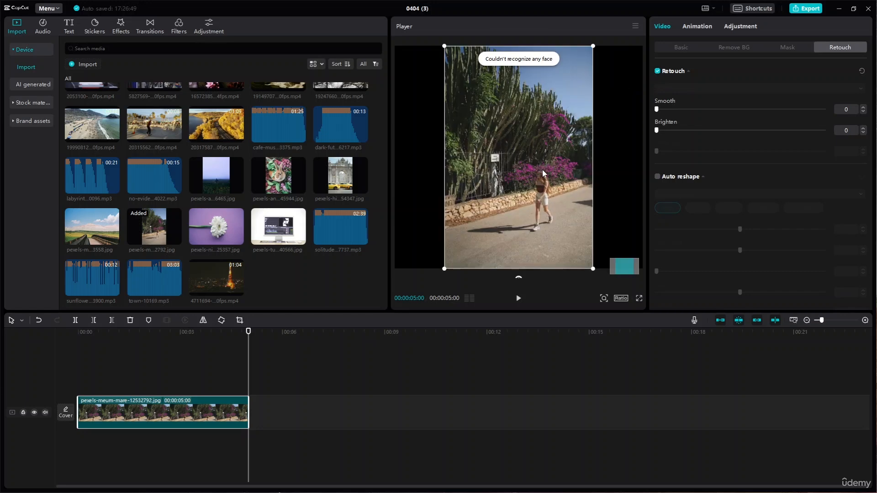
scroll(588, 179, "up", 1)
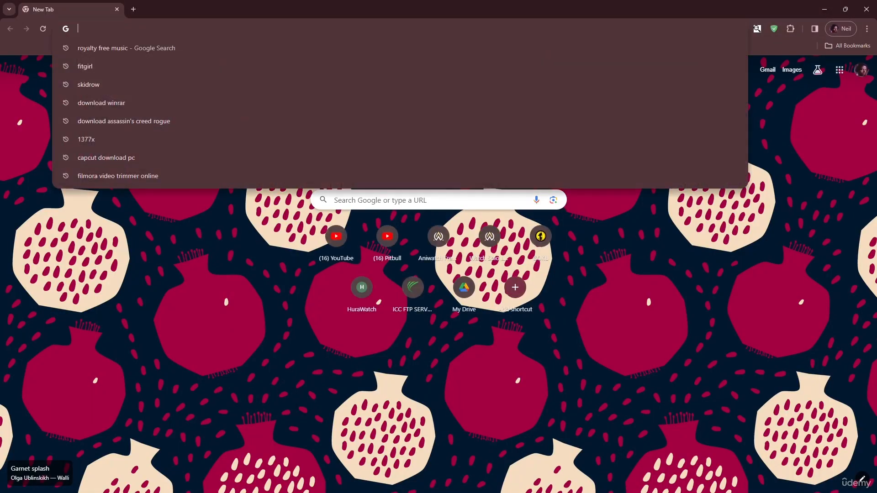
Step: Switch to the browser, open pexels.com/videos/ and search Photos for "portrait"
type("pexels.com/videos/")
key("Return")
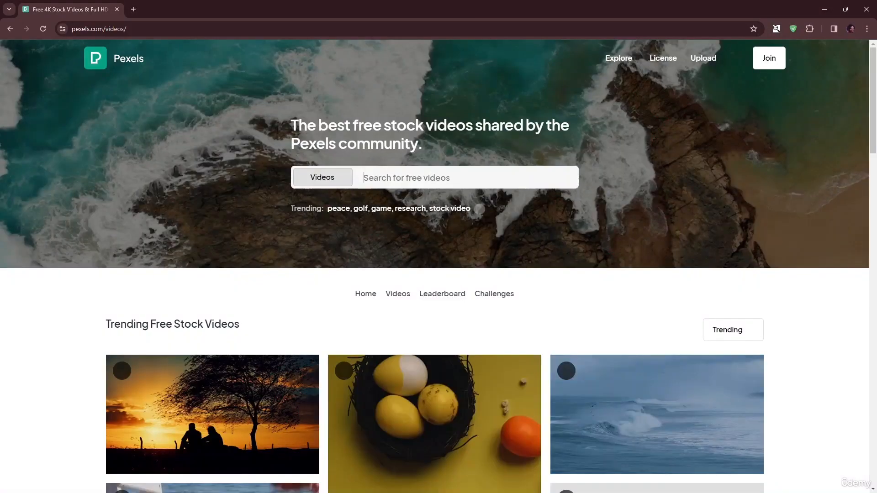
type("portrait")
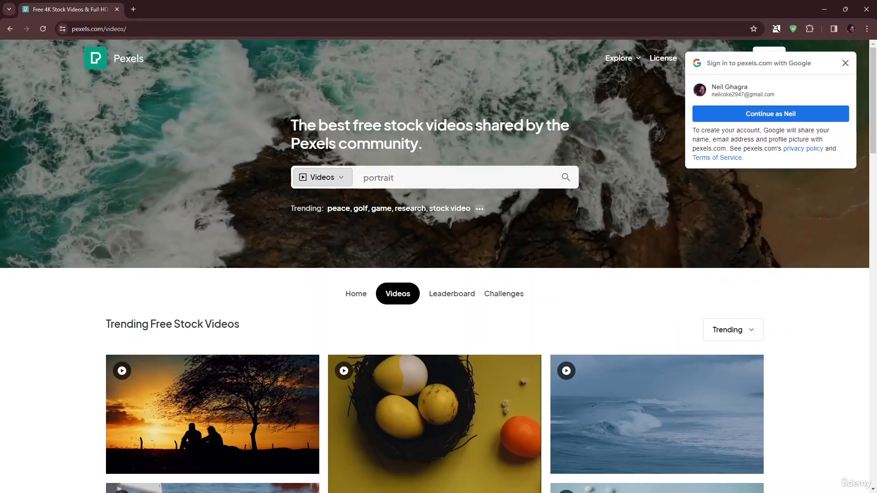
left_click(323, 178)
left_click(326, 204)
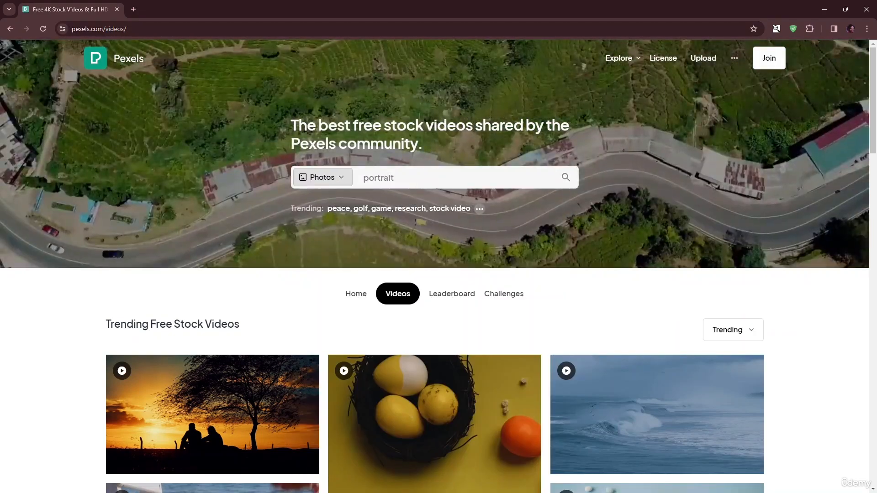
left_click(434, 180)
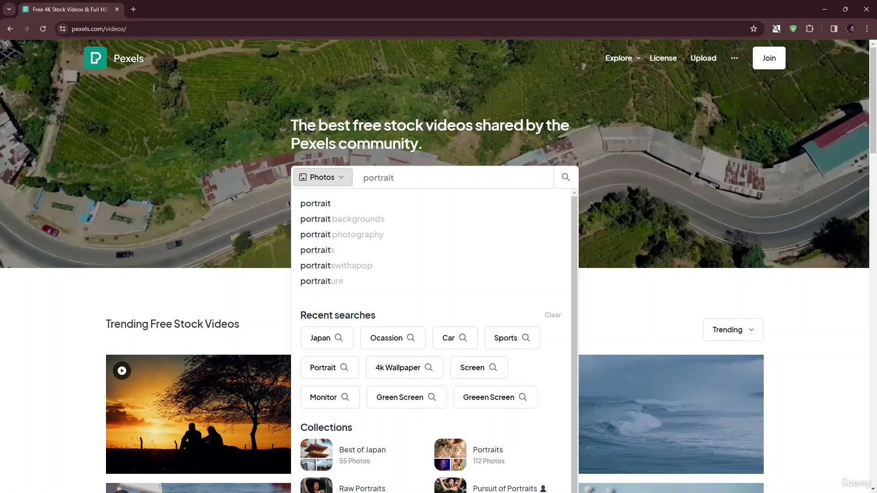
left_click(410, 203)
Step: Browse the portrait photo results, download the photo of the woman holding up yellow balloons, and check the browser's downloads
scroll(442, 249, "down", 2)
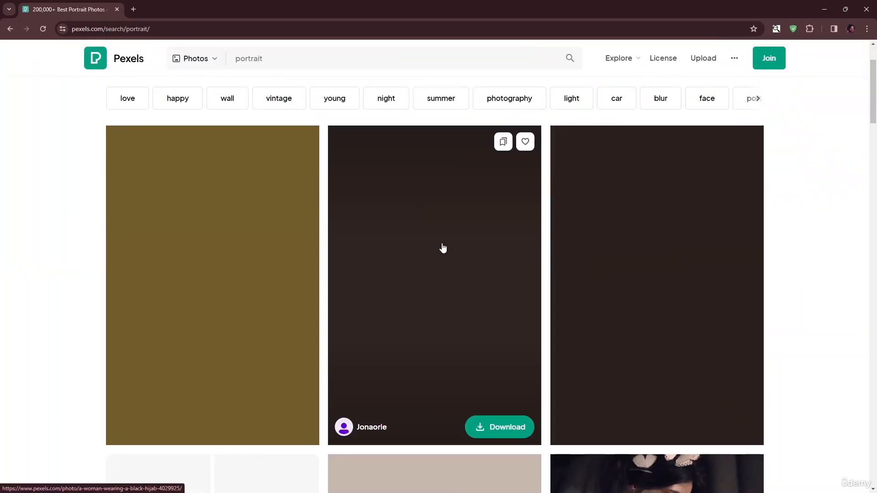
scroll(615, 327, "down", 1)
scroll(616, 327, "up", 2)
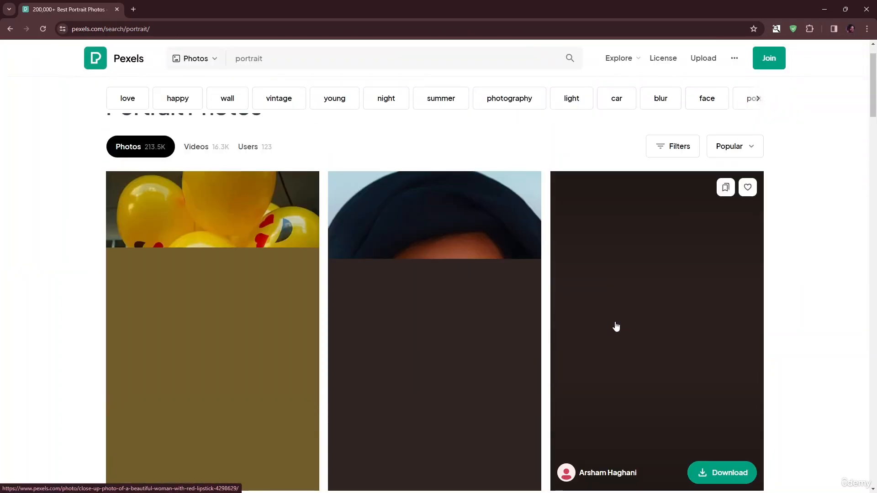
scroll(616, 326, "down", 5)
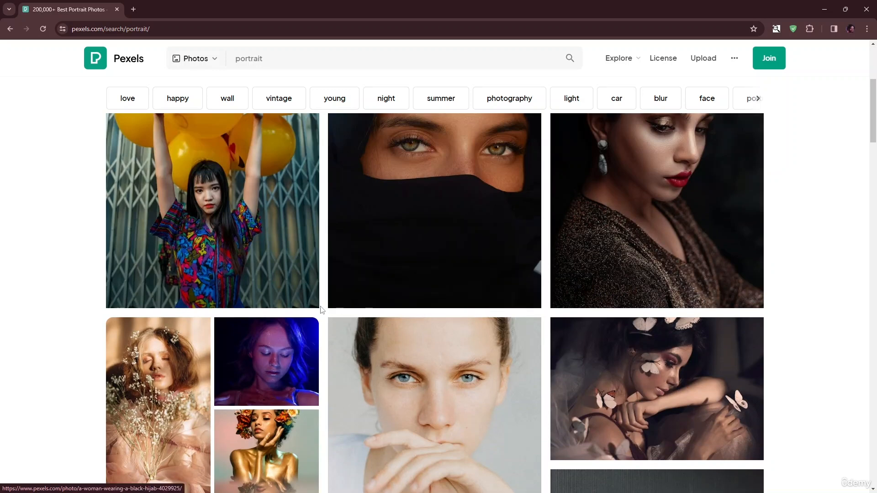
left_click(300, 294)
left_click(681, 198)
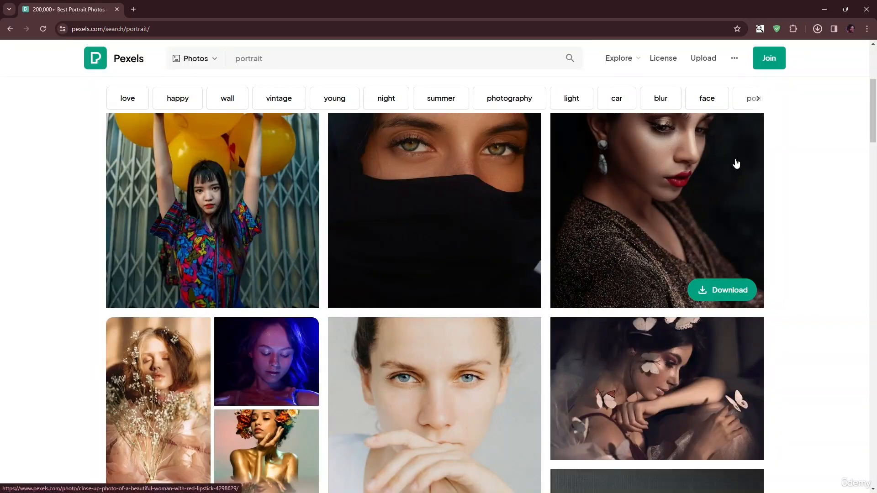
left_click(816, 32)
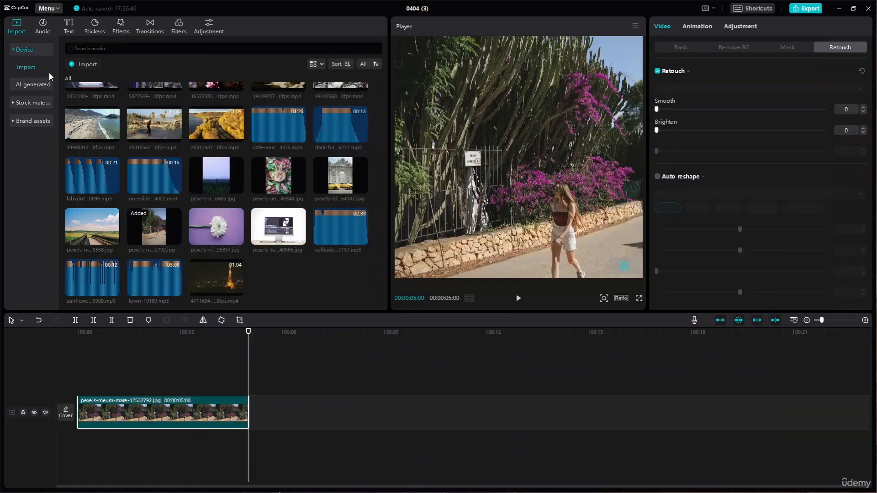
Step: Import the downloaded yellow-balloon portrait from the Downloads folder into CapCut and put it on the timeline in place of the walking-woman photo
left_click(78, 67)
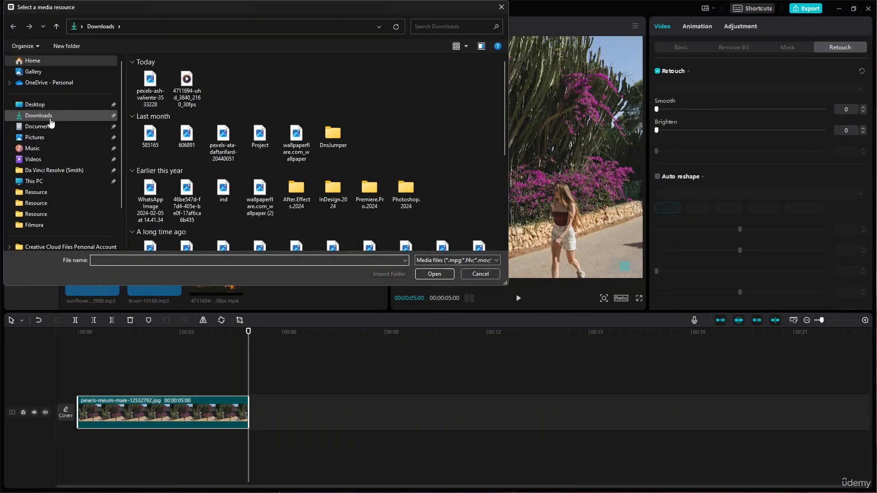
double_click(150, 82)
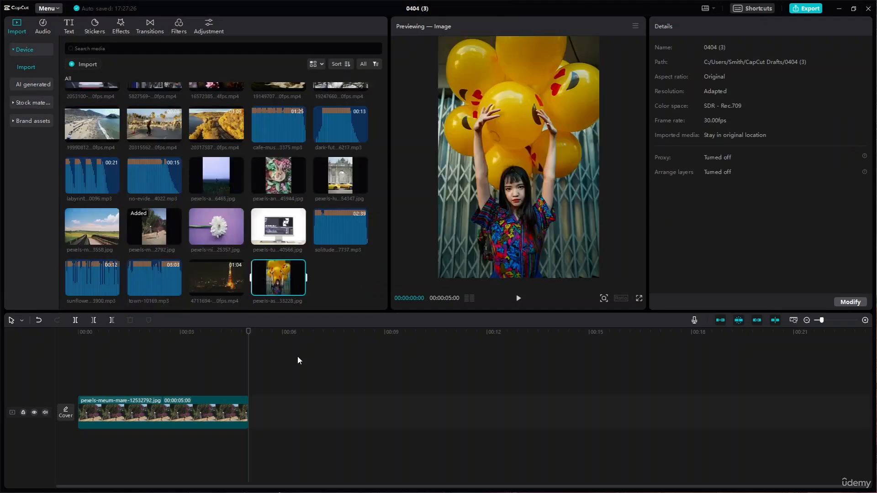
left_click(203, 402)
key("Delete")
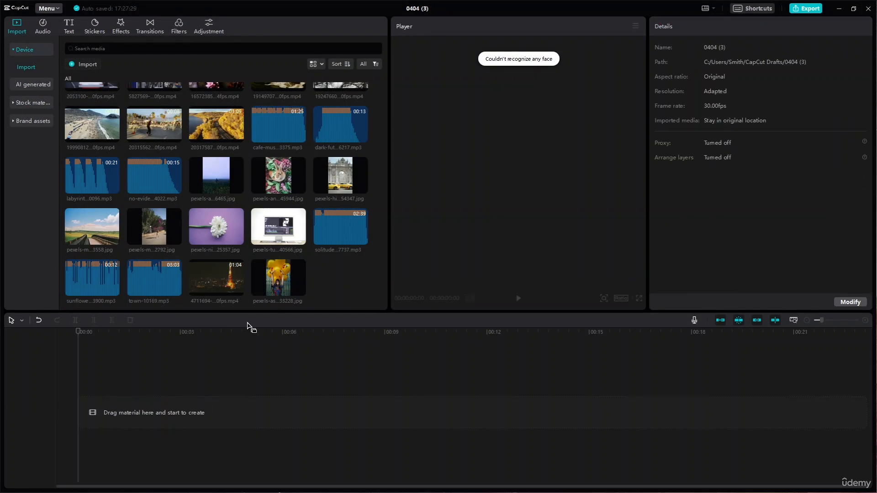
left_click_drag(225, 344, 87, 414)
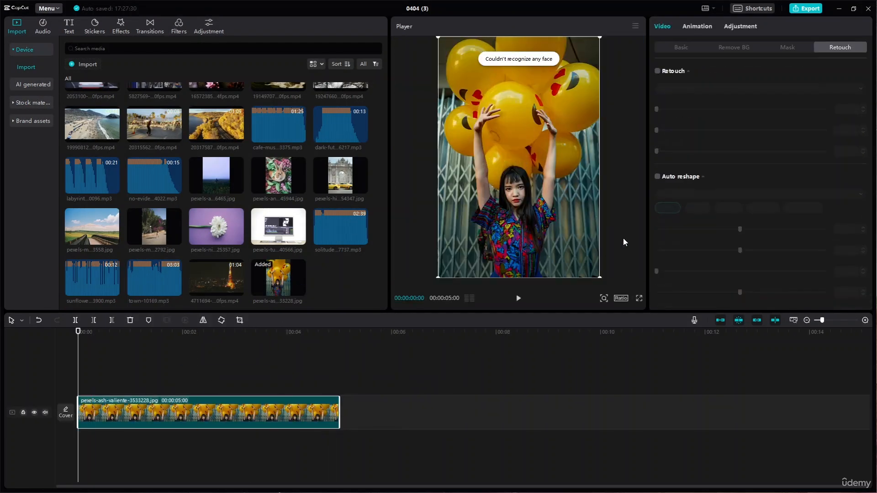
Step: Enable Retouch for the balloon portrait, set Smooth to 24 and Brighten to 14, and inspect the face up close
left_click(665, 75)
left_click(658, 71)
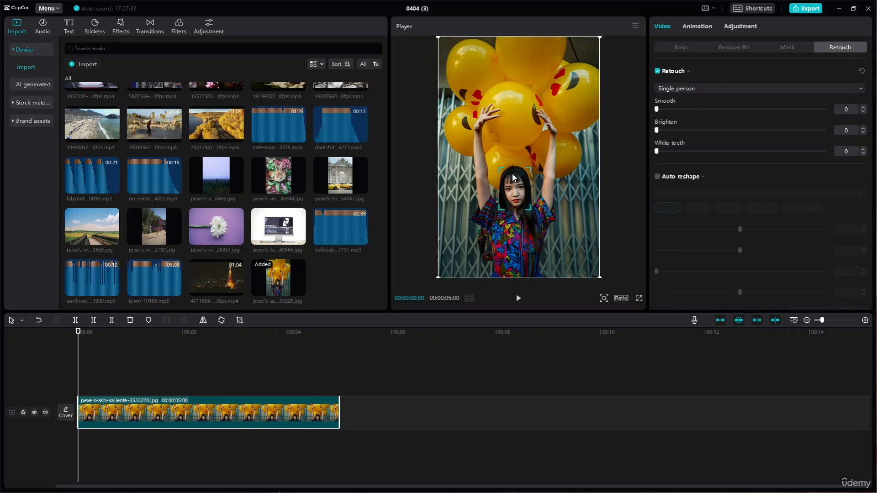
left_click_drag(656, 109, 679, 131)
scroll(513, 206, "up", 2)
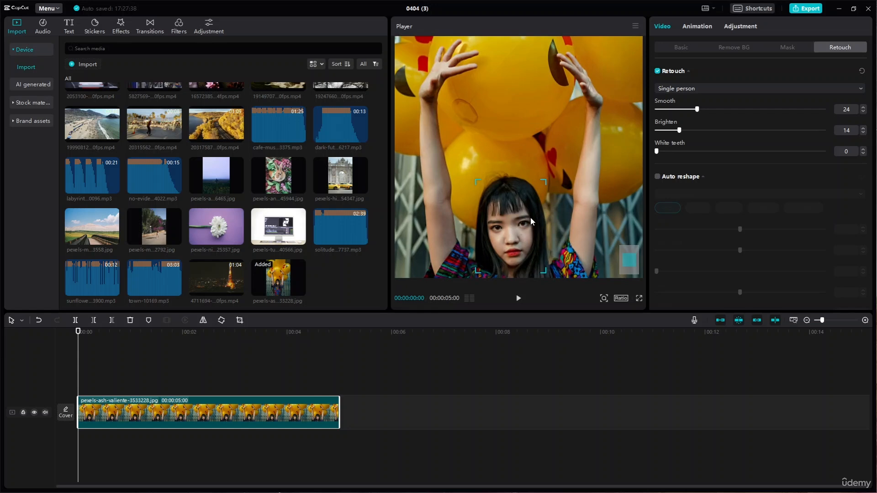
scroll(529, 217, "down", 1)
scroll(516, 215, "up", 1)
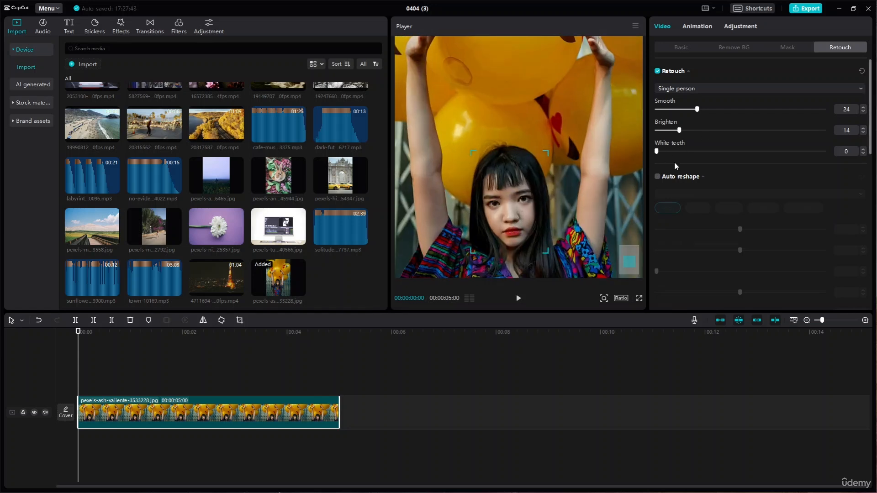
Step: Enable Auto reshape for the portrait and look through its Eyes, Nose and Eyebrows categories
scroll(674, 162, "down", 5)
scroll(674, 159, "up", 5)
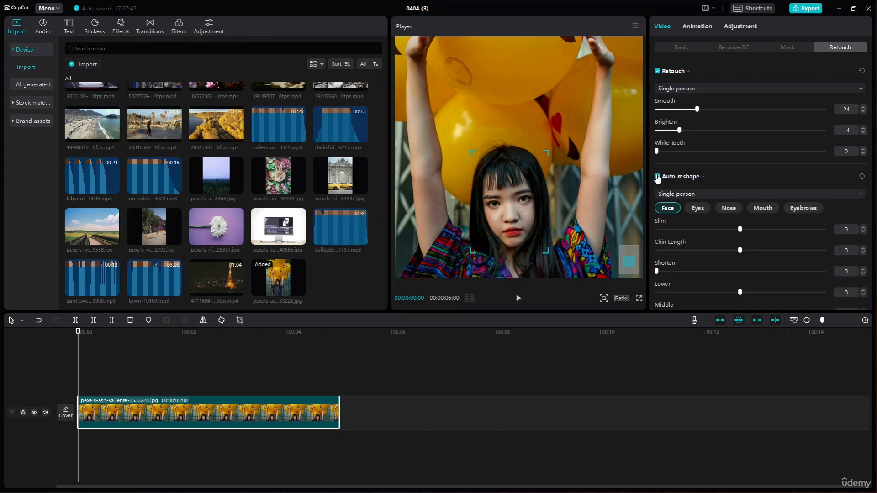
scroll(689, 200, "down", 1)
left_click(691, 177)
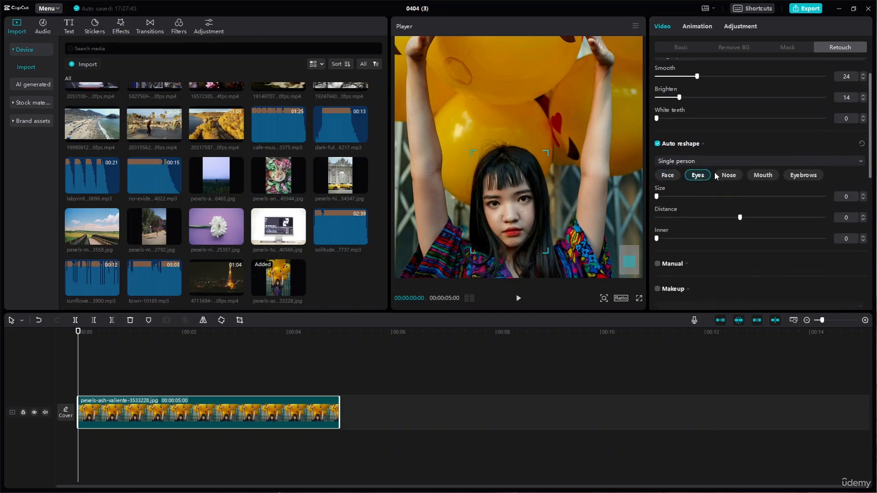
left_click(740, 177)
left_click(806, 177)
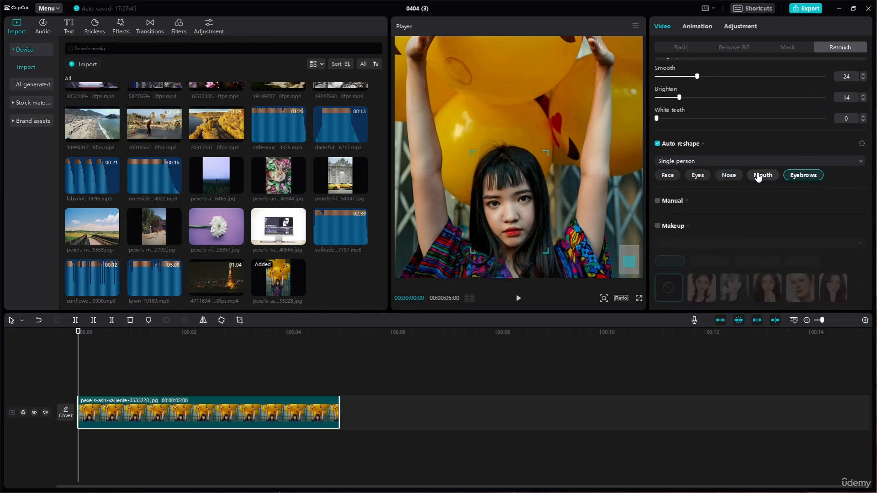
scroll(758, 177, "down", 3)
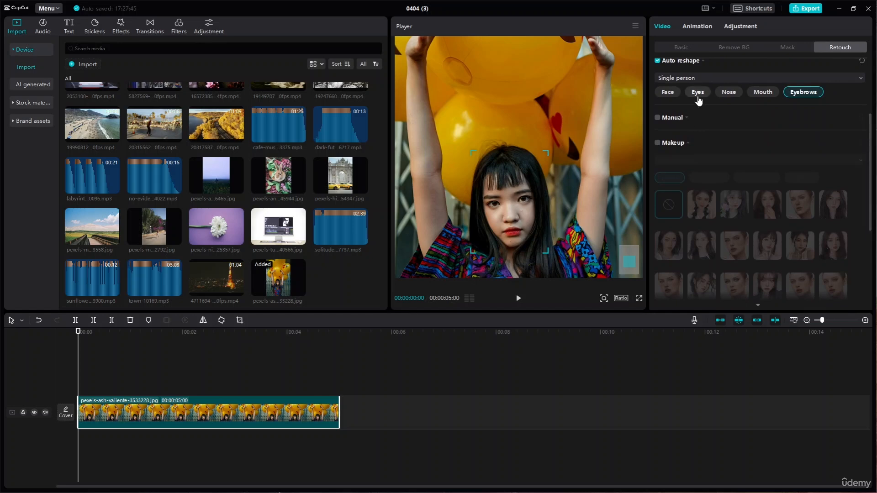
Step: Set the Auto reshape eye Size to 17 and Inner to 9, keeping Distance at 0
left_click(698, 93)
left_click_drag(659, 113, 688, 119)
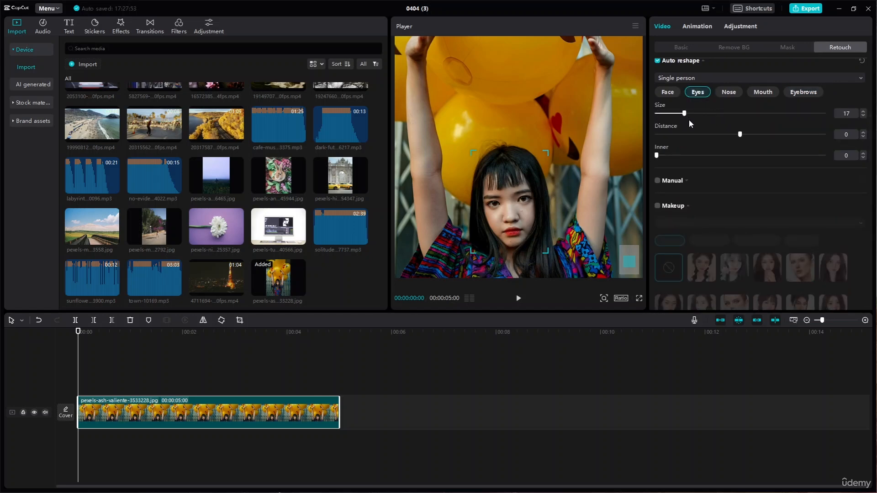
mouse_move(740, 135)
left_mouse_down()
mouse_move(686, 137)
mouse_move(738, 138)
left_mouse_up()
left_click_drag(696, 157, 672, 159)
Step: Enable Manual reshape, set the brush size to 41, and try reshaping the woman's face with a brush stroke
scroll(671, 158, "down", 3)
left_click(658, 104)
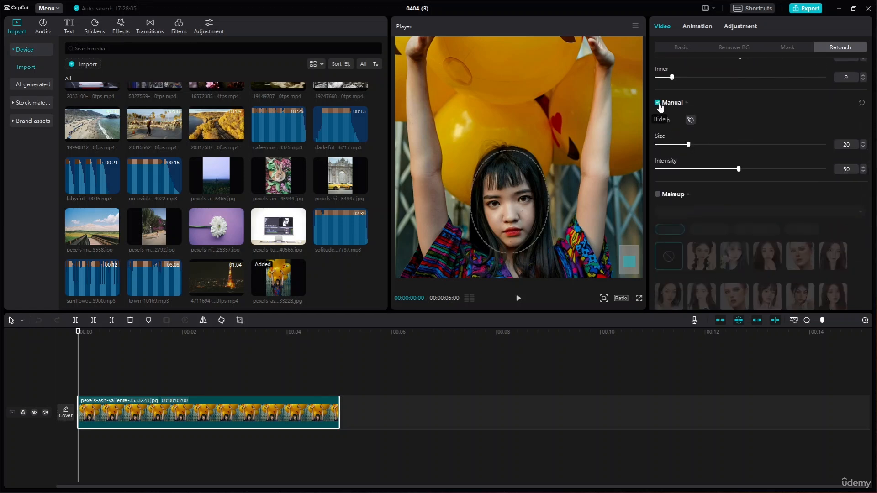
left_click_drag(688, 144, 723, 144)
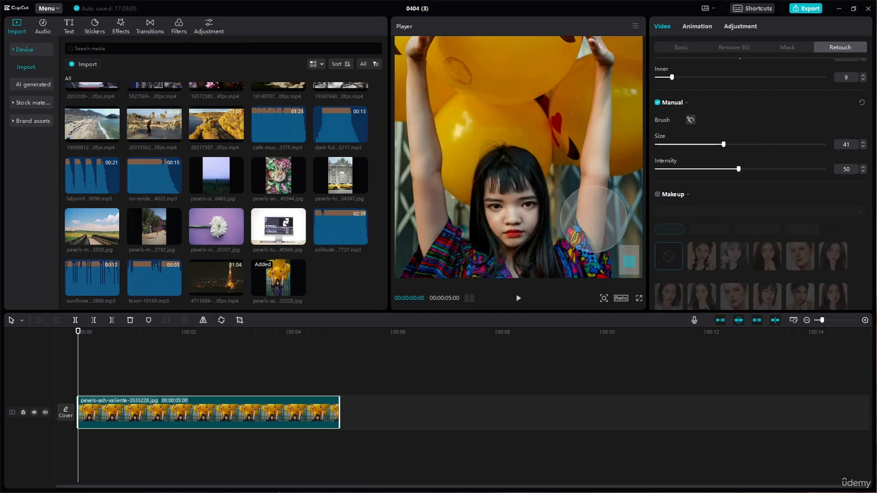
mouse_move(432, 248)
left_mouse_down()
mouse_move(572, 219)
mouse_move(468, 226)
left_mouse_up()
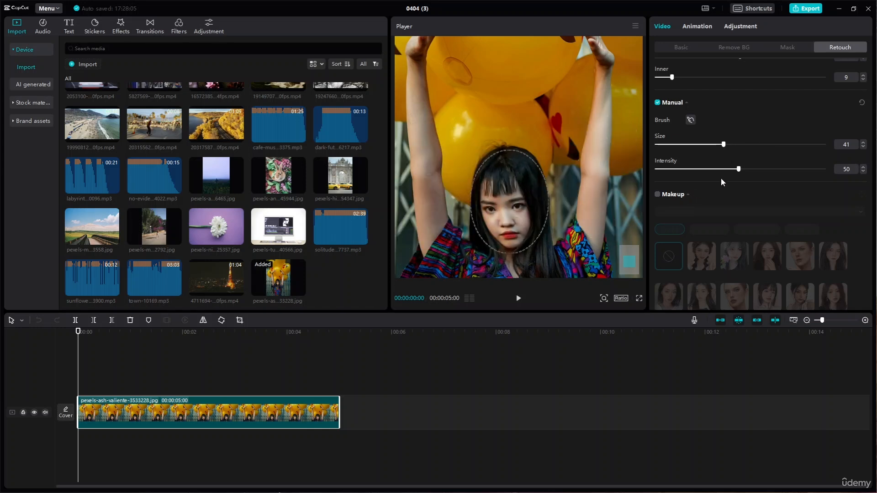
Step: Compare the portrait with Manual reshape off and on, reset the manual changes, and disable Manual
left_click(659, 104)
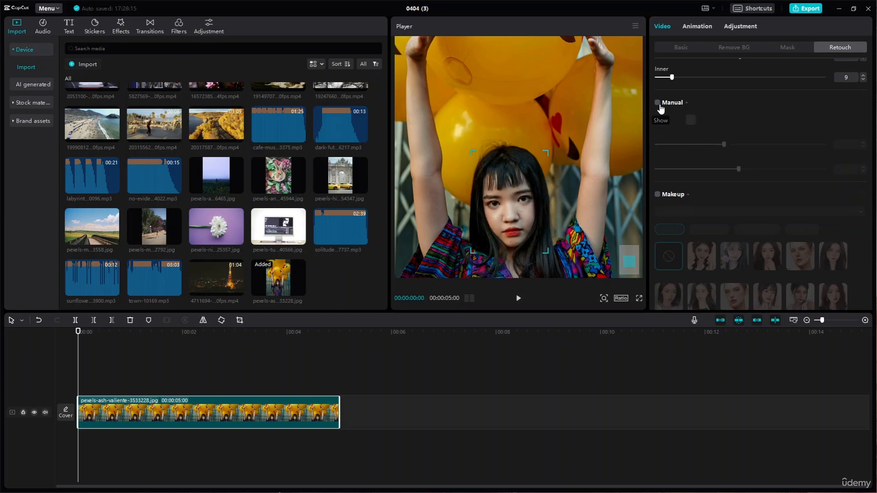
left_click(657, 104)
left_click(862, 102)
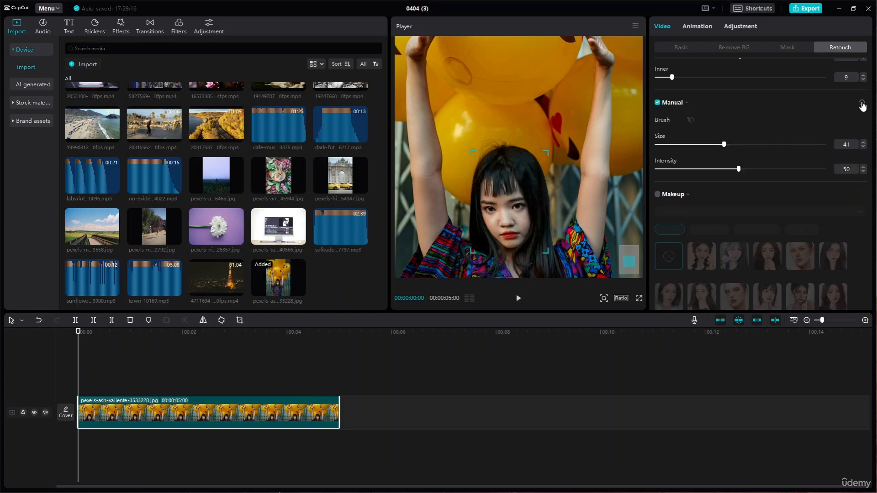
left_click(657, 103)
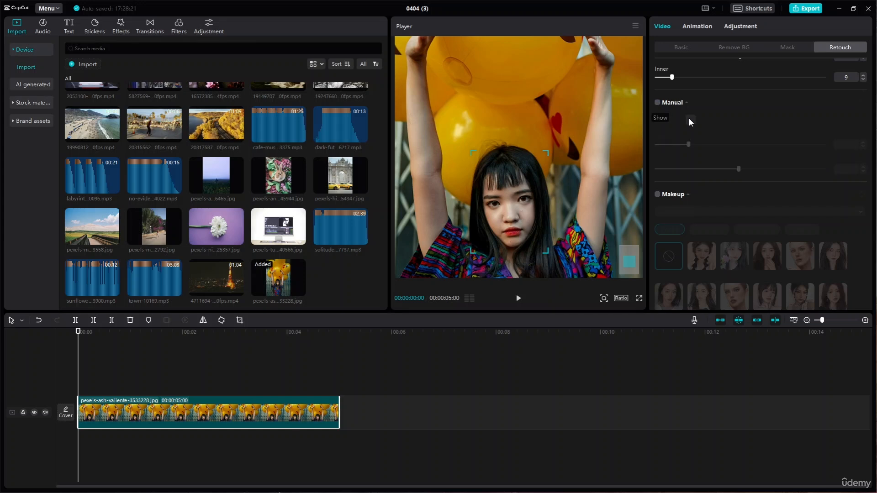
Step: Enable Makeup for the portrait clip after looking over the remaining Retouch settings
scroll(704, 132, "down", 5)
scroll(691, 130, "up", 6)
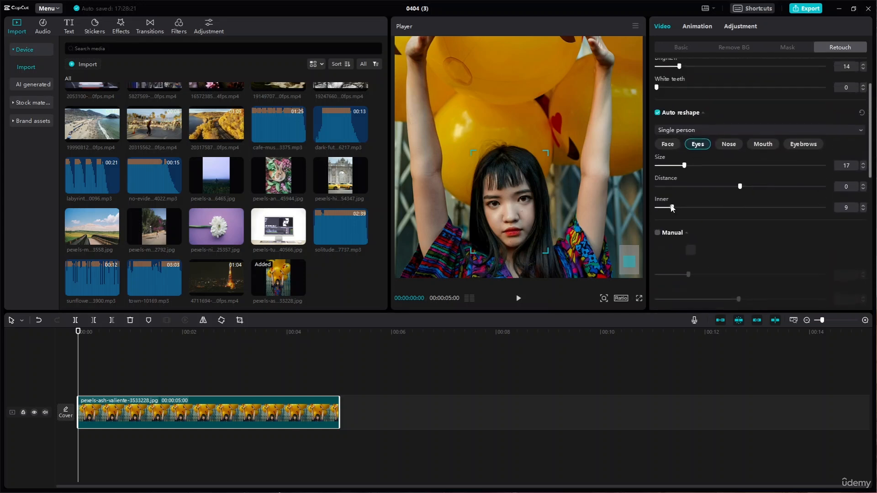
scroll(670, 207, "down", 2)
left_click(656, 225)
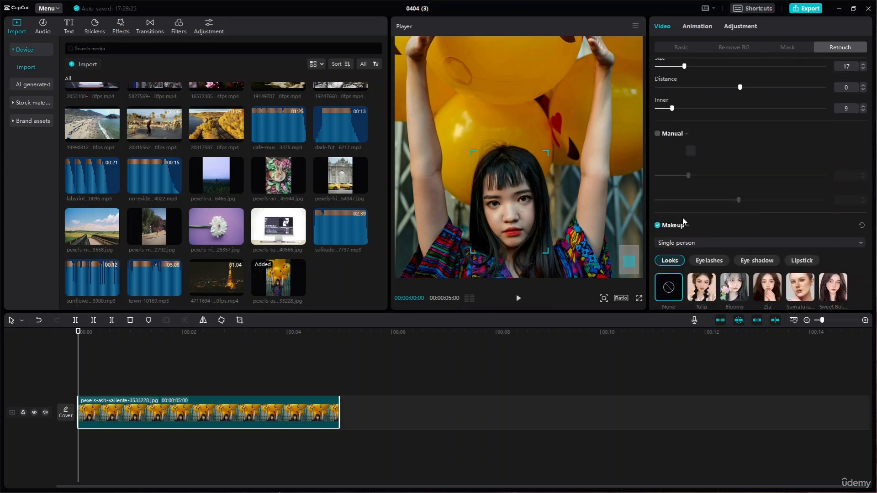
Step: Apply a Looks makeup preset from the third row to the woman's face and browse the Eyelashes, Eye shadow and Lipstick presets
scroll(695, 237, "down", 1)
scroll(772, 255, "down", 3)
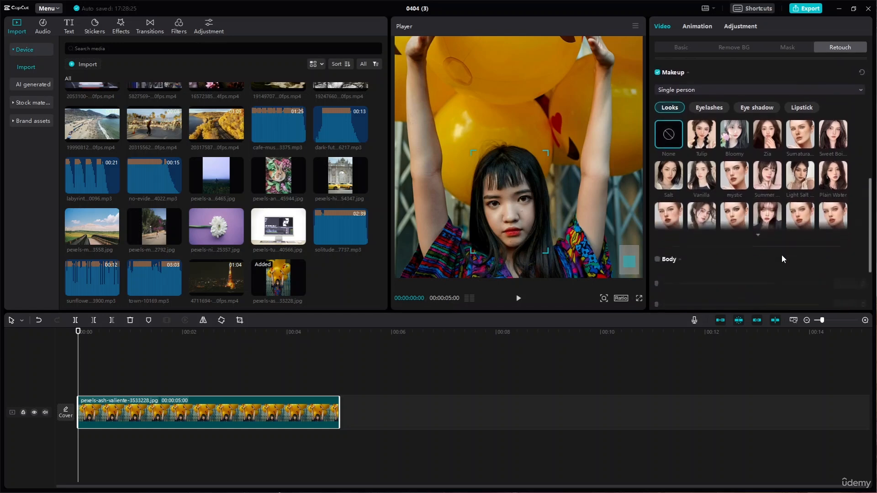
left_click(765, 228)
left_click(798, 227)
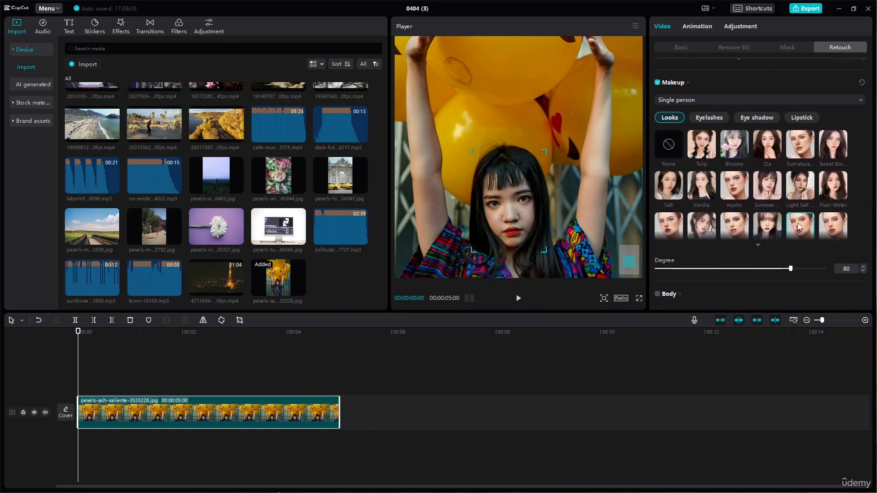
left_click(798, 200)
left_click(713, 119)
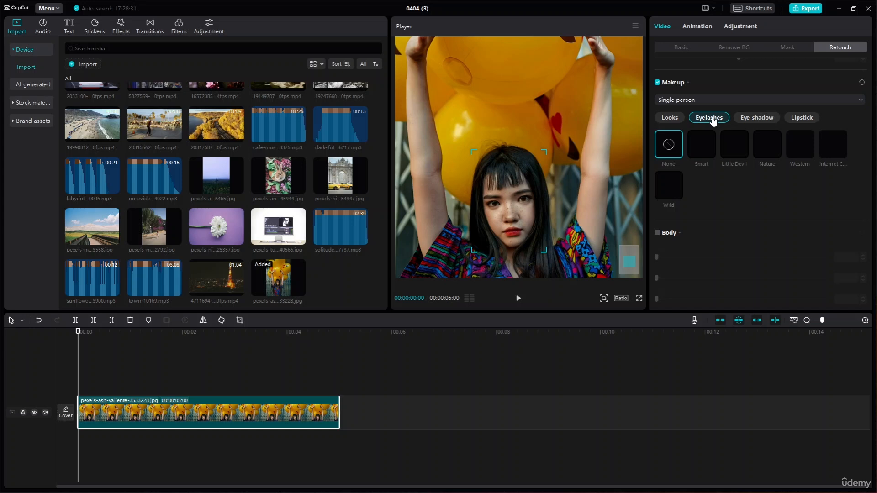
left_click(759, 118)
left_click(806, 122)
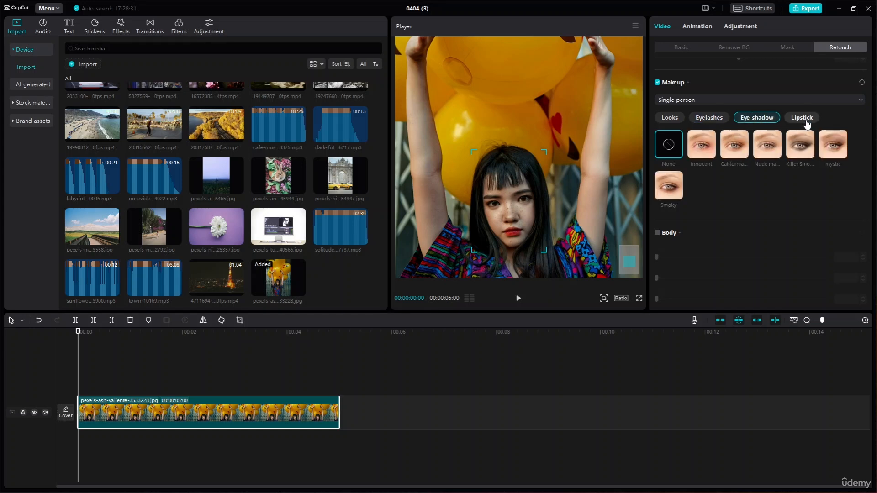
Step: Enable Body retouching and set Legs to 17, Body to 33, Waist to 18, Head to 24 and Smooth to 33
scroll(738, 157, "down", 2)
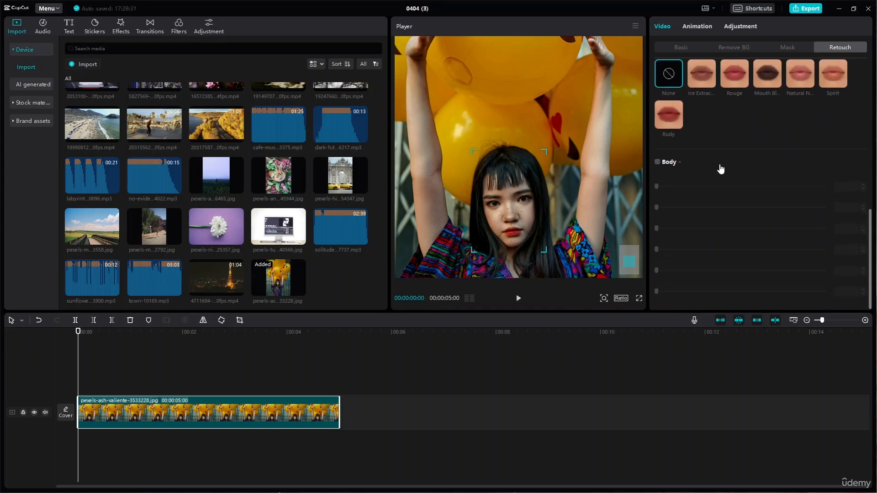
left_click(657, 162)
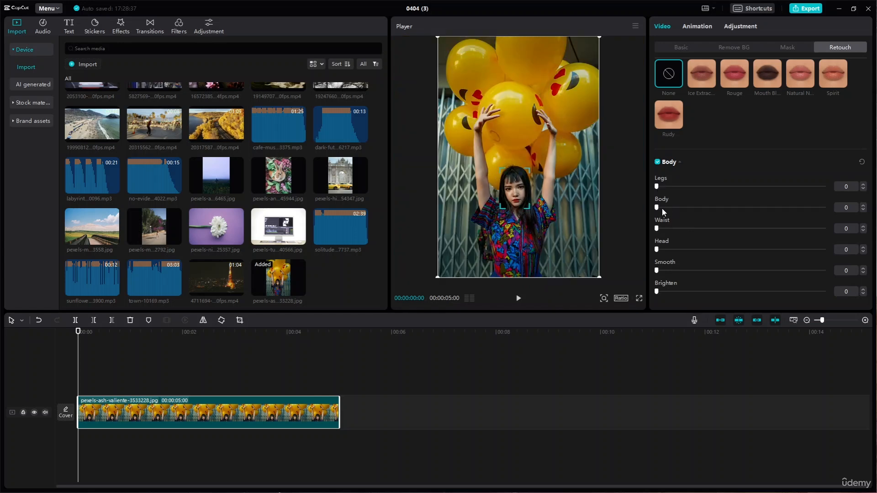
left_click_drag(657, 271, 710, 274)
left_click_drag(654, 208, 711, 207)
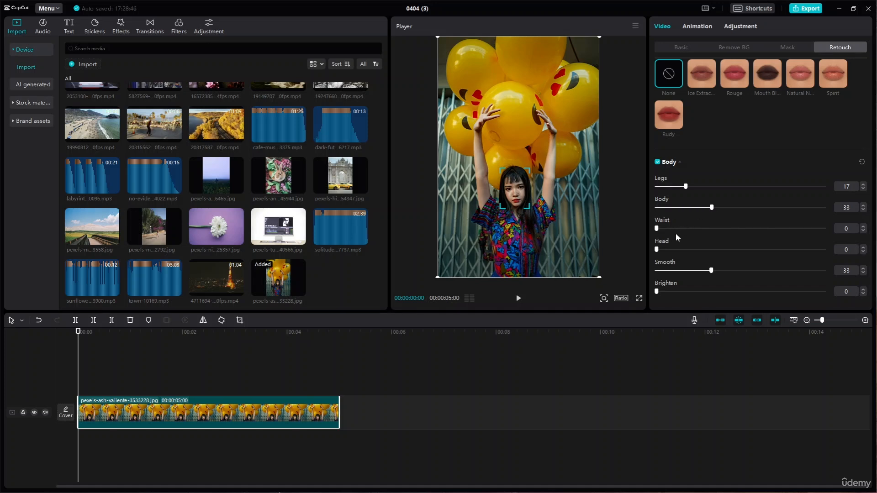
left_click_drag(656, 228, 697, 250)
mouse_move(531, 209)
left_mouse_down()
mouse_move(552, 231)
mouse_move(531, 205)
left_mouse_up()
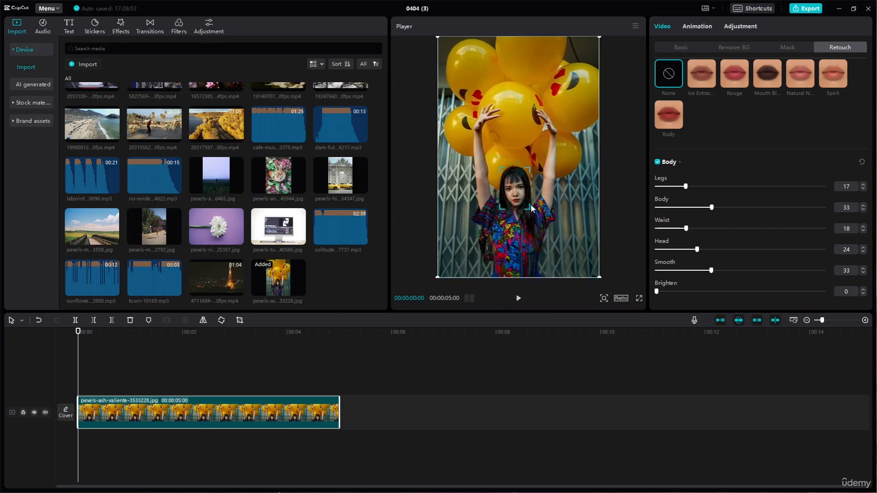